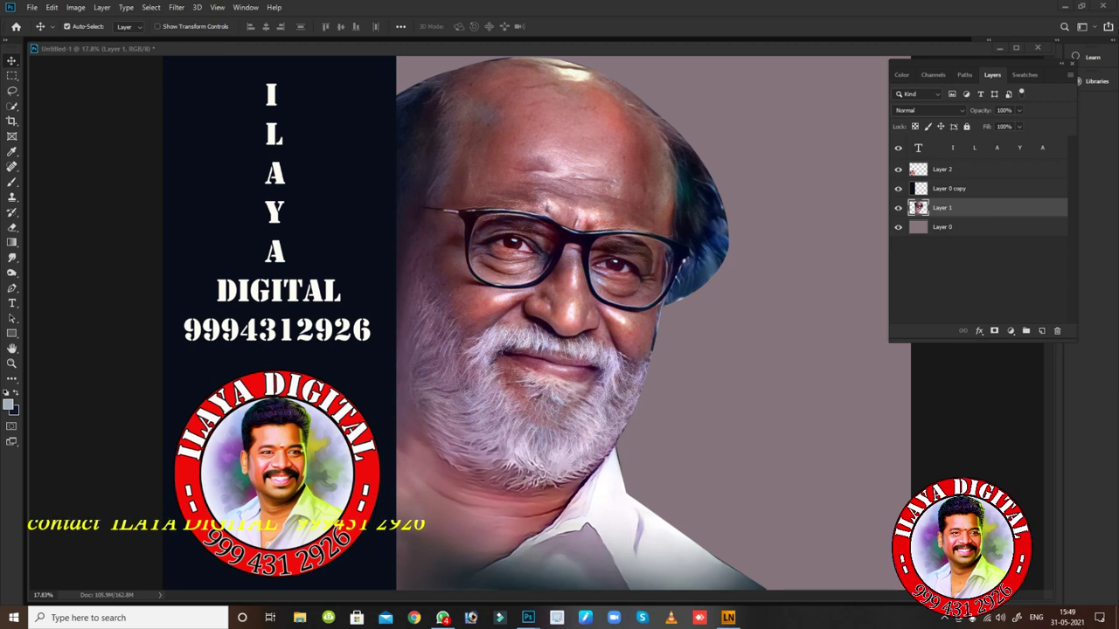
Duplicate the portrait layer, Layer 1.
left_click(567, 347)
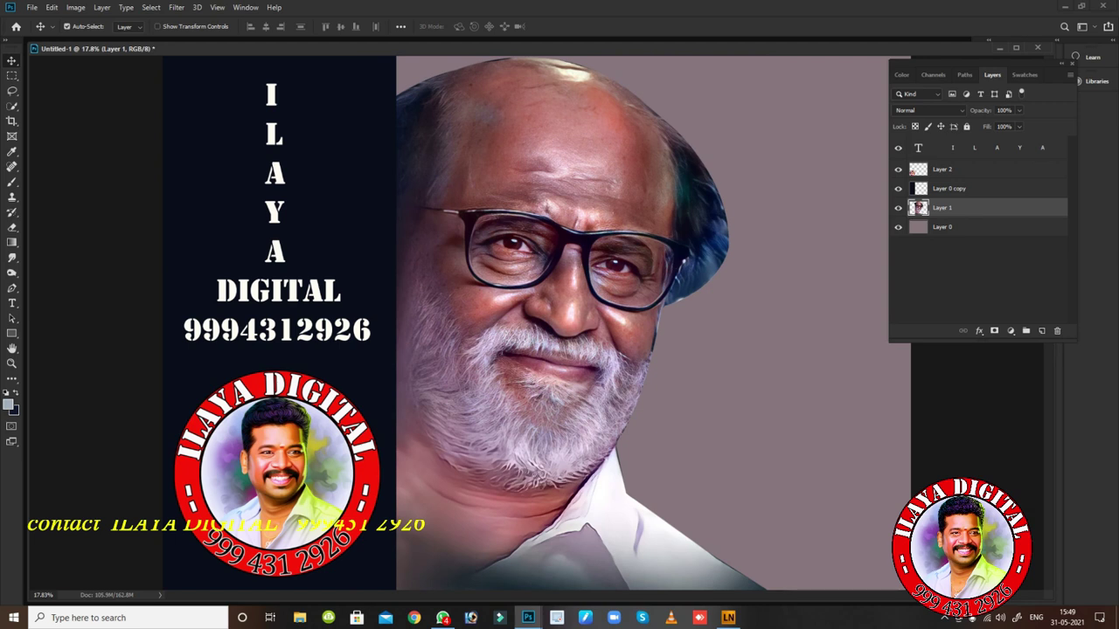
left_click_drag(631, 329, 703, 329)
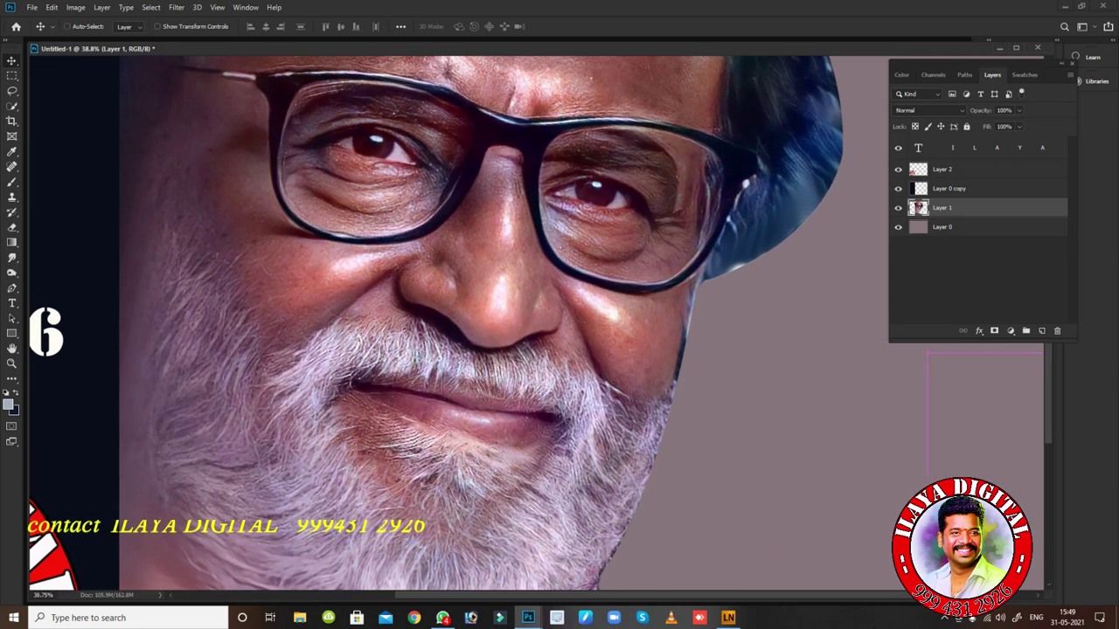
key("ctrl+j")
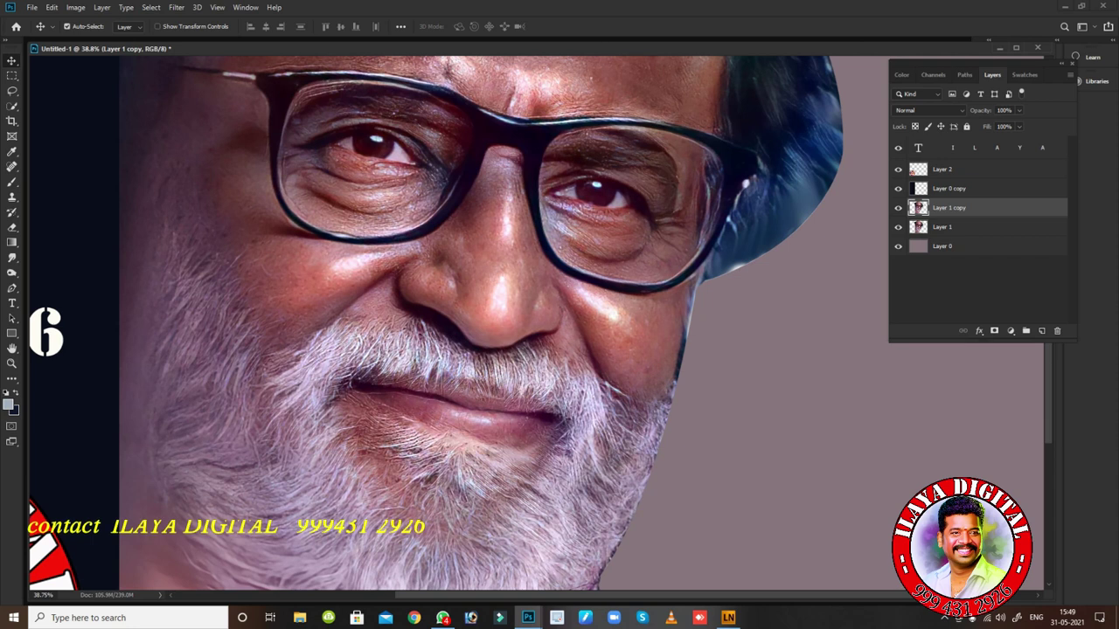
key("ctrl")
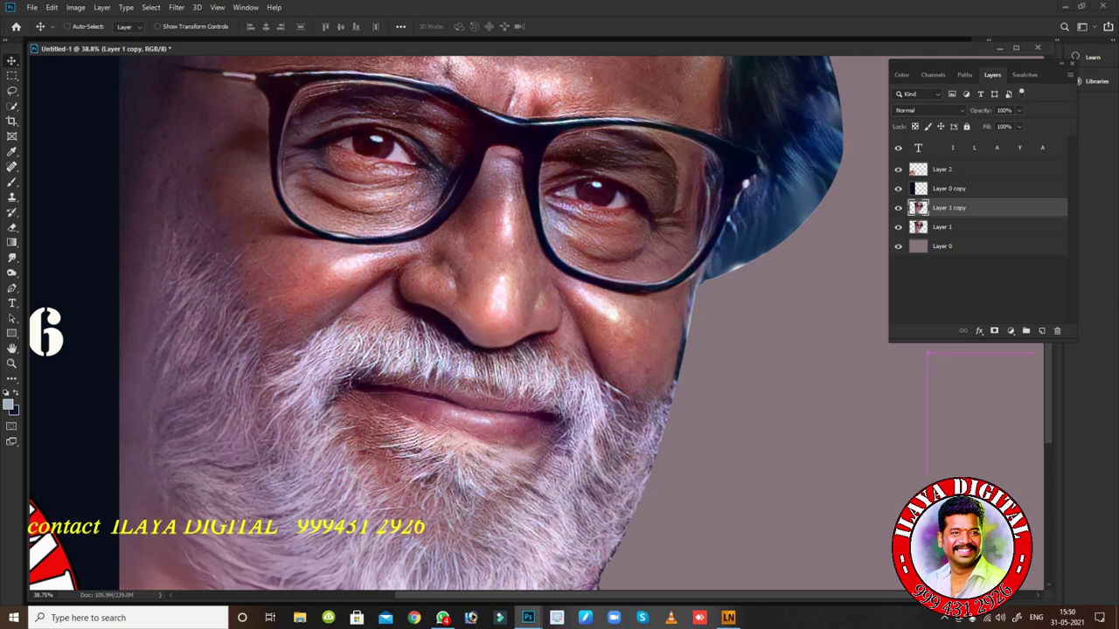
Color-balance the portrait copy: midtones -8 magenta–green and -15 yellow–blue, shadows +11 magenta–green.
key("ctrl+b")
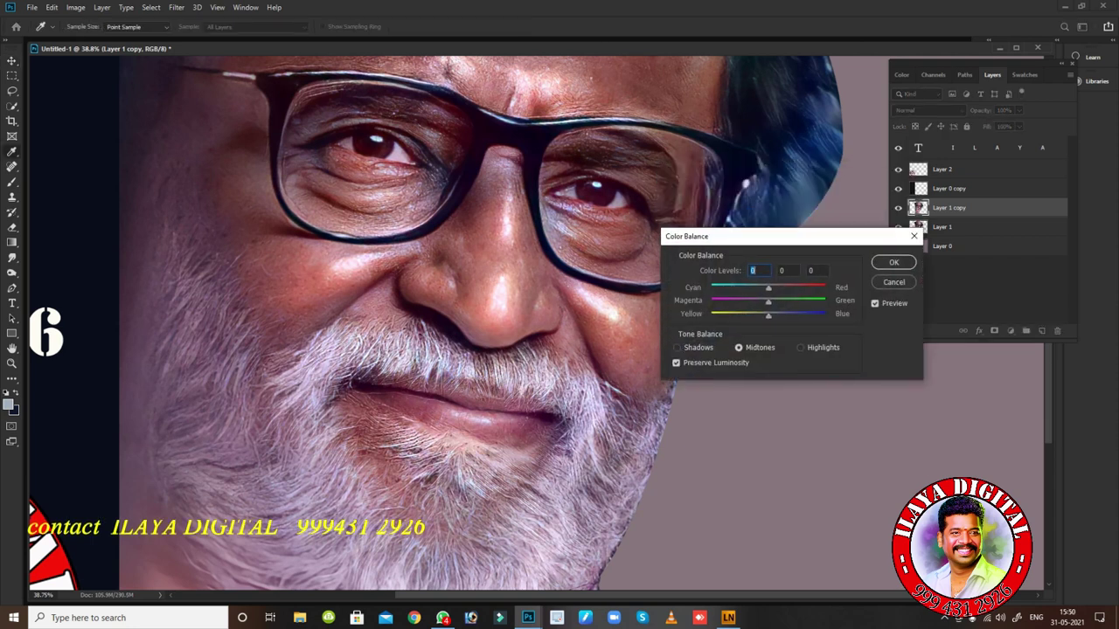
left_click_drag(796, 378, 791, 364)
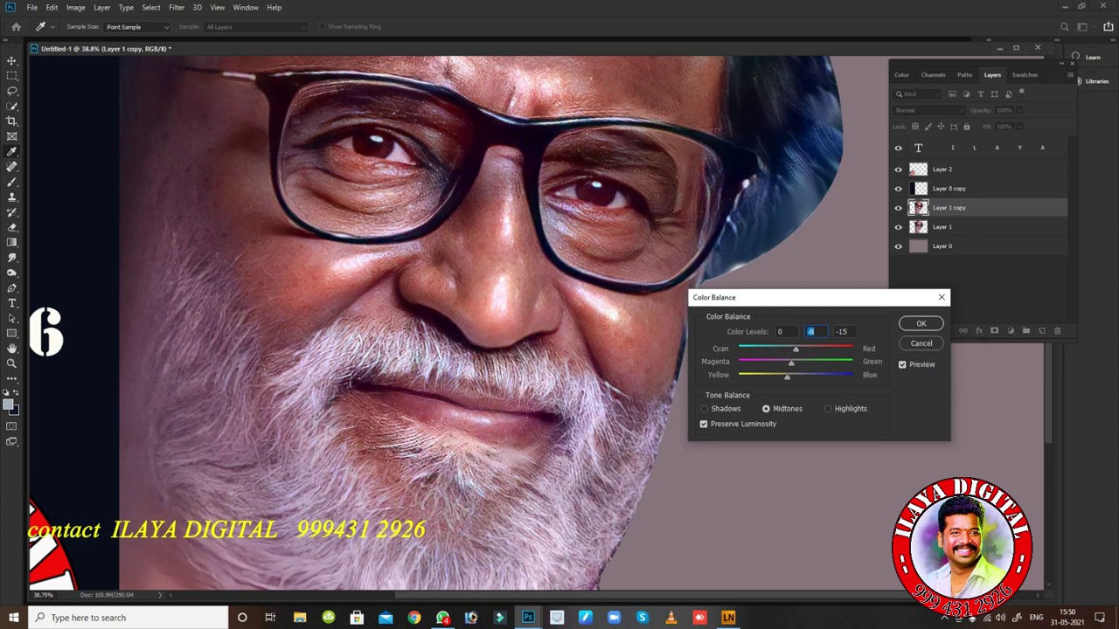
left_click(705, 409)
left_click_drag(796, 364, 806, 364)
key("Down")
key("Down")
key("Down")
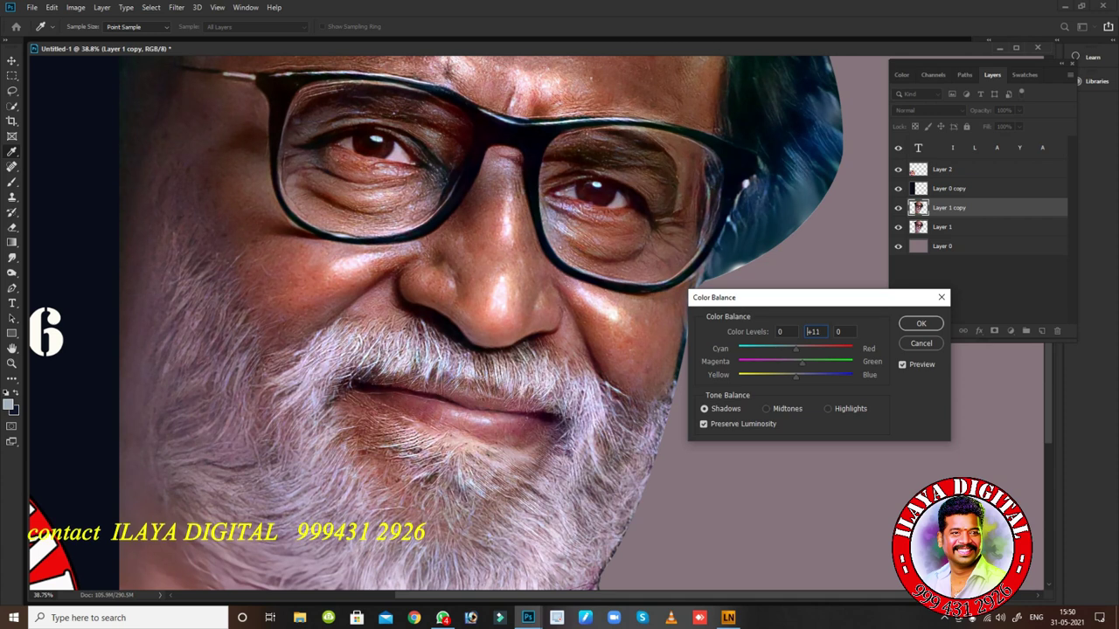
key("Return")
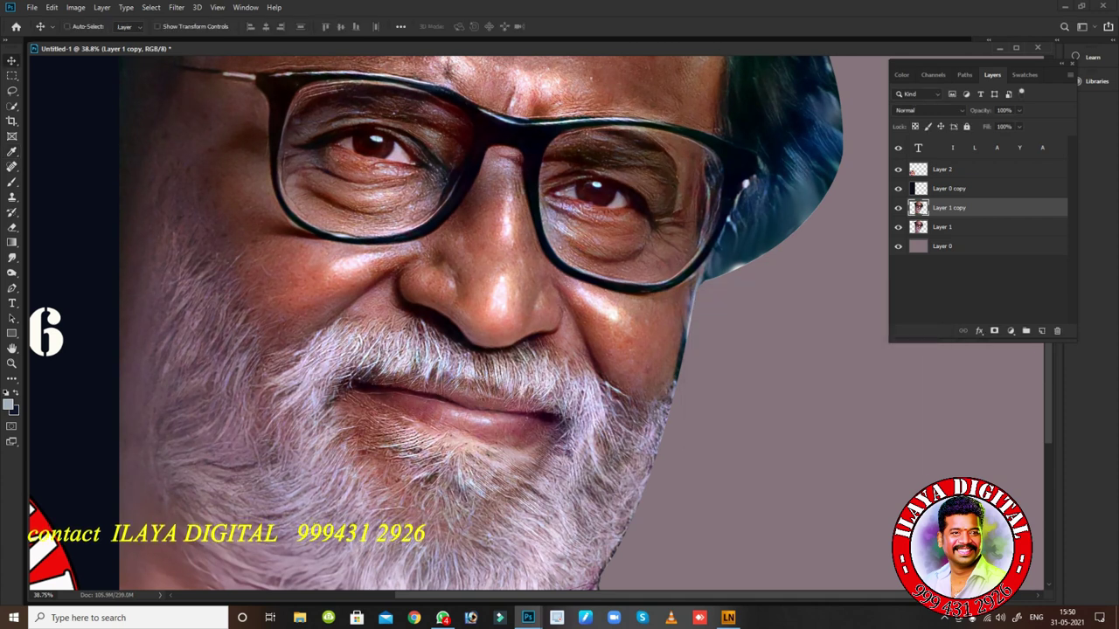
Start another Color Balance on the portrait copy, shifting midtones toward yellow and magenta and setting the shadows' magenta–green level to +8.
key("ctrl+b")
mouse_move(795, 377)
left_mouse_down()
mouse_move(785, 377)
mouse_move(790, 363)
left_mouse_up()
left_click(704, 409)
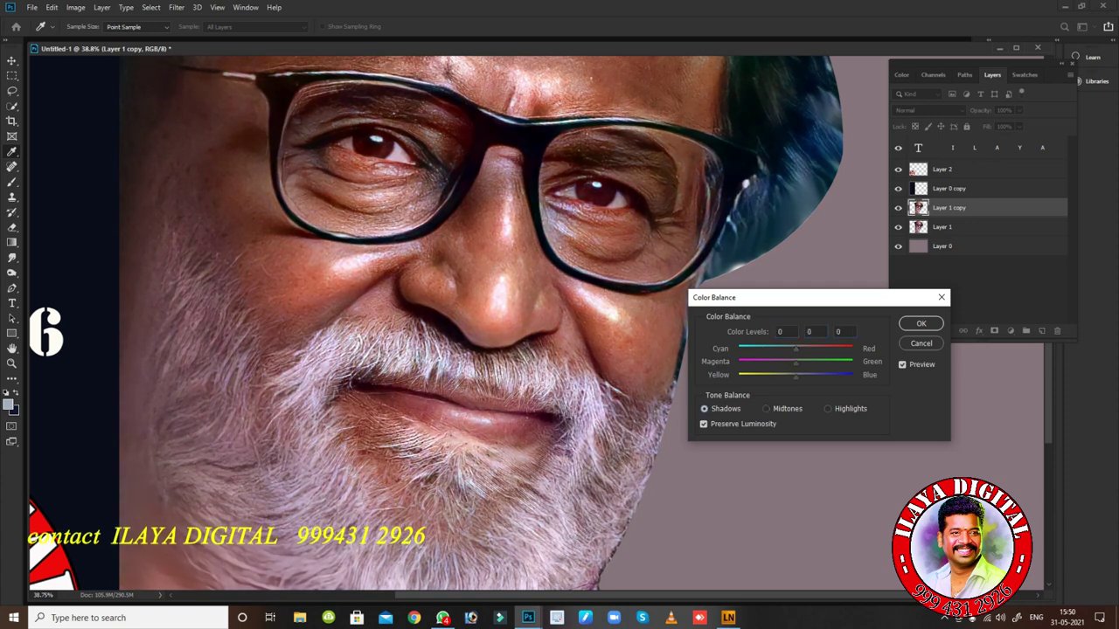
key("Tab")
type("8")
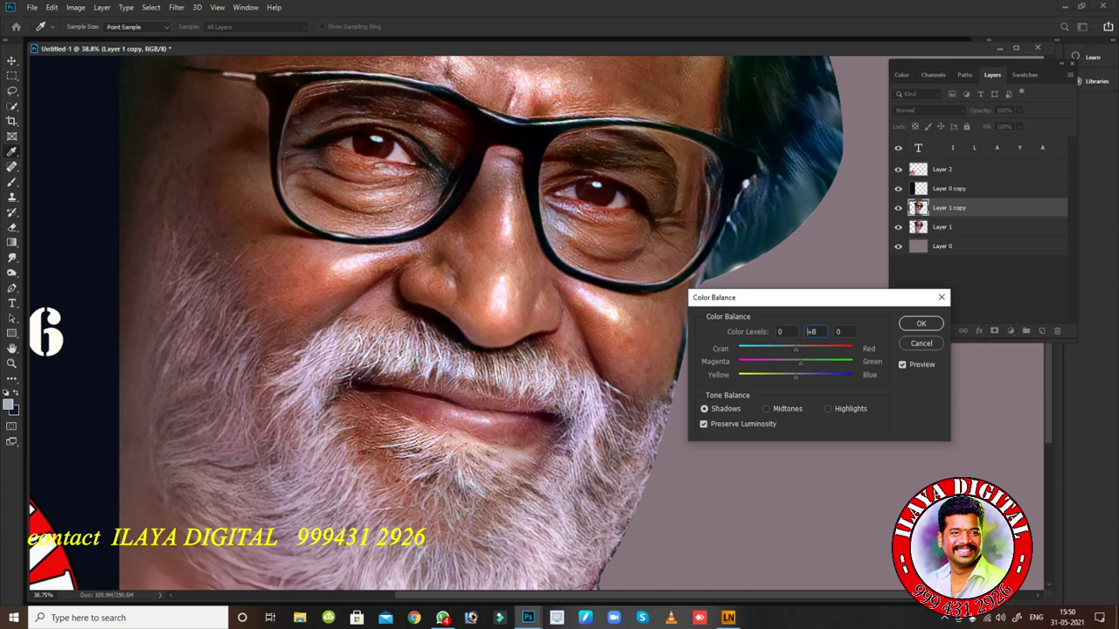
Set the highlights' yellow–blue level to +39 and apply the Color Balance.
key("ctrl+3")
key("Up")
key("Up")
key("Up")
key("Up")
key("Up")
key("Up")
key("Up")
key("Up")
key("Up")
key("Up")
key("Up")
key("Up")
key("Up")
key("Up")
key("Up")
key("Up")
key("Up")
key("Up")
key("Up")
key("Up")
mouse_move(832, 377)
left_mouse_down()
mouse_move(804, 377)
mouse_move(816, 377)
left_mouse_up()
key("Up")
key("Up")
key("Up")
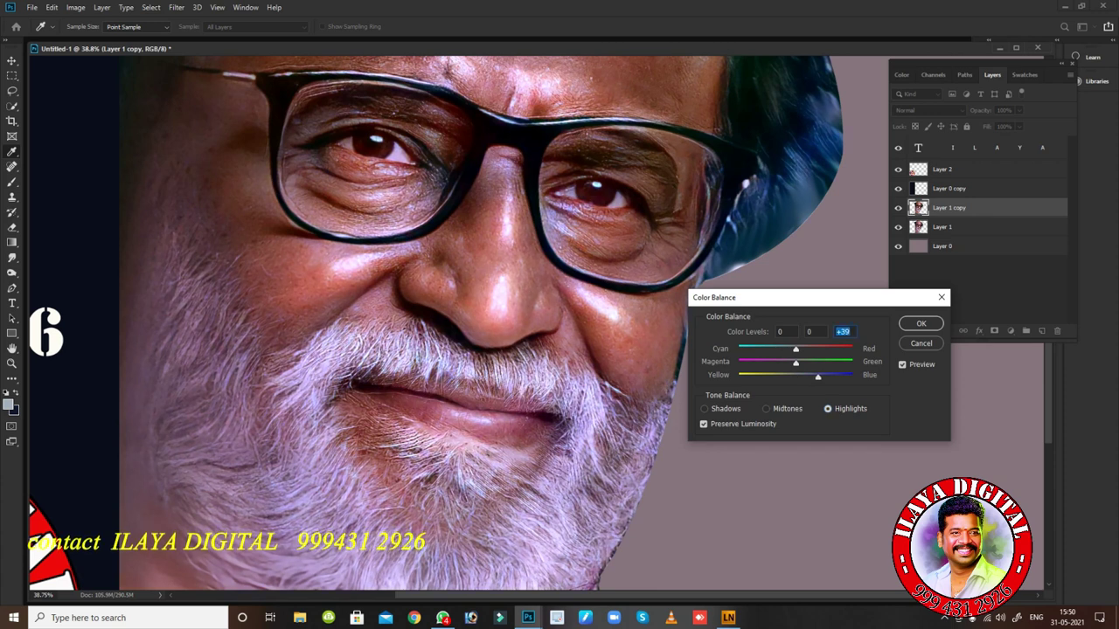
key("Return")
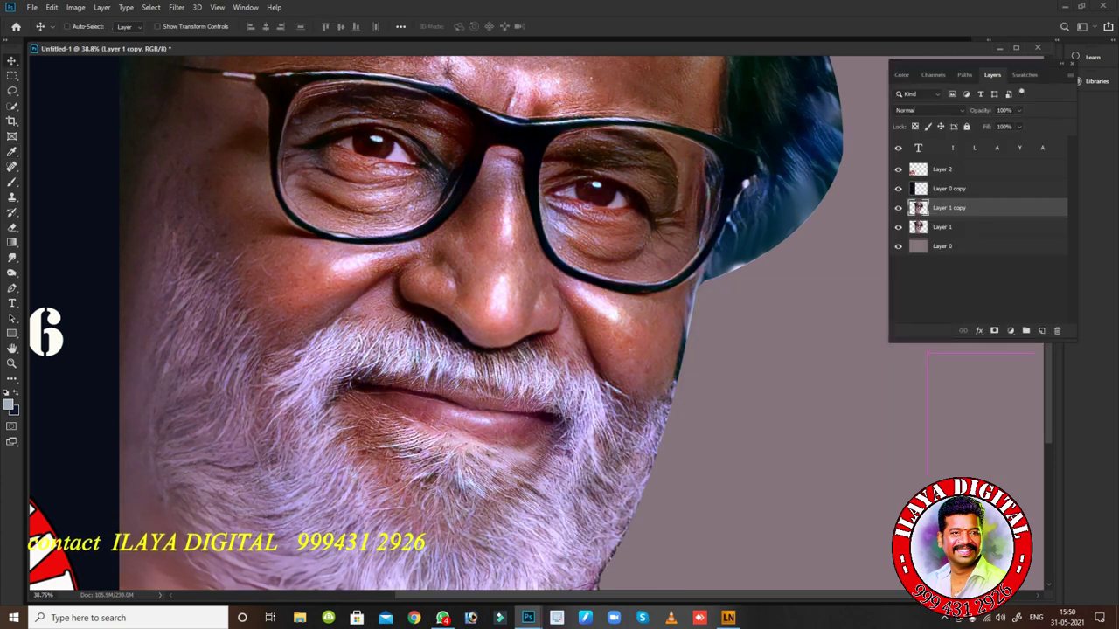
Apply Levels to the portrait copy with RGB input black at 11 and input white at 224.
key("ctrl+l")
left_click_drag(760, 155, 818, 333)
left_click_drag(729, 464, 736, 464)
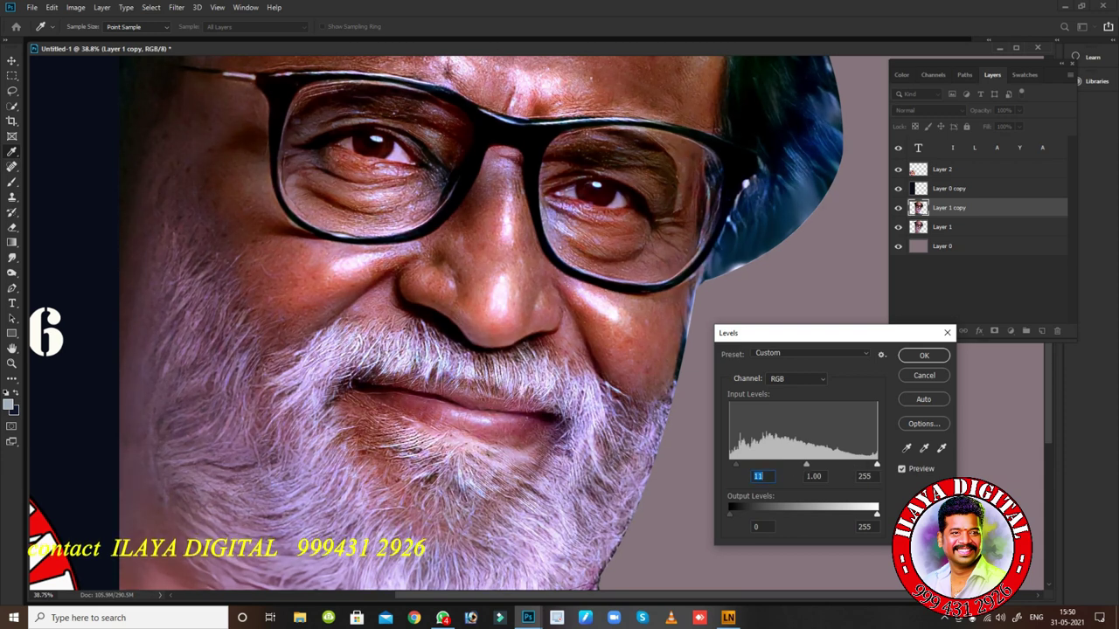
left_click_drag(877, 464, 858, 464)
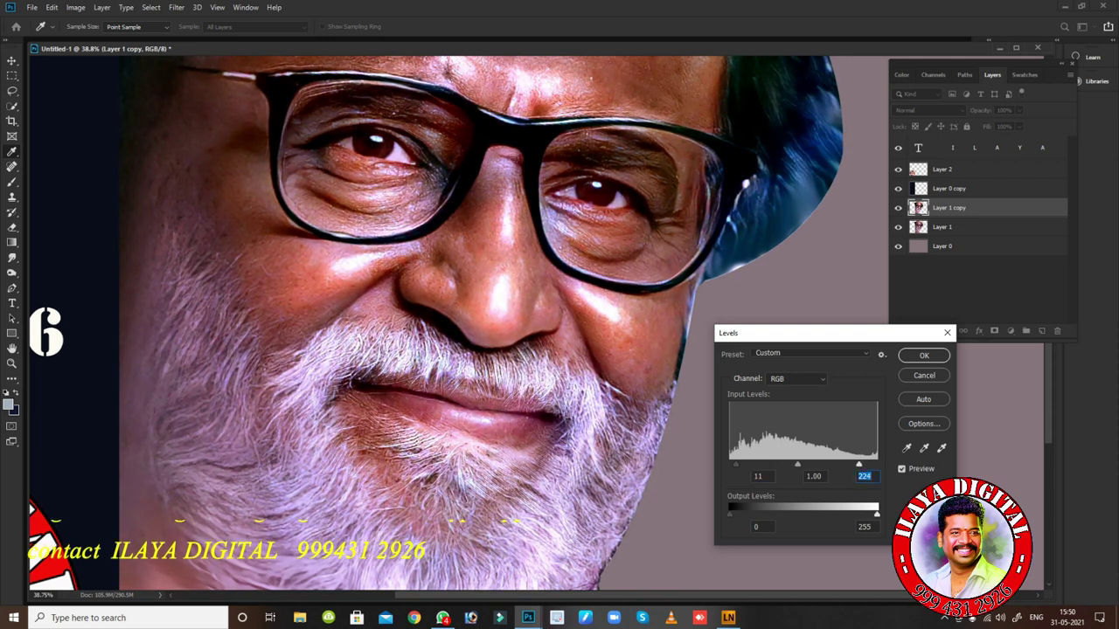
key("Return")
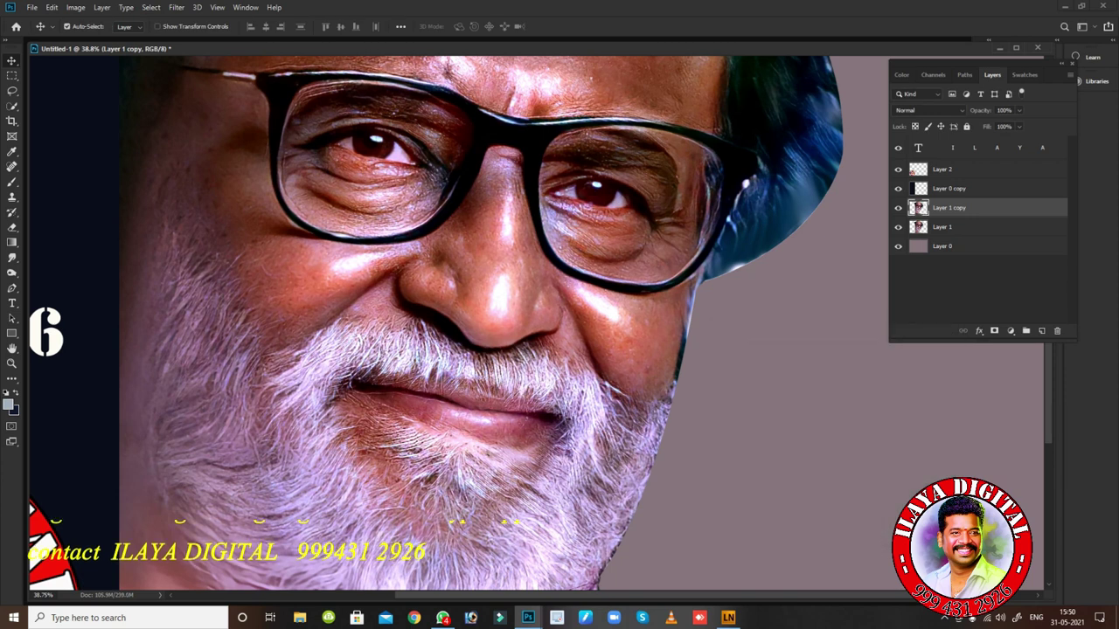
Brighten the portrait copy slightly with an RGB Curves point mapping input 105 to output 112.
key("ctrl+m")
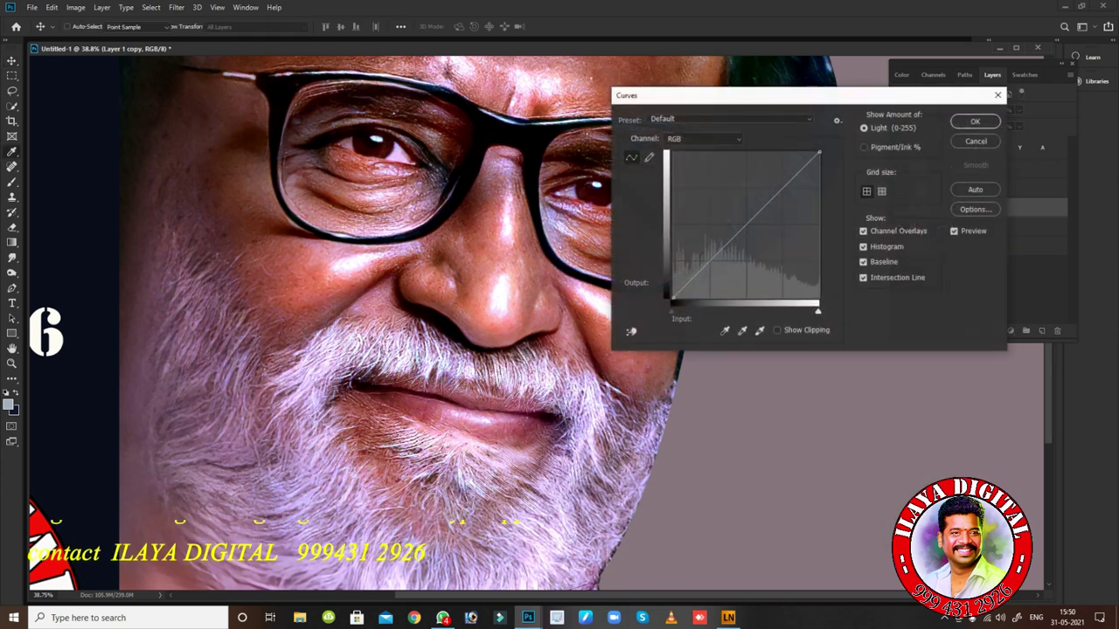
mouse_move(743, 228)
left_mouse_down()
mouse_move(742, 241)
mouse_move(732, 234)
left_mouse_up()
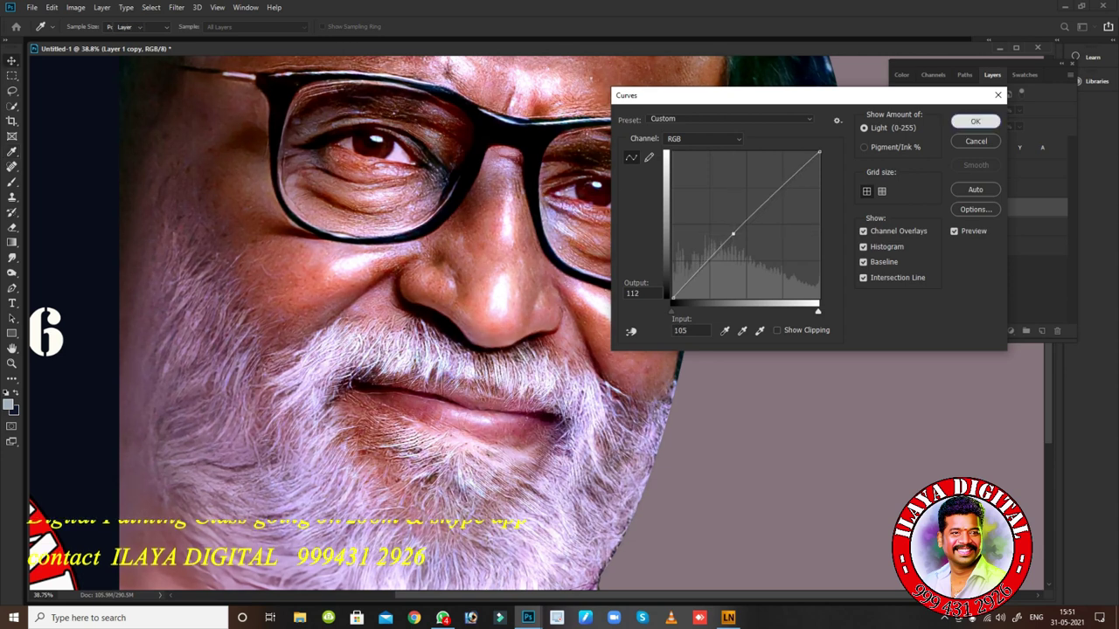
left_click(976, 122)
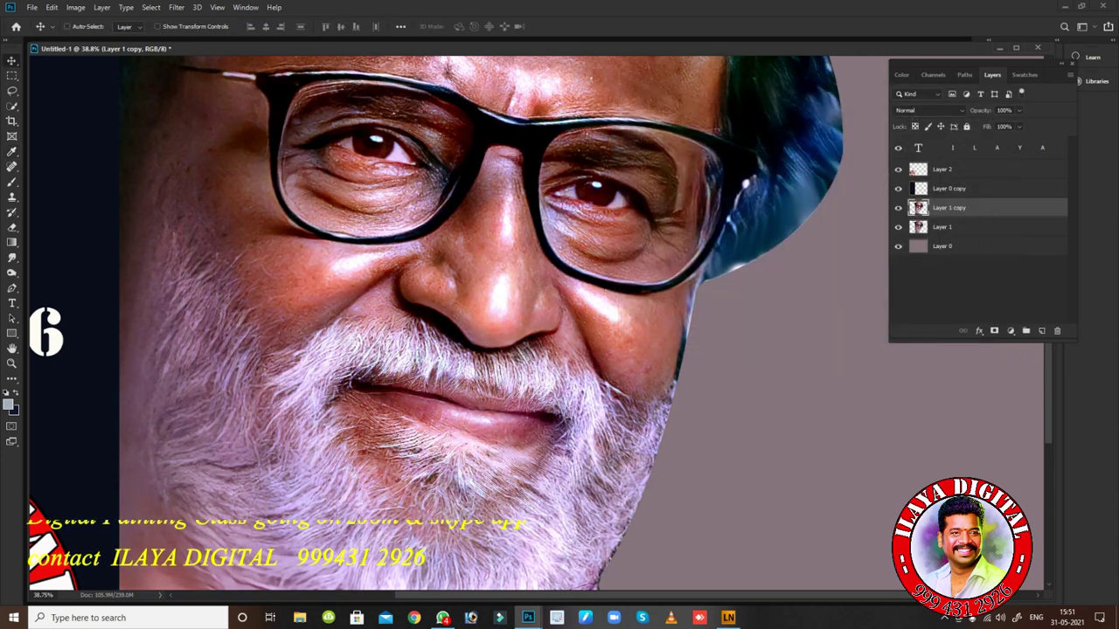
Select the image's highlights with Color Range.
left_click_drag(642, 363, 603, 363)
key("ctrl+z")
scroll(538, 323, "down", 1)
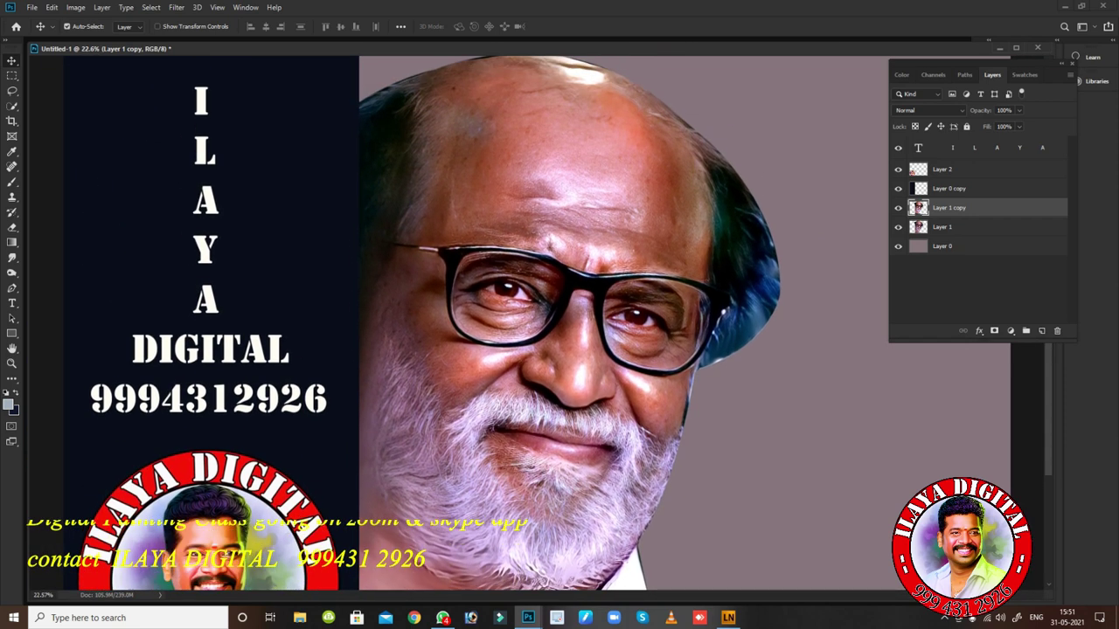
left_click(151, 7)
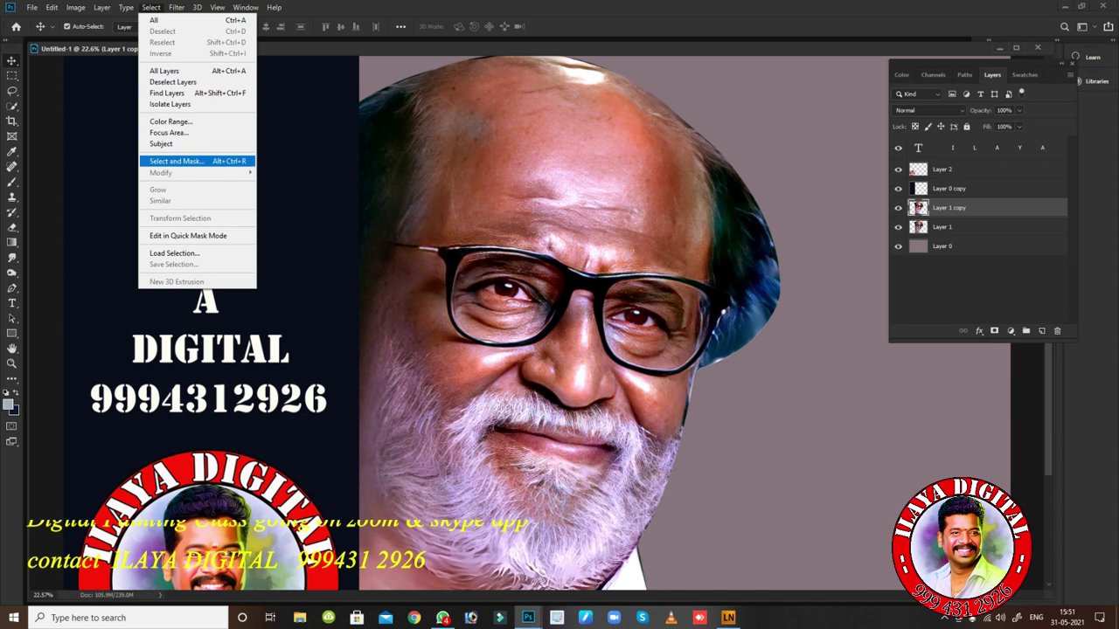
left_click(171, 122)
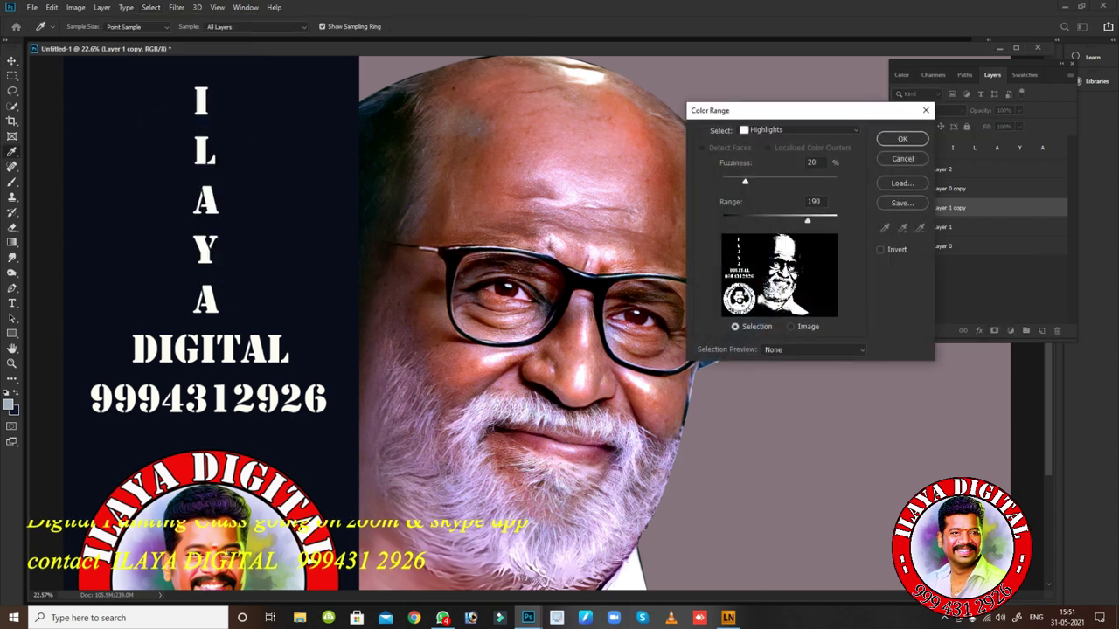
left_click(799, 130)
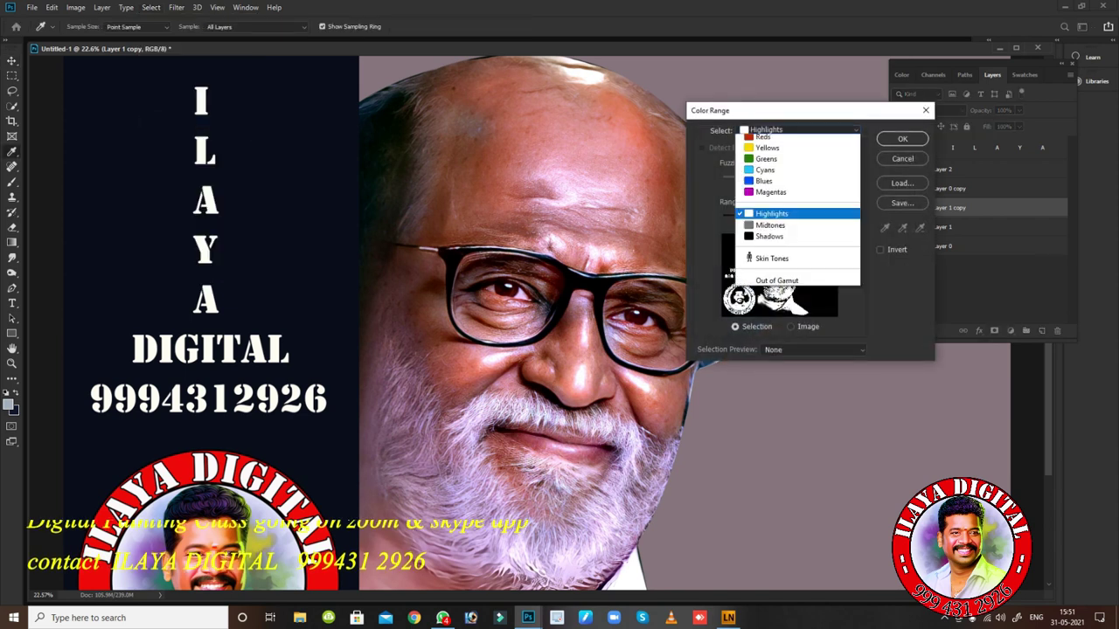
left_click(773, 240)
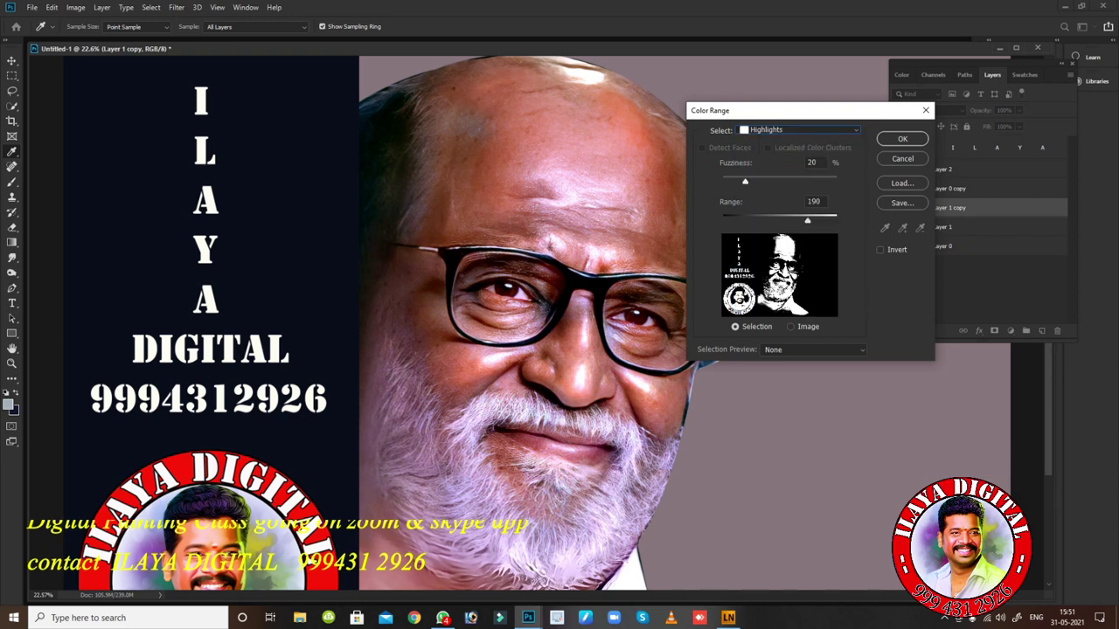
key("Return")
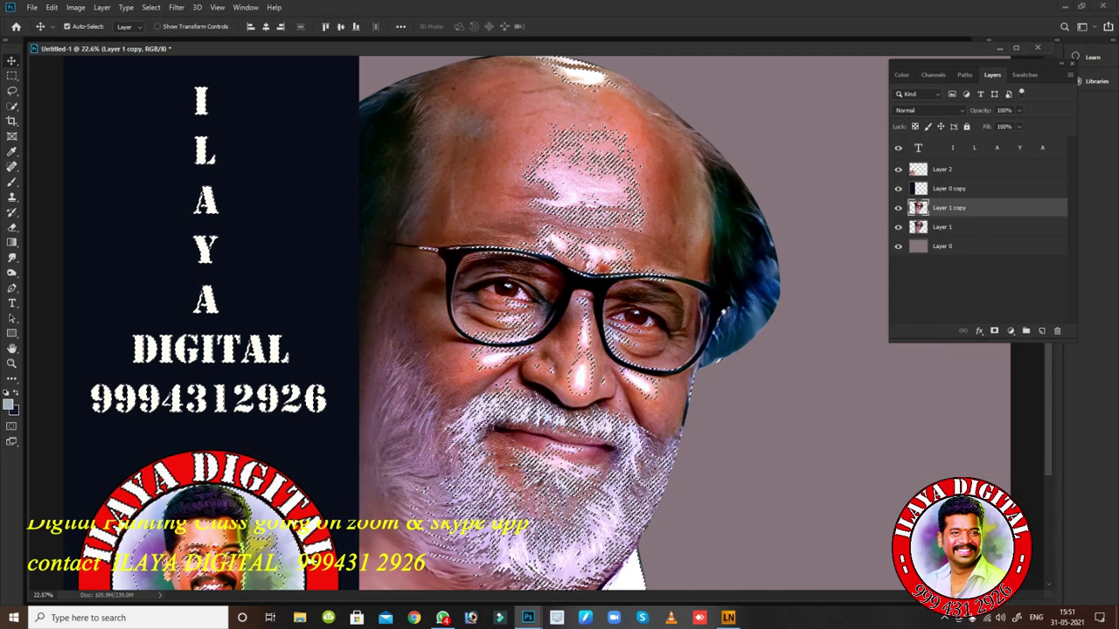
Apply Levels to the selected highlights with the Blue channel's input white at 238, and clear the selection.
key("ctrl+l")
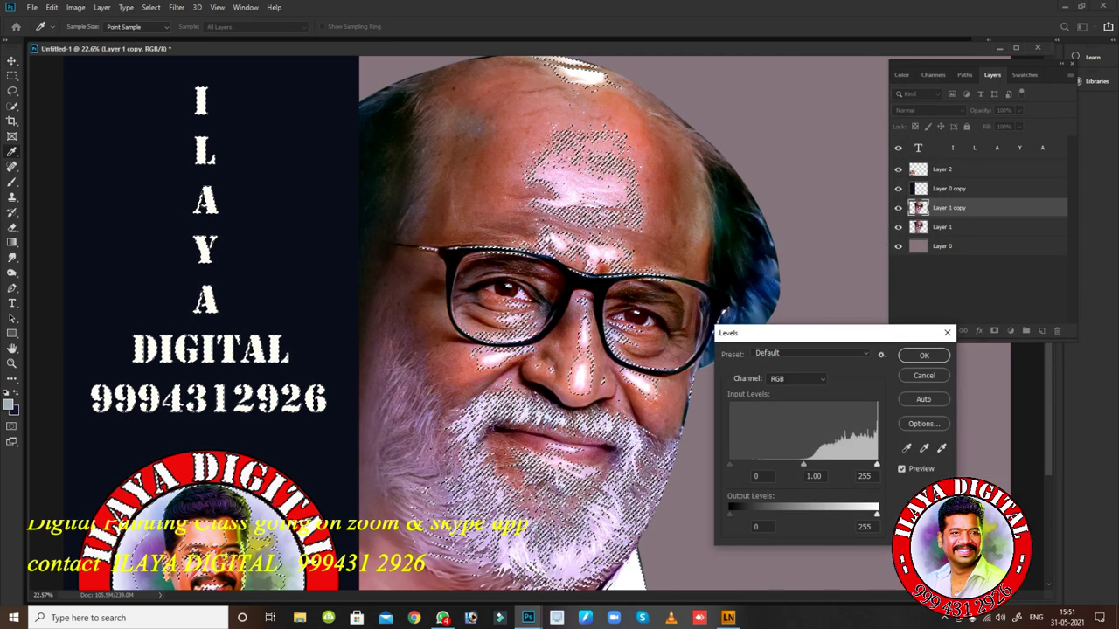
left_click(796, 380)
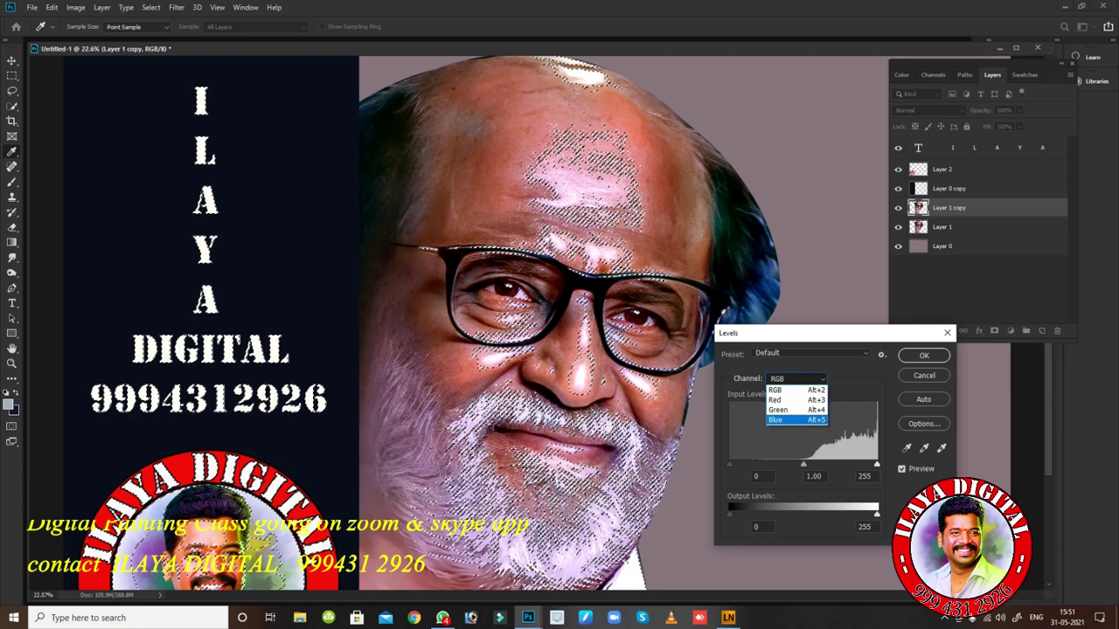
left_click(775, 420)
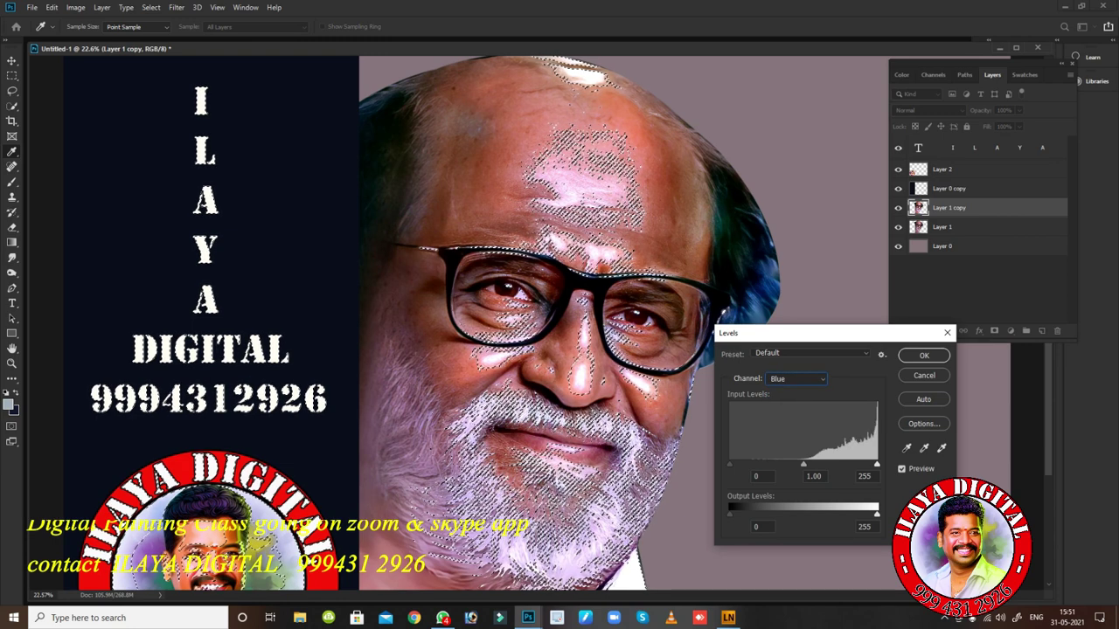
left_click_drag(876, 465, 865, 464)
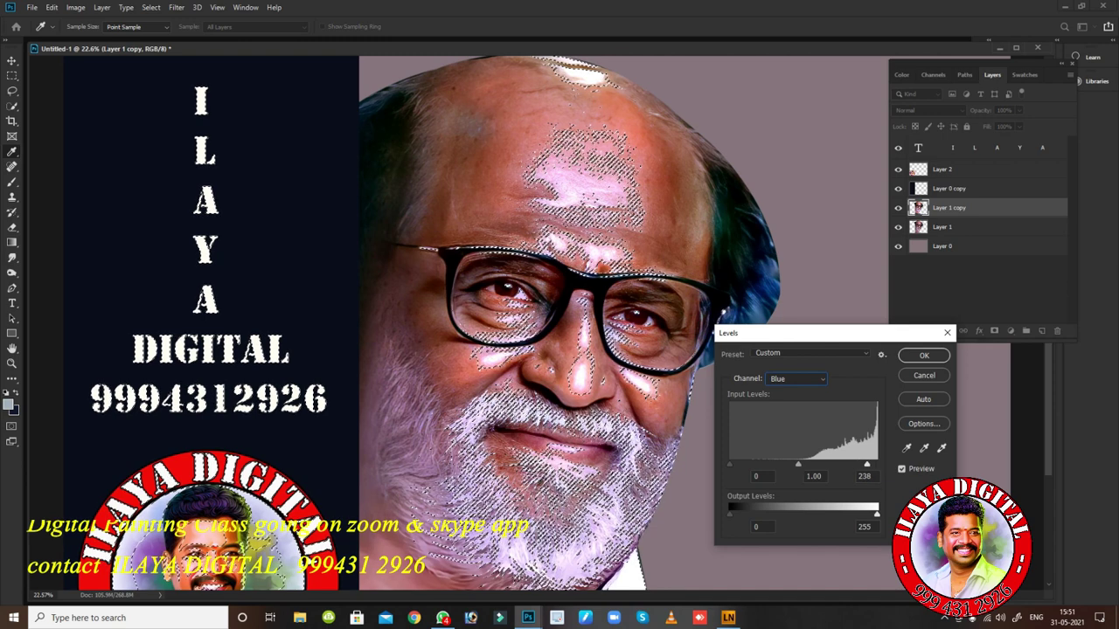
key("Return")
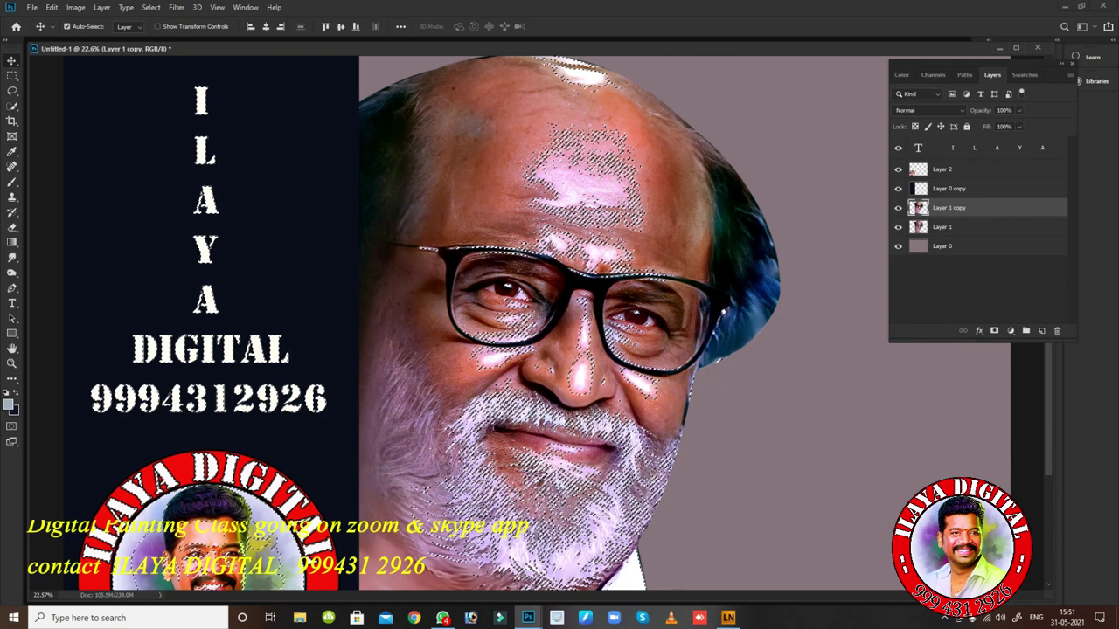
key("ctrl+d")
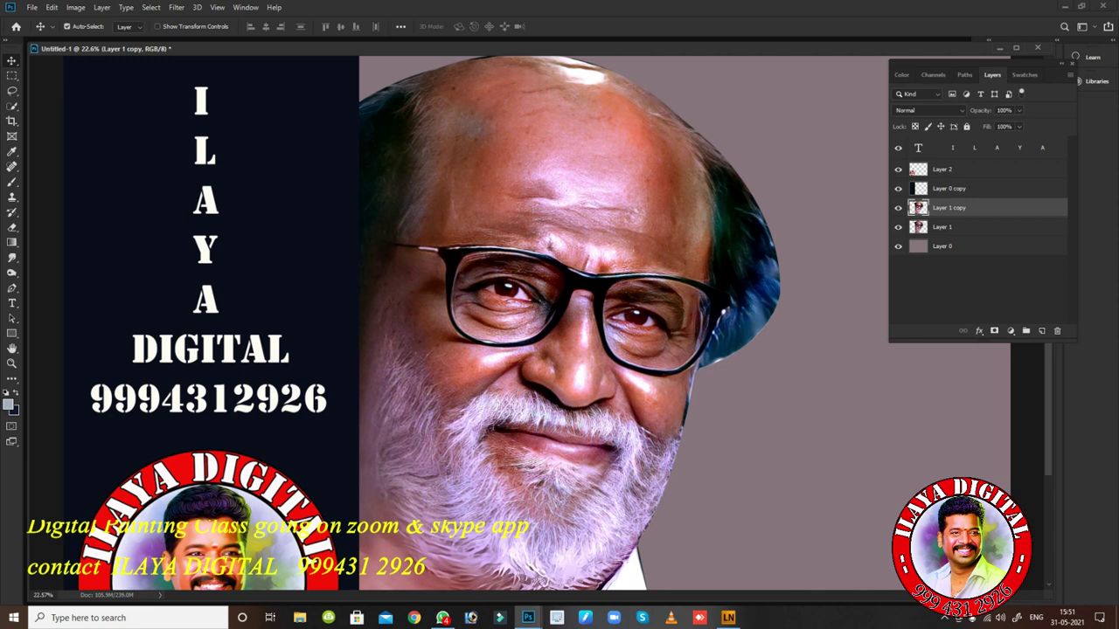
Shift the portrait copy's midtones slightly toward yellow with Color Balance.
key("ctrl+b")
left_click_drag(795, 376, 788, 377)
key("Return")
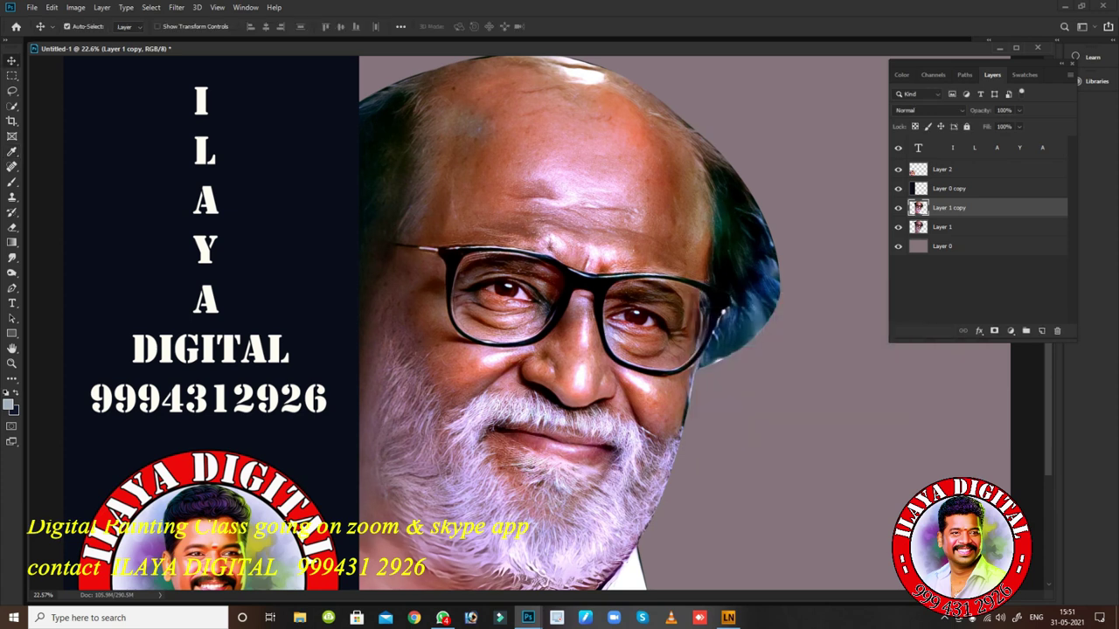
Raise the portrait copy's saturation to +9 with Hue/Saturation.
key("ctrl+u")
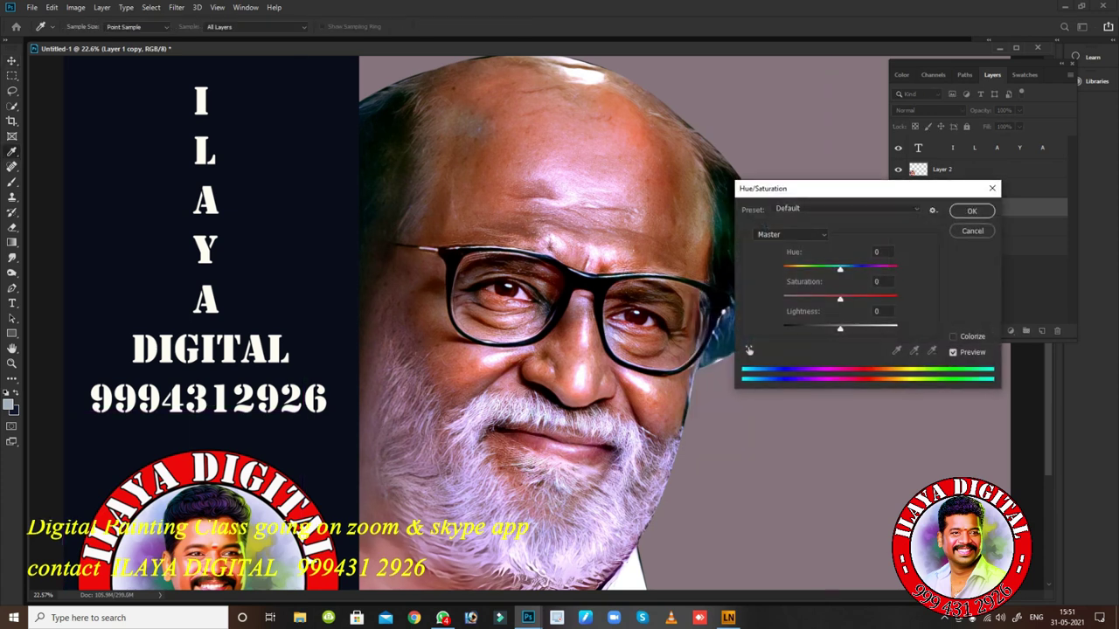
left_click_drag(840, 299, 846, 299)
key("Down")
key("Down")
key("Down")
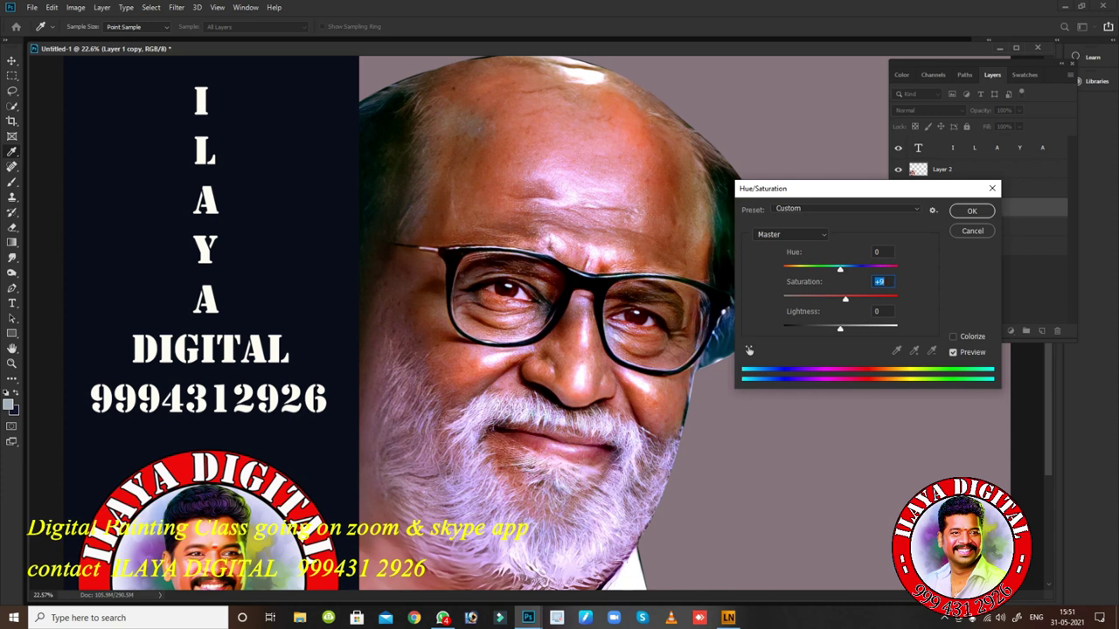
key("Return")
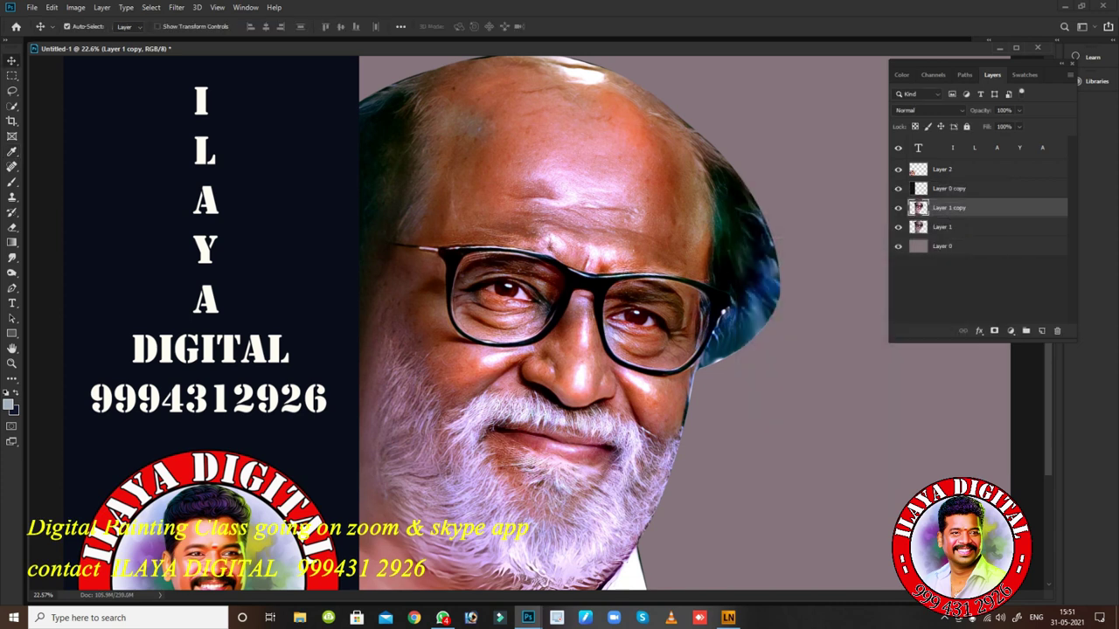
Compare the portrait with and without its corrections by toggling the visibility of Layer 1 copy.
left_click(897, 208)
left_click(898, 208)
left_click(898, 208)
key("ctrl+comma")
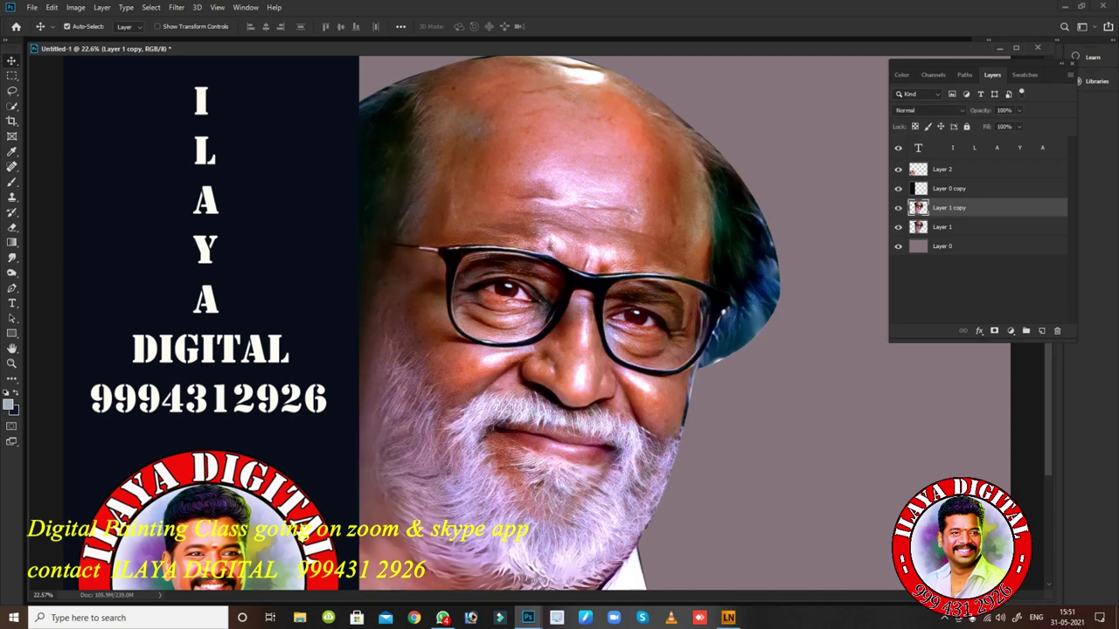
Sharpen the portrait copy with Unsharp Mask at amount 50%, radius 1.4 pixels and threshold 0.
left_click(177, 7)
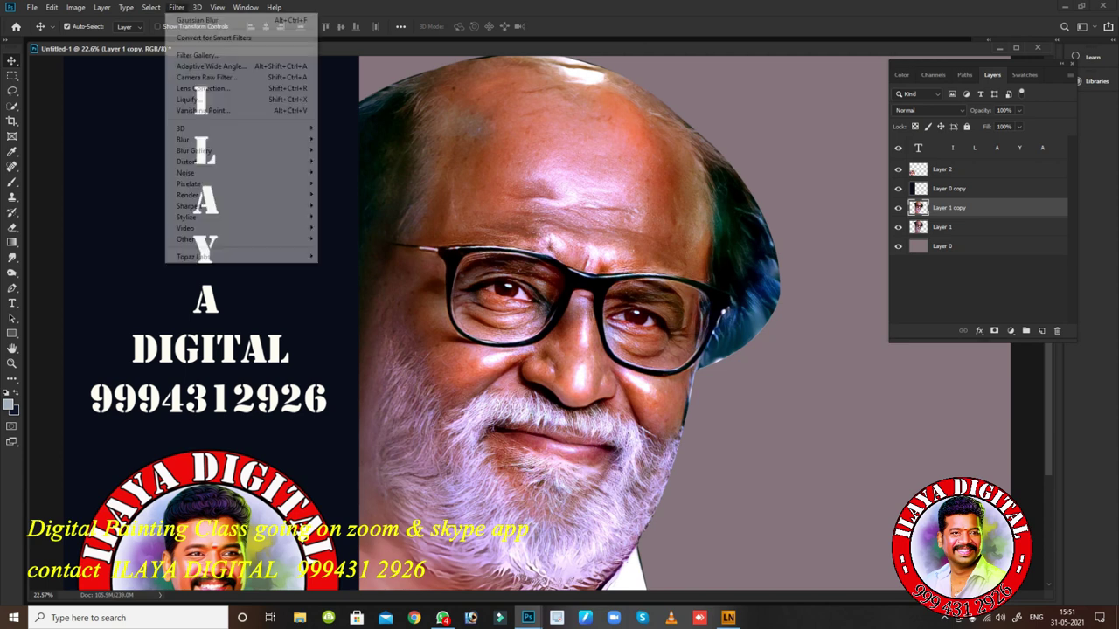
mouse_move(190, 206)
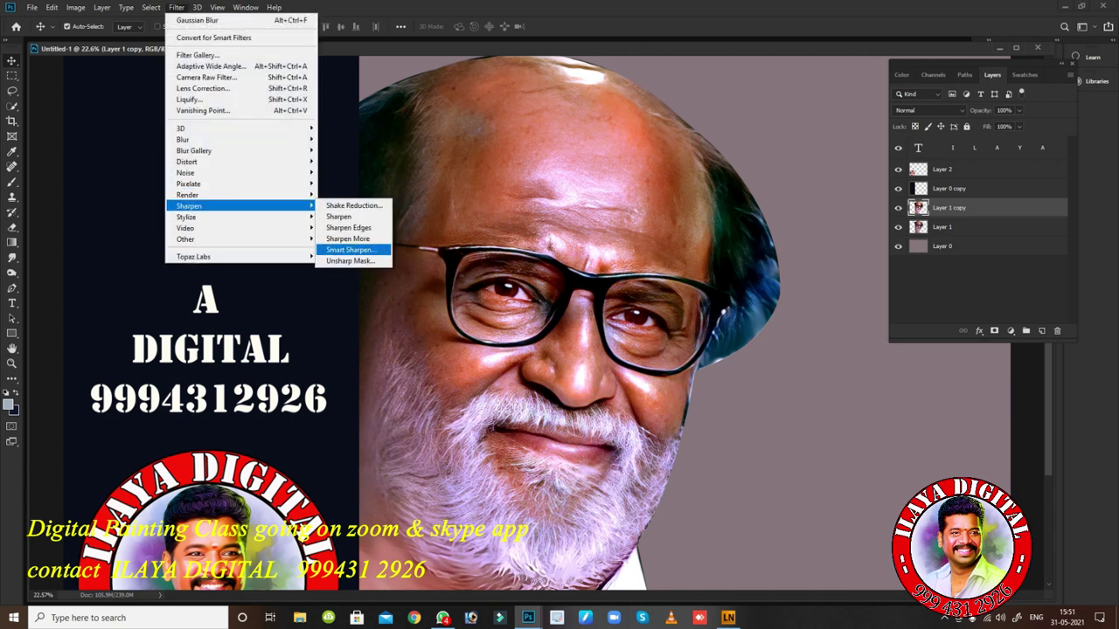
left_click(350, 260)
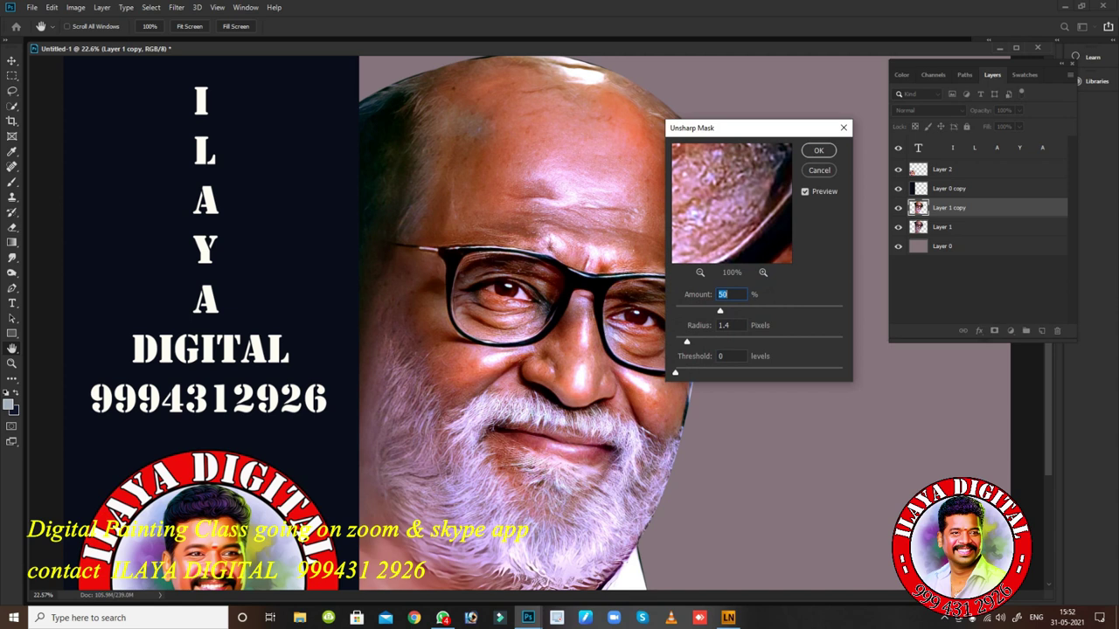
left_click(805, 192)
left_click(805, 192)
key("Return")
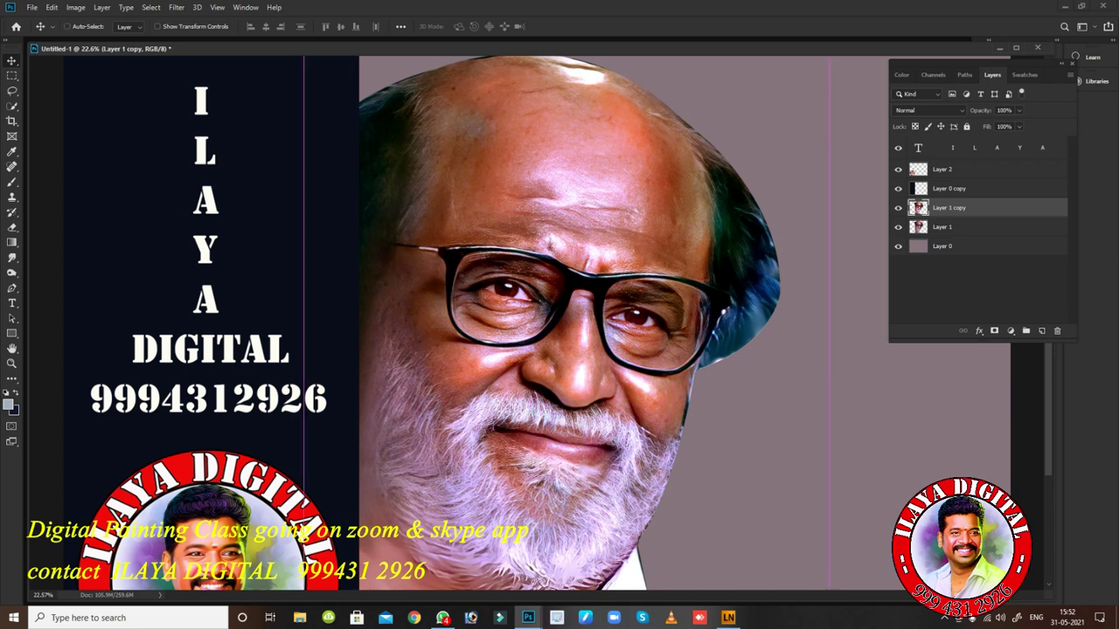
Add an empty layer above Layer 1 copy and load the Smudge Brush preset for the Smudge tool.
key("ctrl+shift+n")
key("Return")
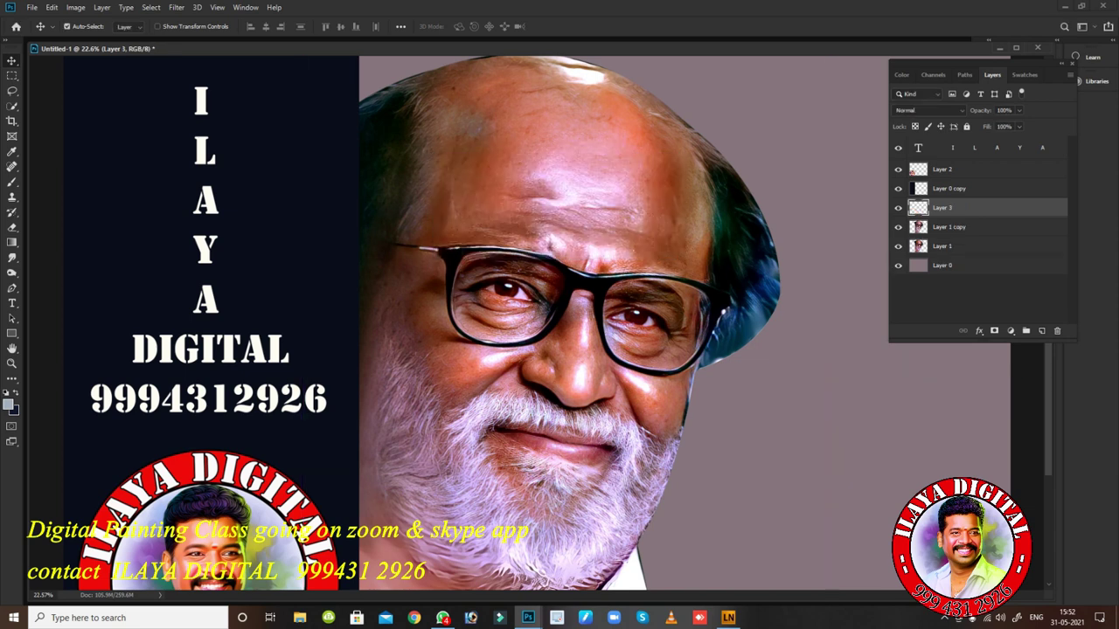
left_click_drag(595, 372, 689, 356)
key("r")
left_click_drag(785, 343, 810, 343)
key("r")
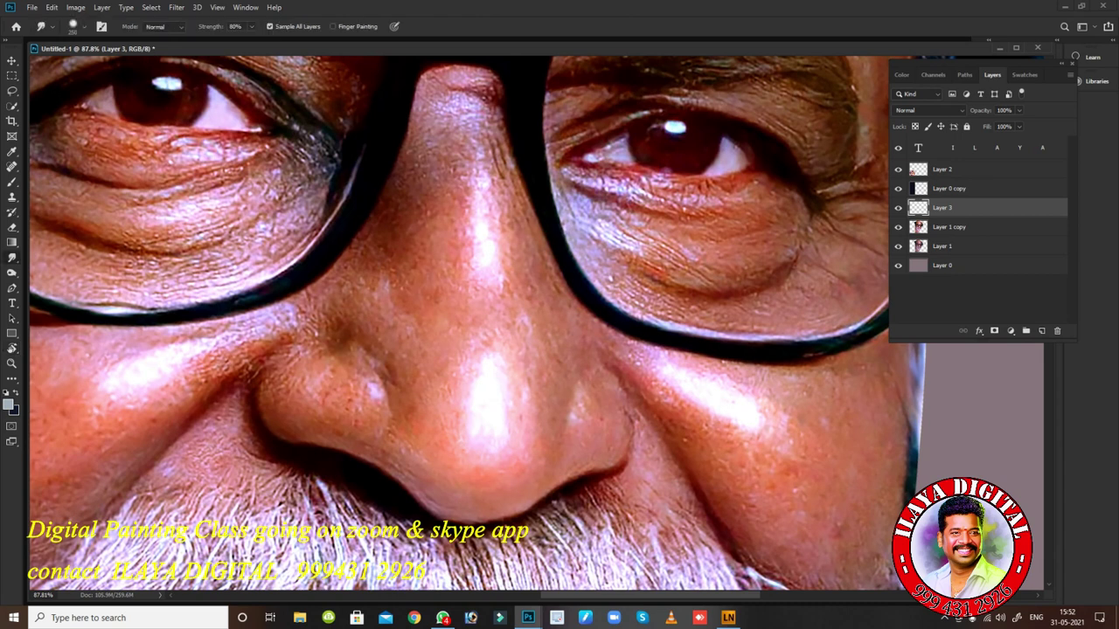
right_click(473, 253)
key("Escape")
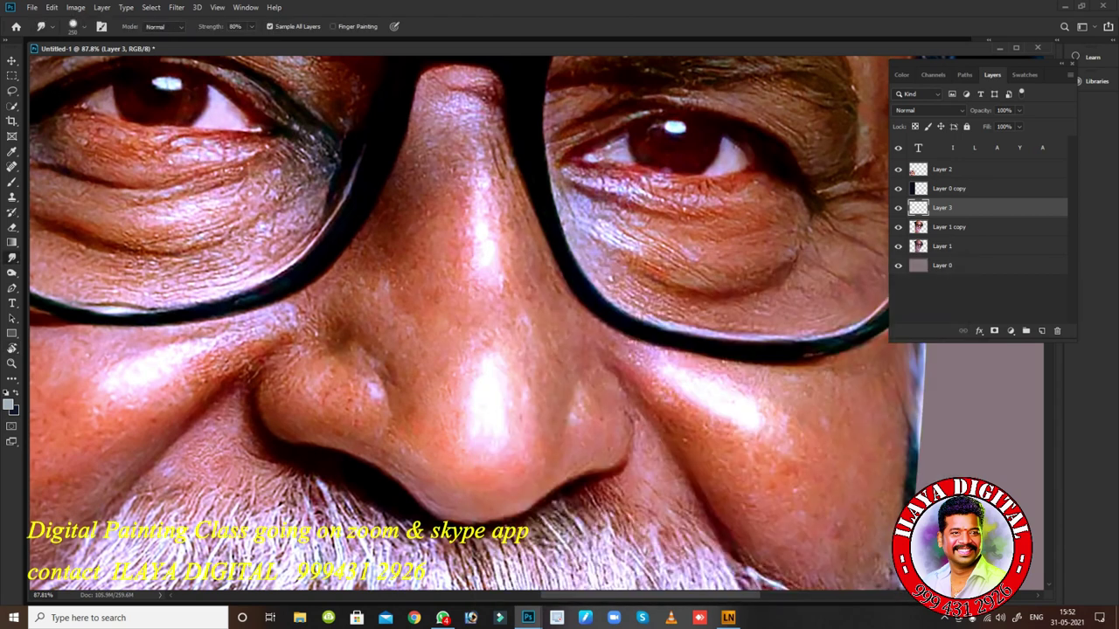
right_click(464, 252)
left_click(539, 496)
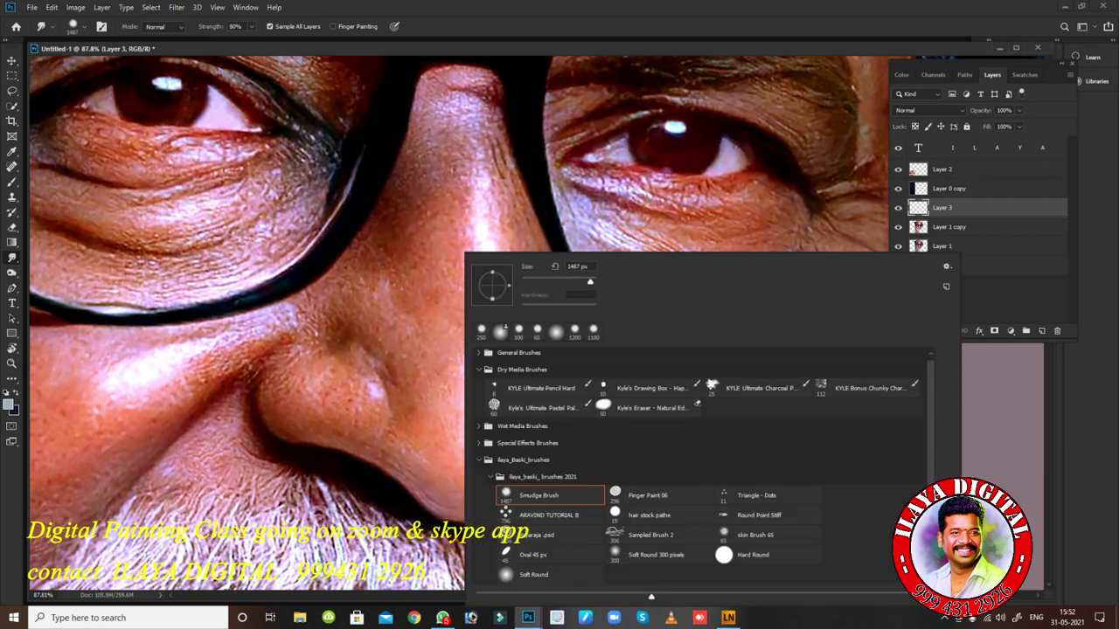
key("Escape")
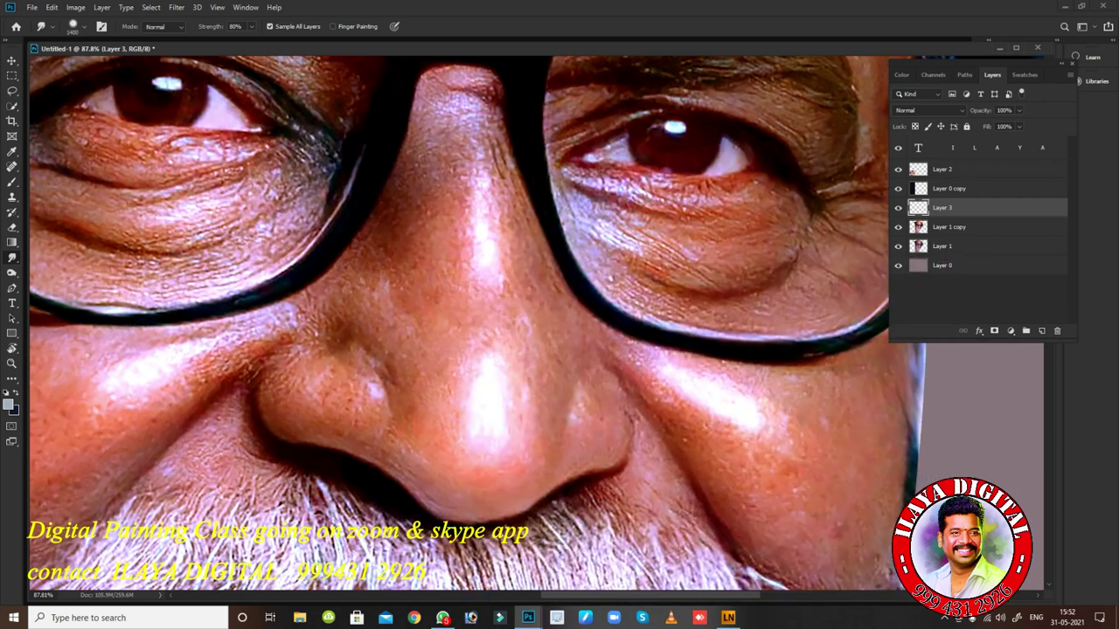
Reduce the smudge brush to about 80 px for working on the nose.
key("bracketleft")
key("bracketleft")
key("bracketleft")
key("bracketleft")
key("bracketleft")
key("bracketleft")
key("bracketleft")
key("bracketleft")
key("bracketleft")
key("bracketleft")
key("bracketleft")
scroll(472, 367, "up", 4)
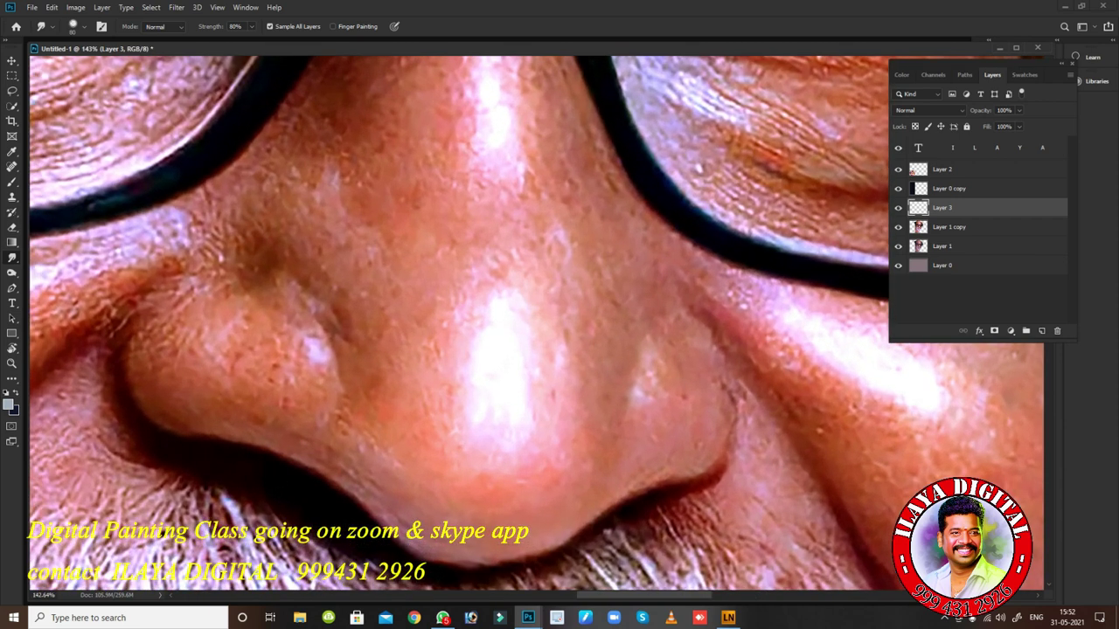
mouse_move(405, 360)
left_mouse_down()
mouse_move(407, 395)
mouse_move(398, 346)
left_mouse_up()
key("ctrl+z")
key("ctrl+z")
Turn on Transfer for the smudge brush with strength jitter 0% controlled by Pen Pressure, and keep Spacing off.
key("F5")
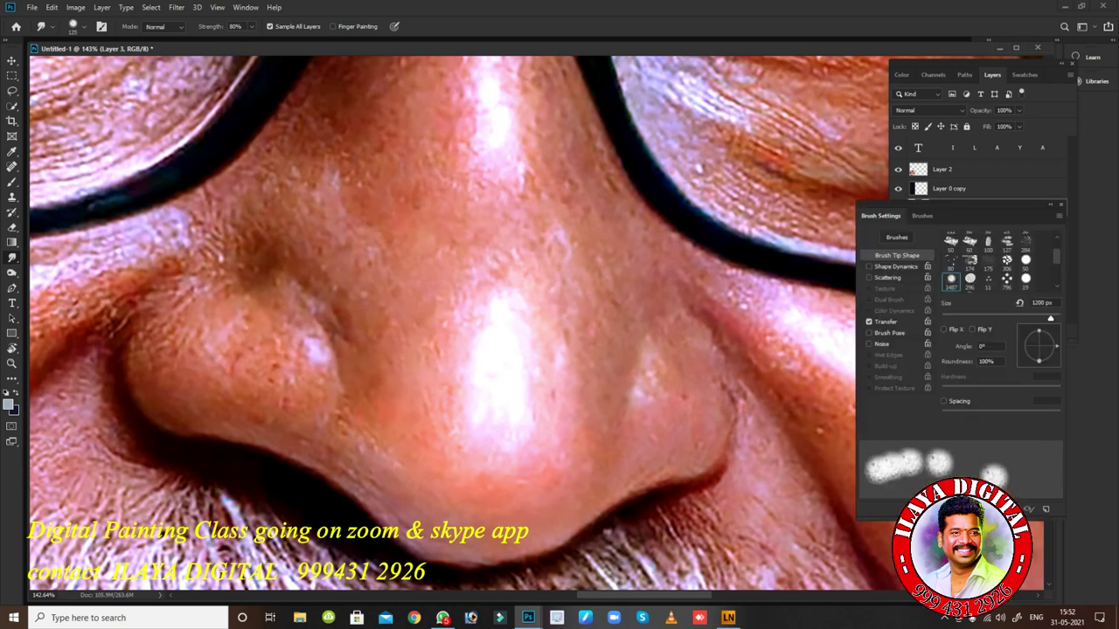
left_click(868, 322)
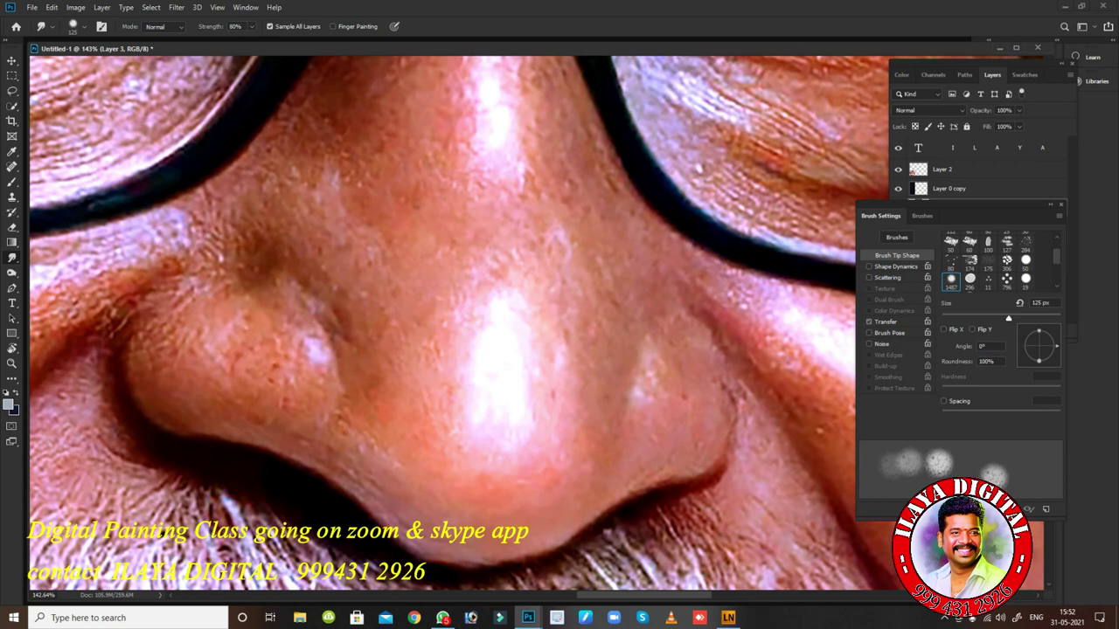
left_click(887, 321)
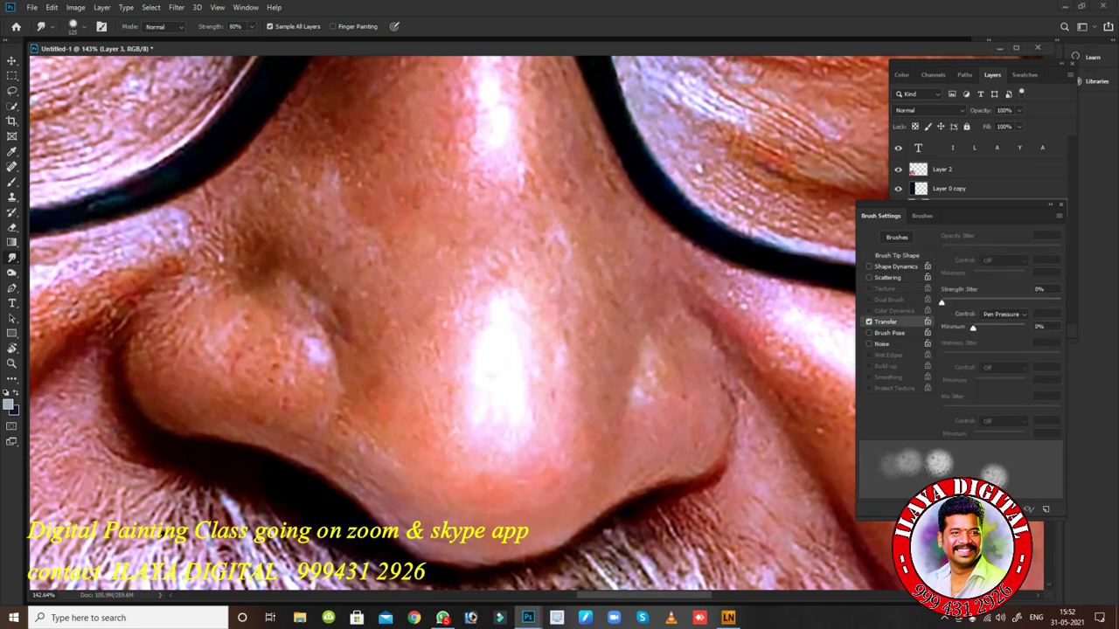
left_click(868, 321)
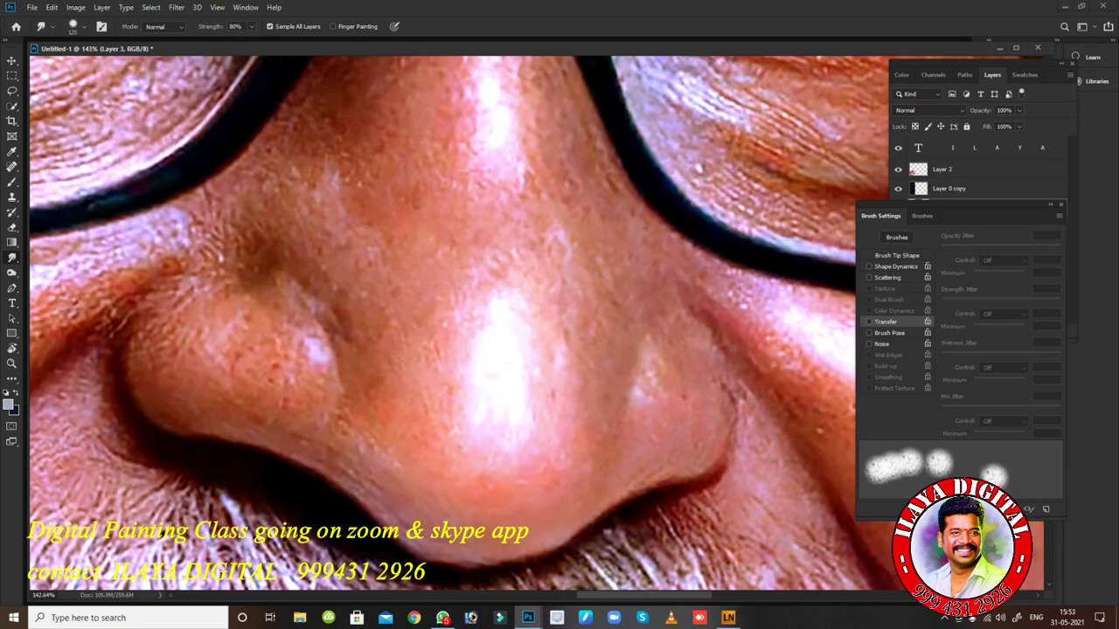
left_click(868, 321)
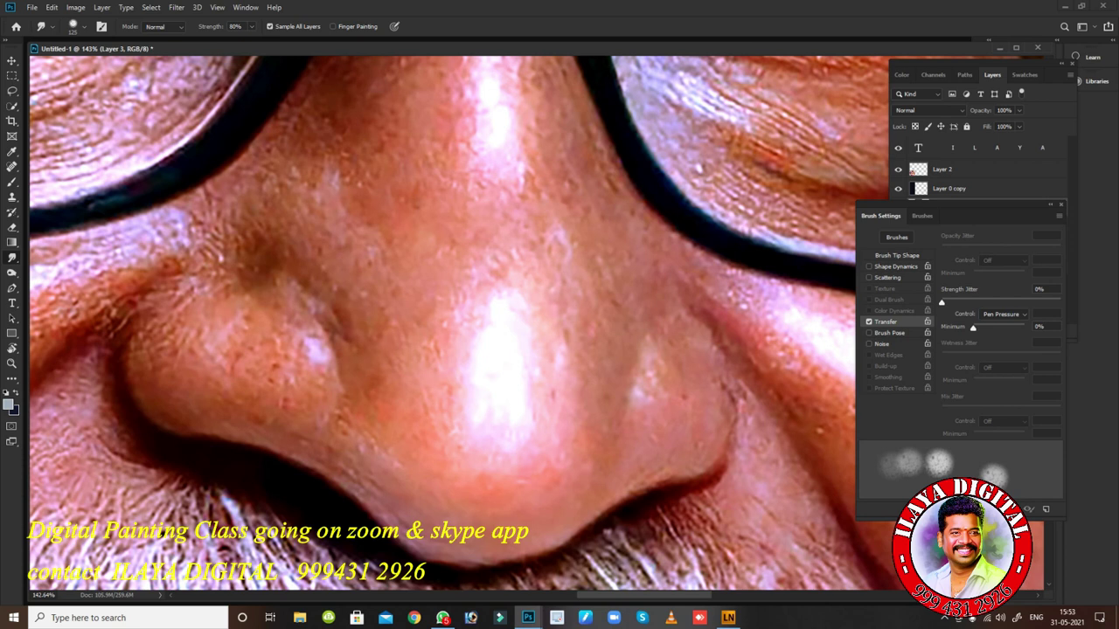
left_click(1003, 315)
left_click(1003, 349)
left_click(896, 256)
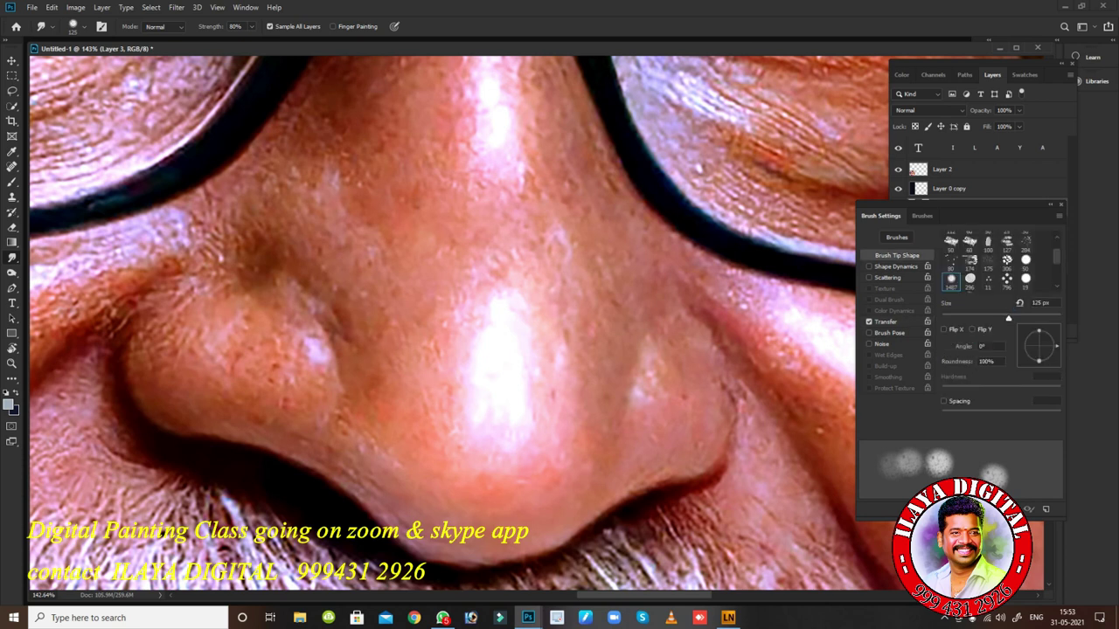
left_click(944, 401)
left_click(942, 401)
left_click(885, 321)
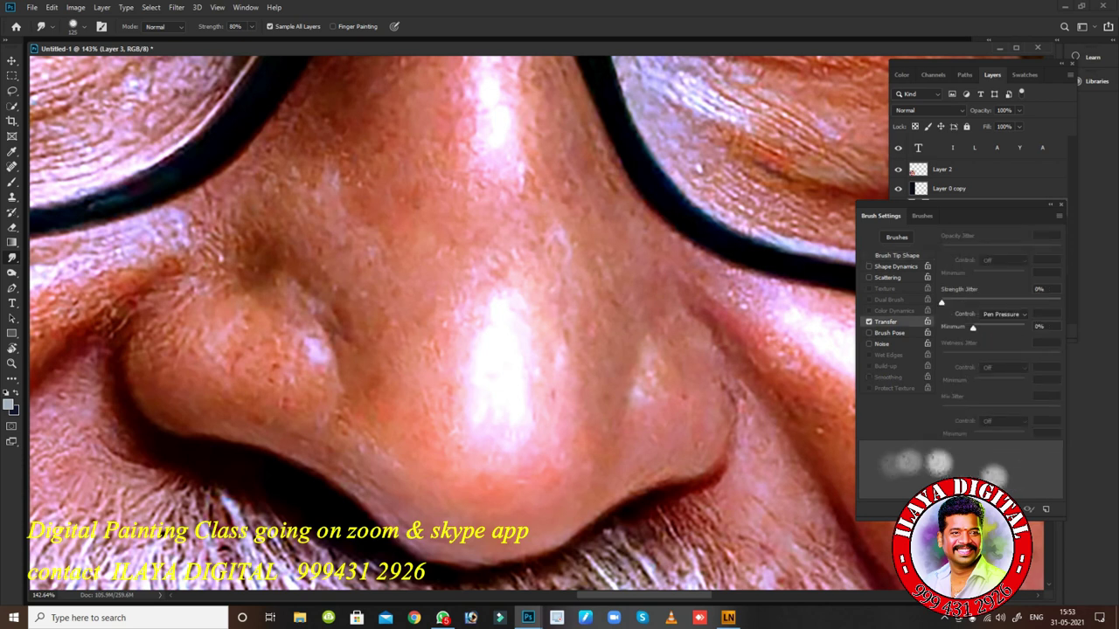
key("F5")
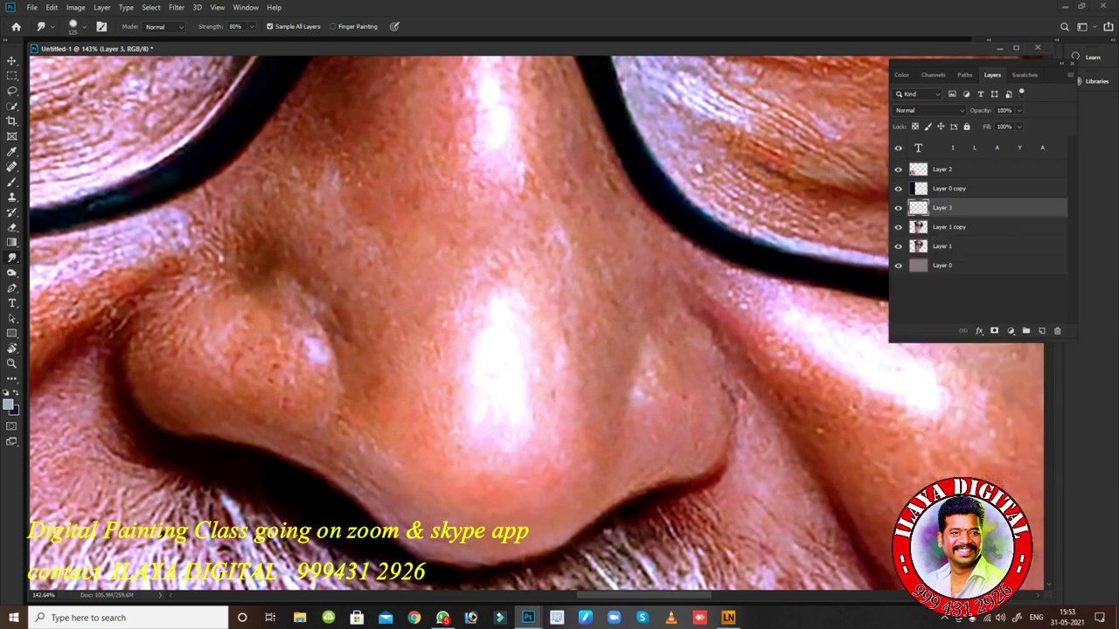
Smudge the skin smooth on the left side of the nose tip and beneath its highlight.
key("bracketleft")
key("bracketleft")
key("bracketleft")
key("bracketright")
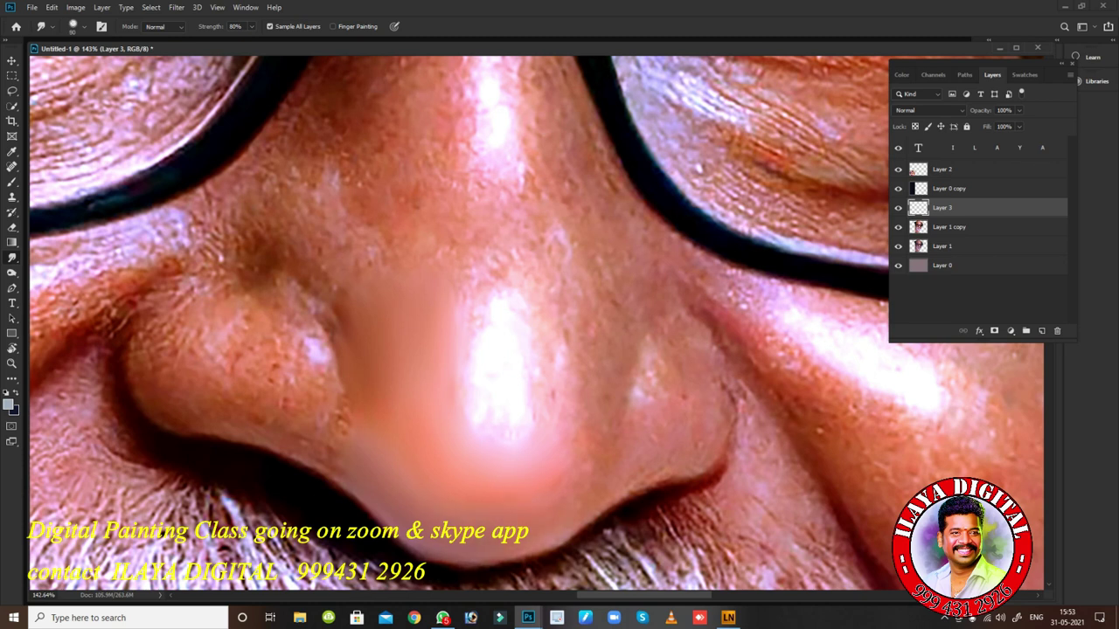
Smudge the skin to the right of the nose-tip highlight with a brush of about 100 px.
key("bracketright")
left_click_drag(612, 329, 610, 371)
key("bracketright")
key("bracketleft")
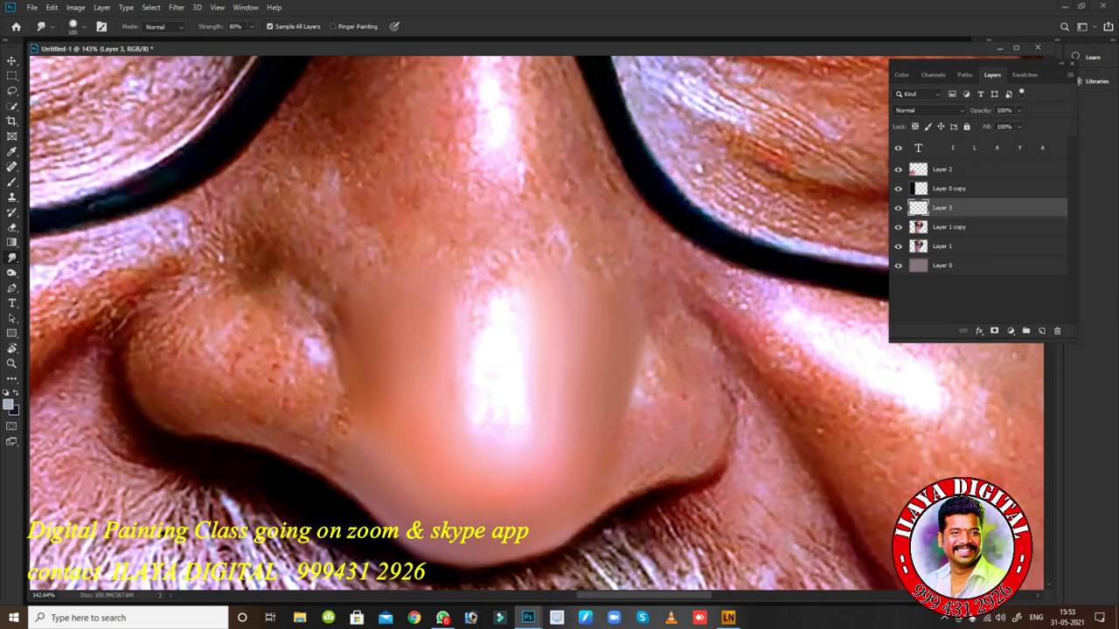
Blend the left flank of the nose above the nostril wing with a smaller smudge brush.
key("bracketleft")
key("bracketleft")
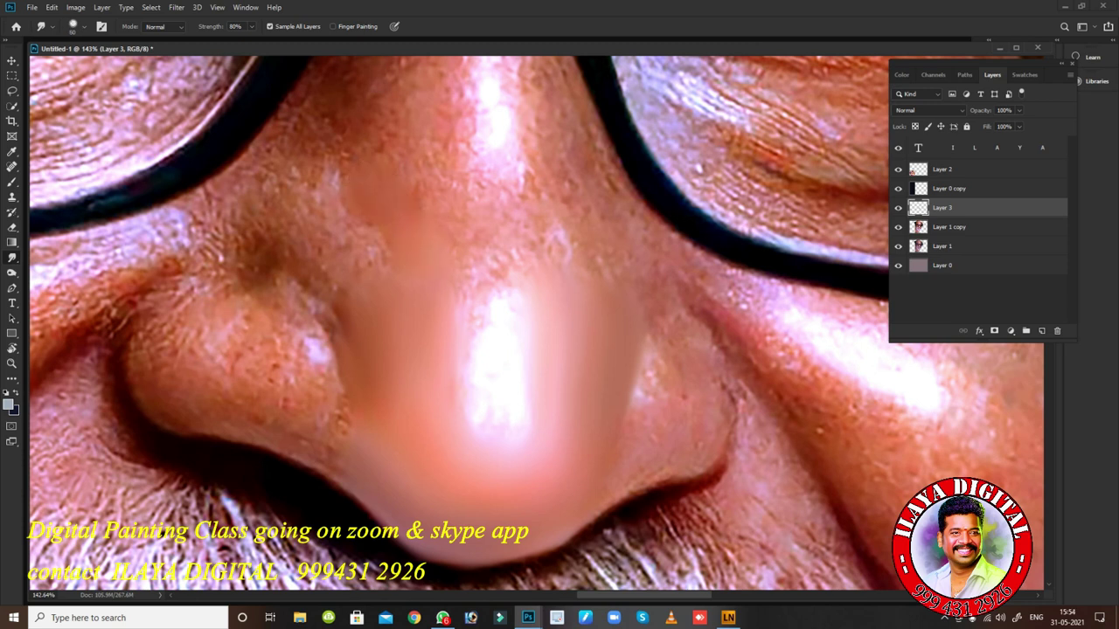
left_click_drag(330, 185, 385, 261)
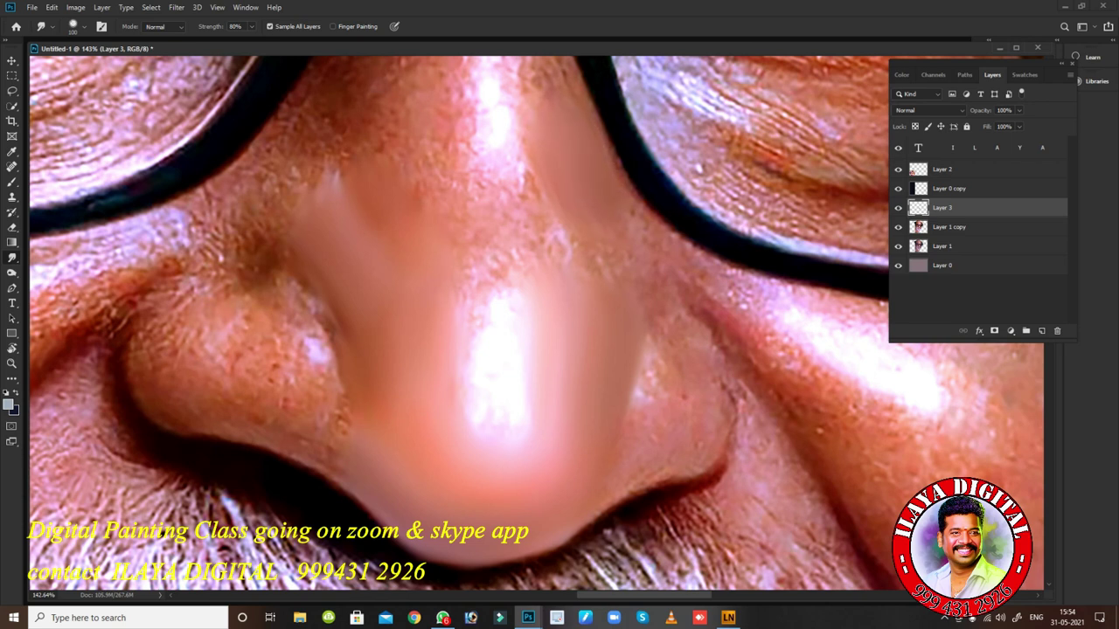
Smudge the right flank of the nose bridge, from beside the glasses frame down to the tip, using a larger brush.
key("bracketright")
left_click_drag(549, 203, 580, 265)
left_click_drag(539, 157, 543, 194)
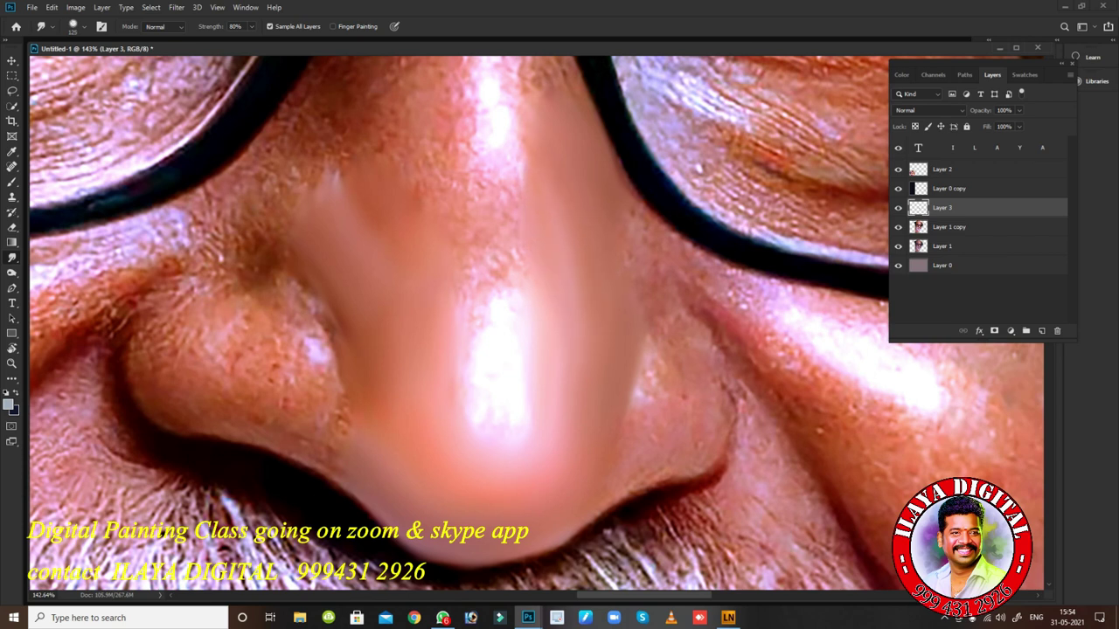
Smooth the speckled texture inside the bright nose-tip highlight and shrink the smudge brush for its edges.
left_click_drag(502, 385, 491, 434)
key("bracketleft")
key("bracketleft")
key("bracketleft")
key("bracketleft")
key("bracketleft")
key("bracketleft")
key("bracketleft")
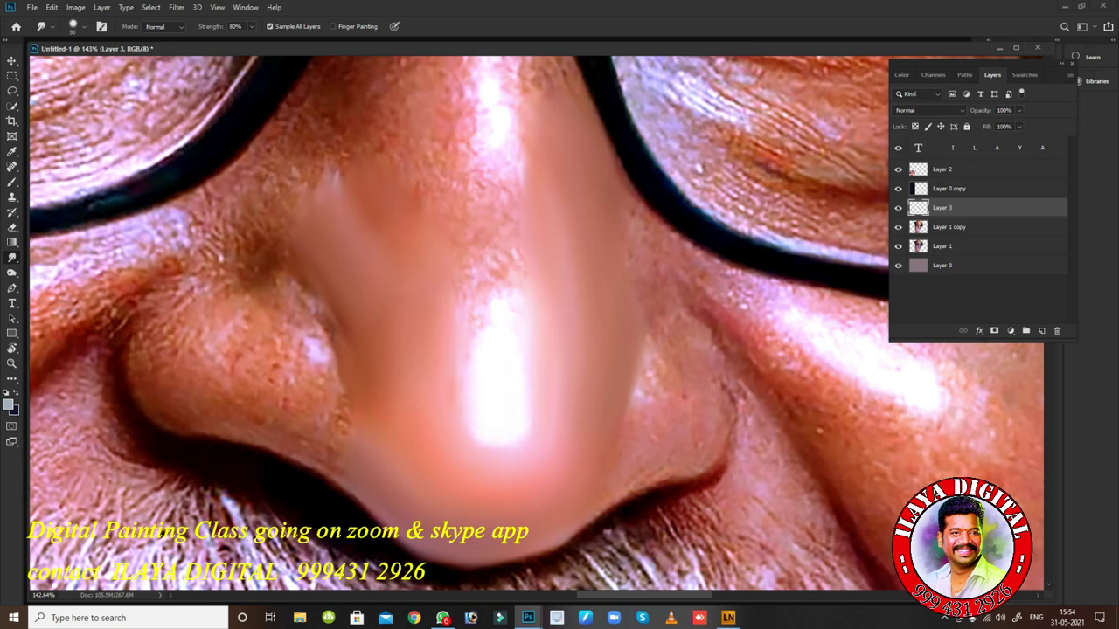
Enlarge the smudge brush and blend the skin between the bridge highlight and the nose-tip highlight.
key("bracketright")
key("bracketright")
key("bracketright")
key("bracketright")
key("bracketright")
key("bracketright")
key("bracketright")
key("bracketleft")
left_click_drag(497, 188, 500, 234)
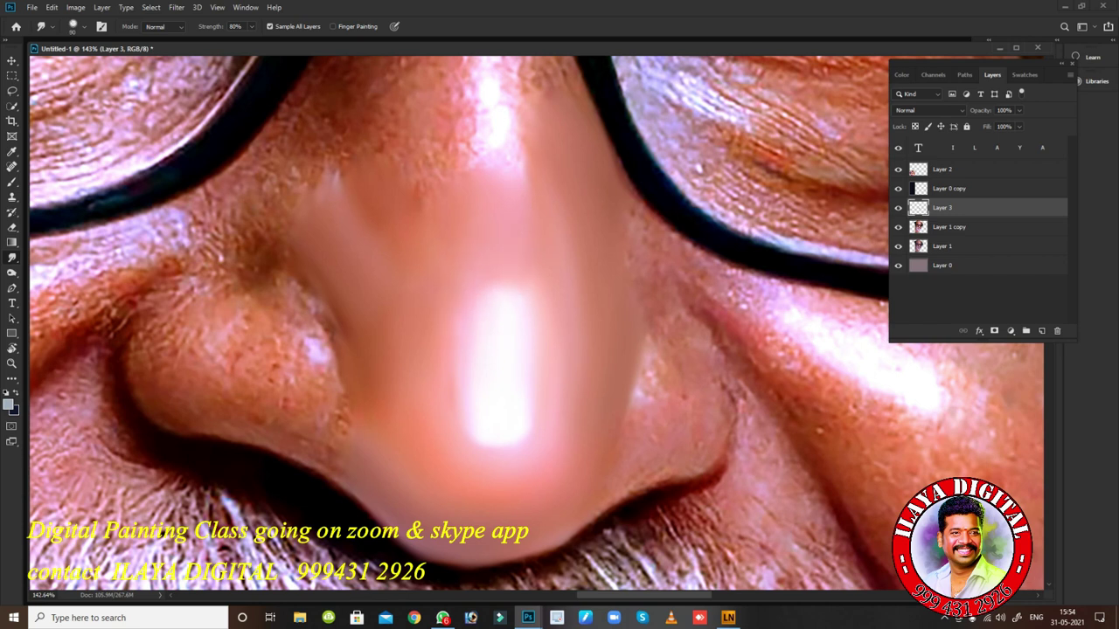
Smudge the lower rim of the nose smooth, from the left nostril wing along to beneath the tip.
key("r")
mouse_move(682, 384)
left_mouse_down()
mouse_move(694, 312)
mouse_move(677, 322)
mouse_move(739, 322)
mouse_move(621, 322)
mouse_move(743, 322)
mouse_move(778, 185)
left_mouse_up()
left_click_drag(559, 305, 669, 314)
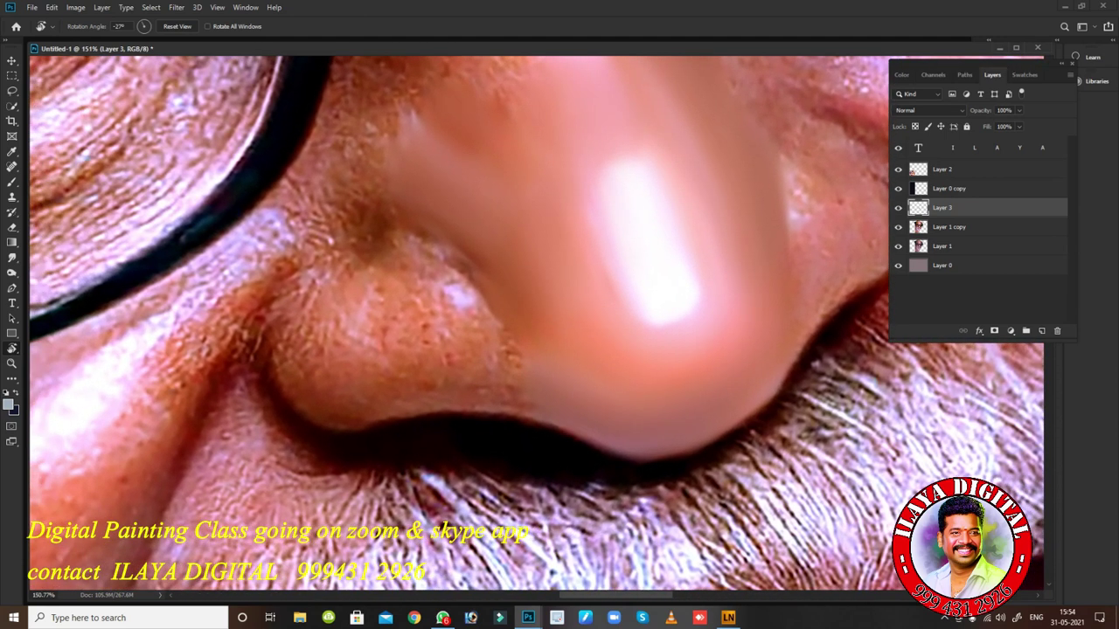
key("r")
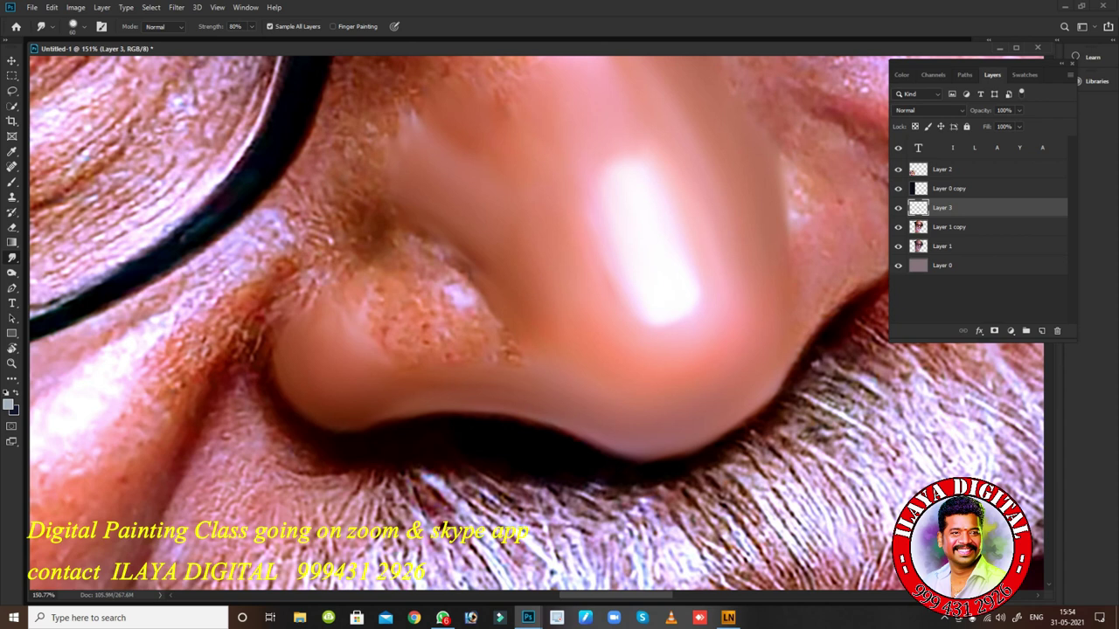
left_click_drag(661, 457, 730, 431)
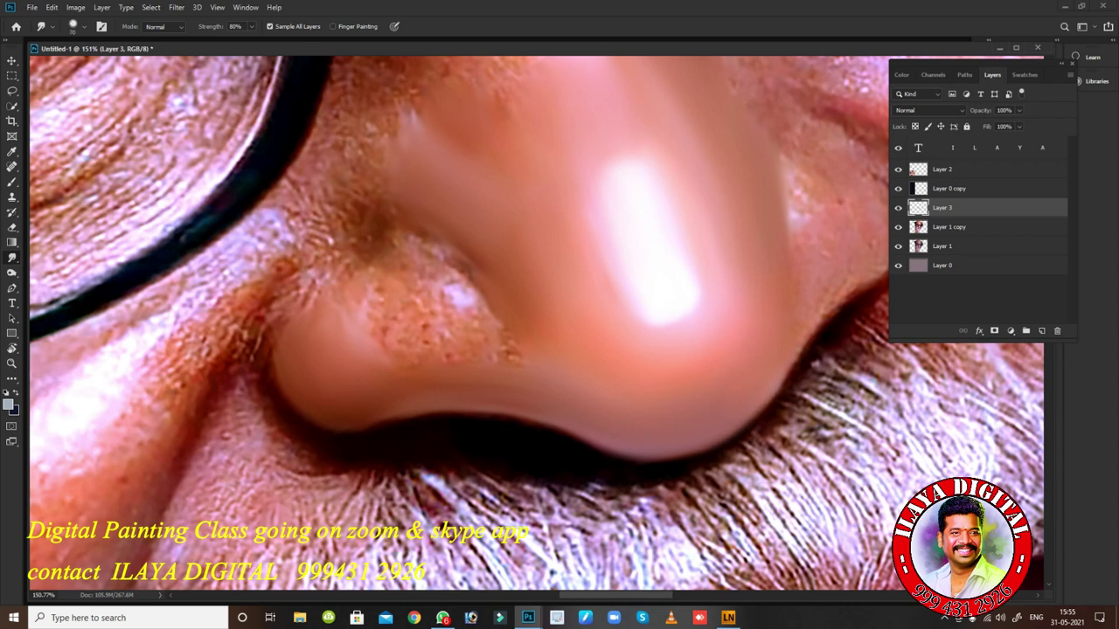
Soften the edge of the nose-tip highlight and smudge the crease above the left nostril wing.
key("bracketright")
key("bracketleft")
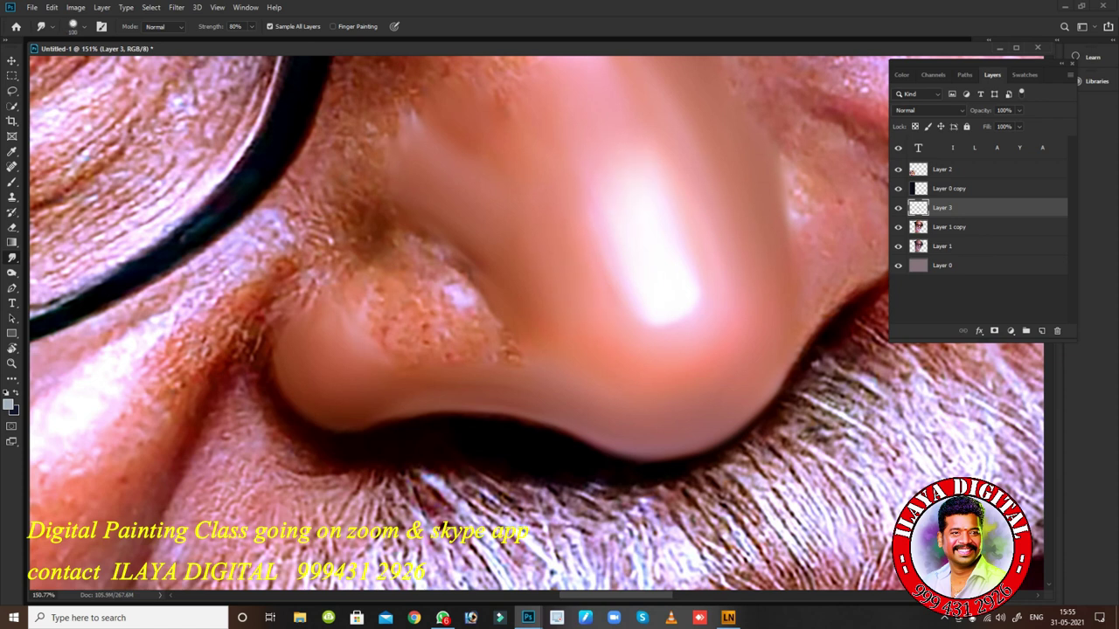
mouse_move(379, 245)
left_mouse_down()
mouse_move(367, 251)
mouse_move(443, 275)
left_mouse_up()
mouse_move(399, 237)
left_mouse_down()
mouse_move(450, 259)
mouse_move(448, 281)
left_mouse_up()
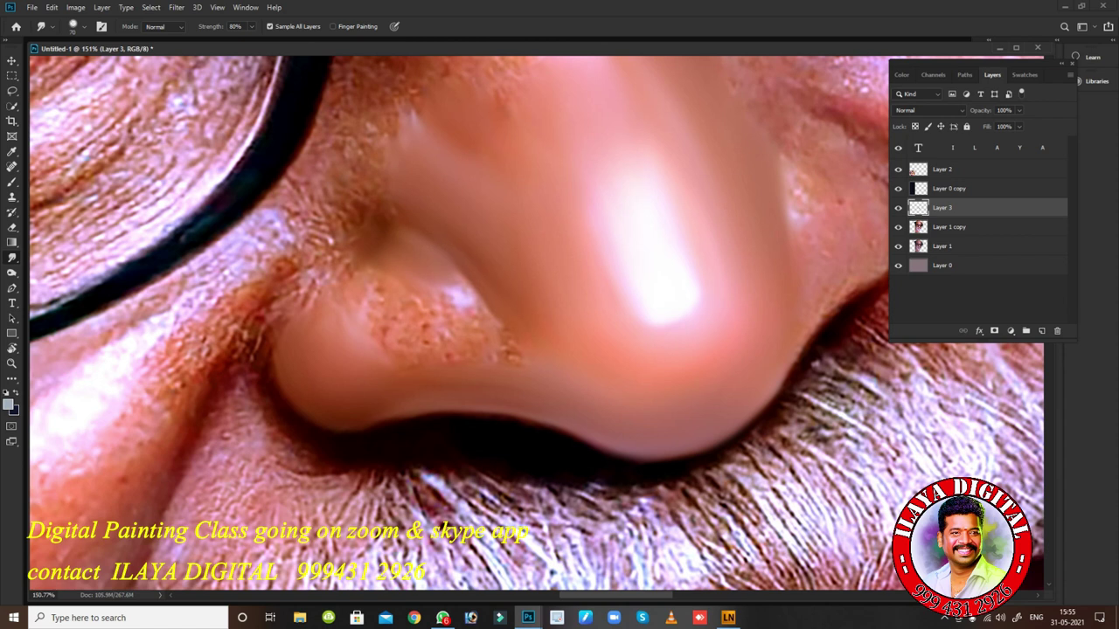
Smudge the outer and upper contour of the left nostril wing into a smooth rounded edge.
key("]")
mouse_move(356, 303)
left_mouse_down()
mouse_move(378, 305)
mouse_move(381, 334)
left_mouse_up()
mouse_move(304, 311)
left_mouse_down()
mouse_move(304, 292)
mouse_move(346, 269)
left_mouse_up()
mouse_move(278, 328)
left_mouse_down()
mouse_move(279, 306)
mouse_move(339, 256)
left_mouse_up()
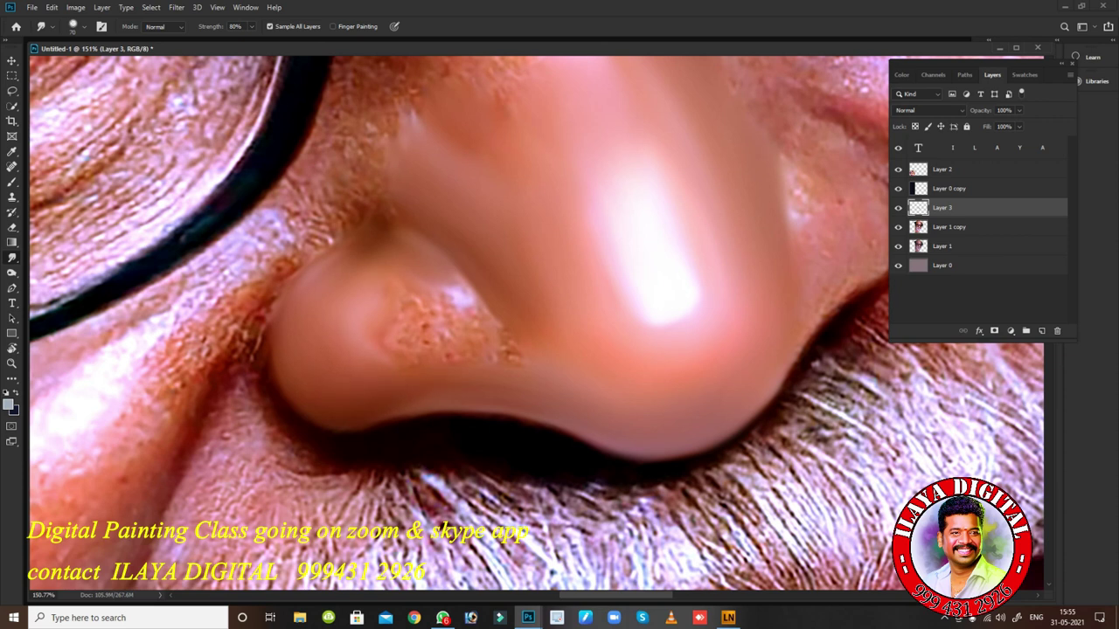
Smooth the small highlight and the remaining pores in the middle of the left nostril wing.
mouse_move(446, 282)
left_mouse_down()
mouse_move(473, 316)
mouse_move(456, 298)
left_mouse_up()
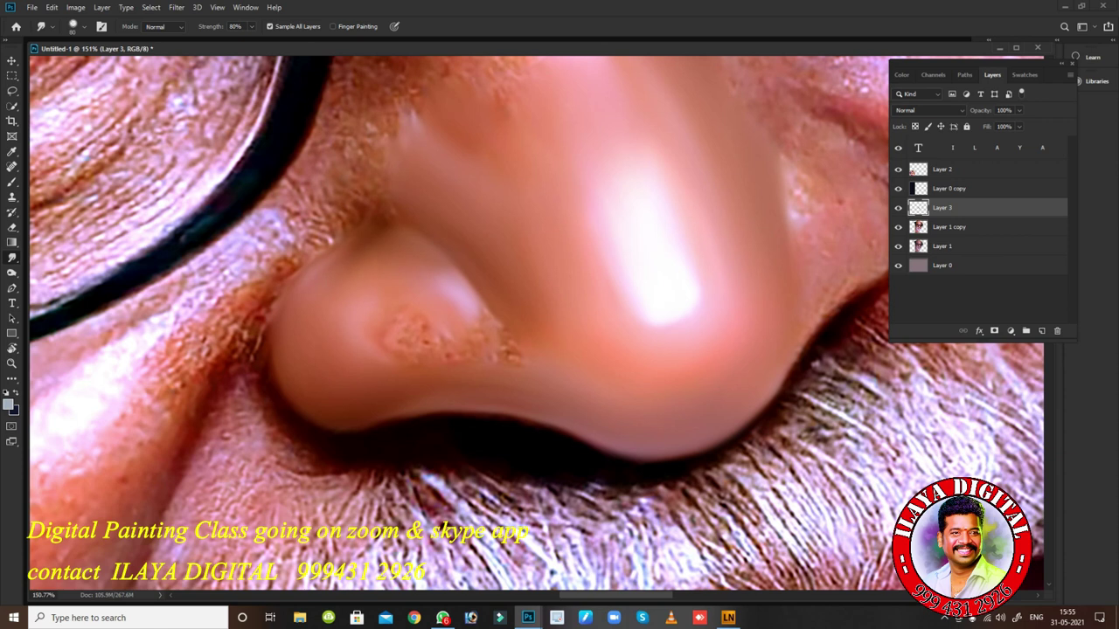
left_click_drag(450, 284, 477, 321)
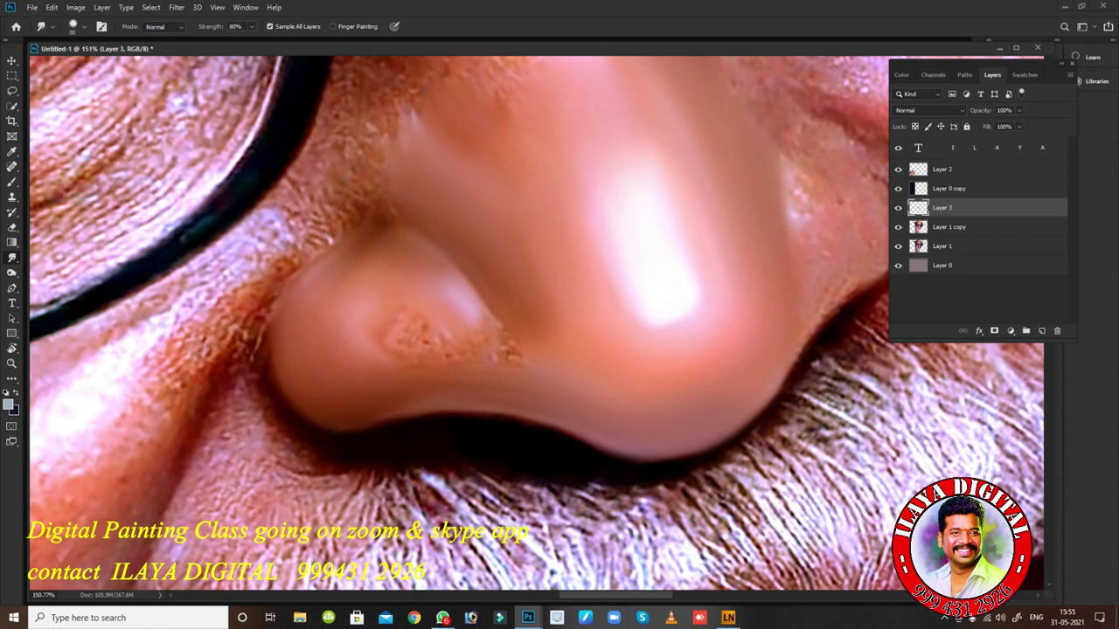
left_click_drag(397, 320, 427, 342)
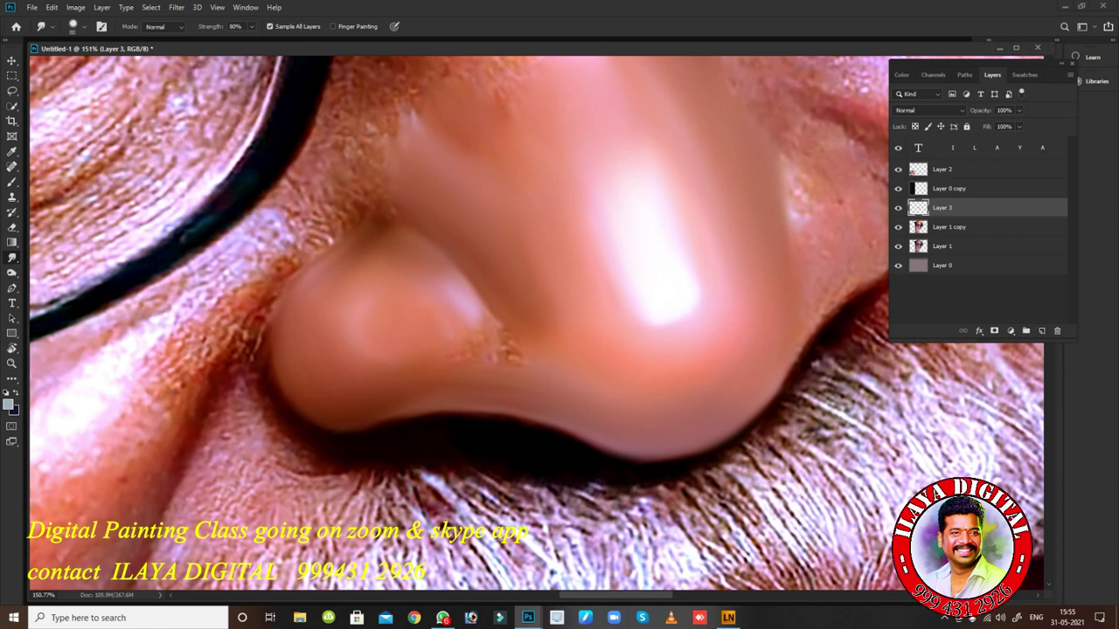
Blend the crease between the left nostril wing and the nose tip with a smaller brush of about 45 px.
key("bracketleft")
key("bracketleft")
mouse_move(474, 306)
left_mouse_down()
mouse_move(500, 331)
mouse_move(479, 347)
left_mouse_up()
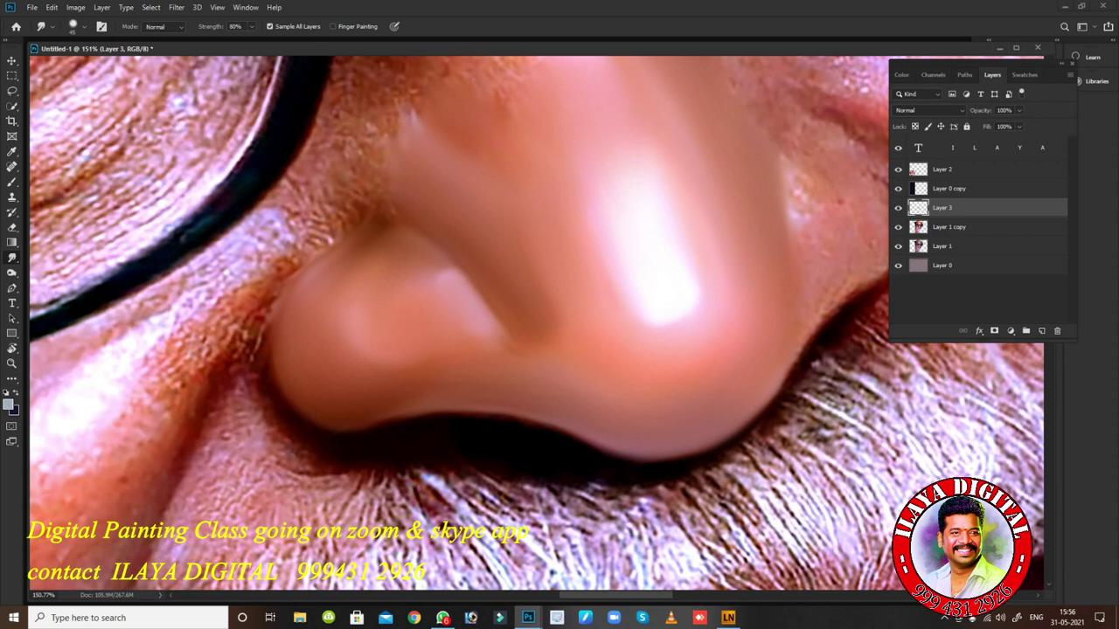
Touch up the crease beside the left nostril wing and smudge the skin smooth at the very top of the nose bridge.
left_click_drag(482, 322, 492, 343)
scroll(769, 306, "down", 10)
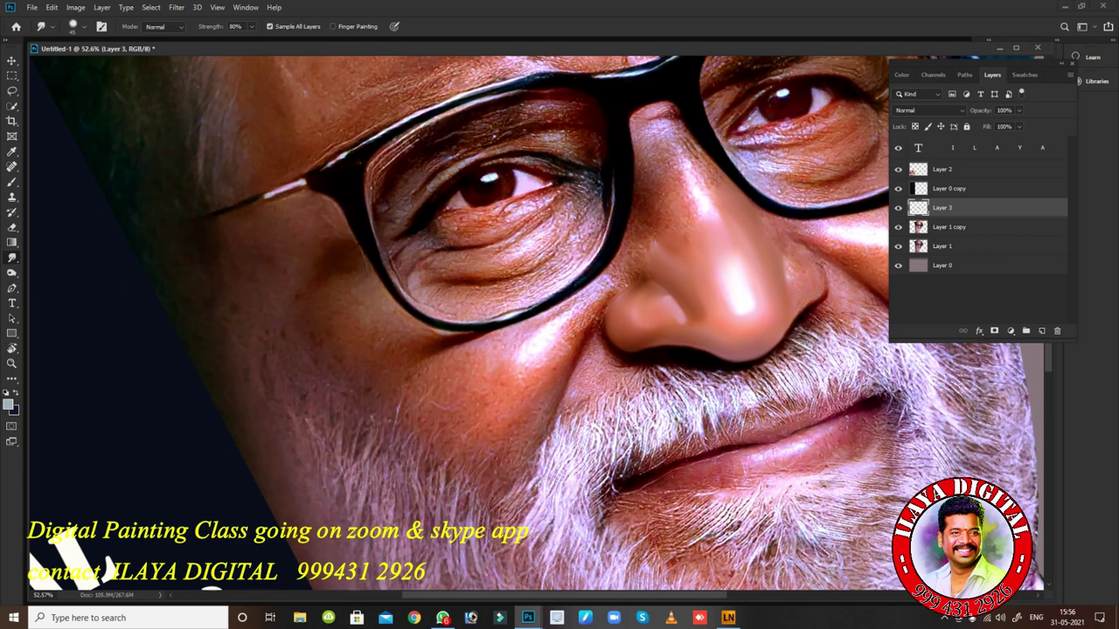
left_click_drag(682, 262, 485, 360)
scroll(682, 367, "up", 5)
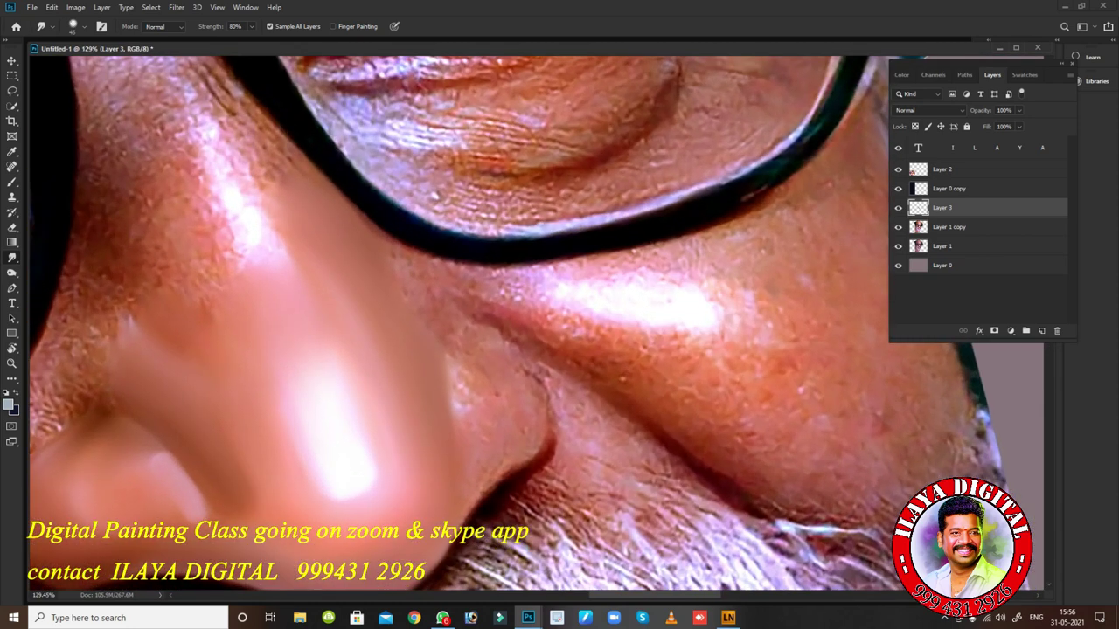
scroll(454, 341, "down", 4)
scroll(454, 341, "up", 4)
left_click_drag(472, 337, 700, 444)
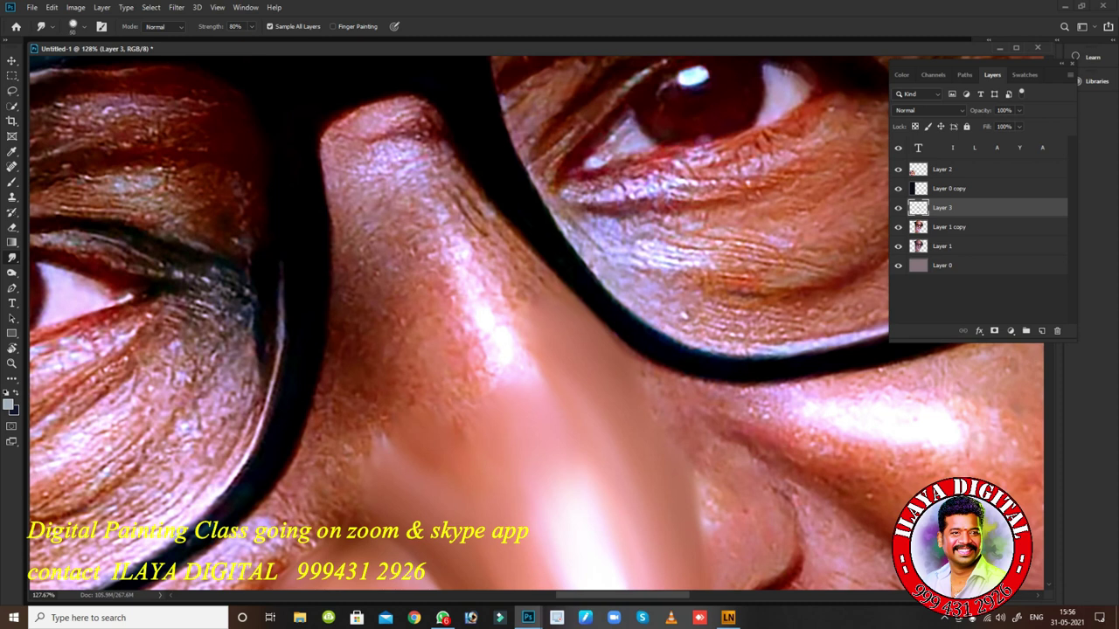
mouse_move(384, 114)
left_mouse_down()
mouse_move(348, 120)
mouse_move(404, 109)
mouse_move(421, 113)
mouse_move(382, 141)
mouse_move(419, 134)
mouse_move(374, 142)
left_mouse_up()
key("bracketleft")
key("bracketright")
mouse_move(418, 109)
left_mouse_down()
mouse_move(427, 120)
mouse_move(409, 106)
mouse_move(414, 120)
mouse_move(425, 118)
left_mouse_up()
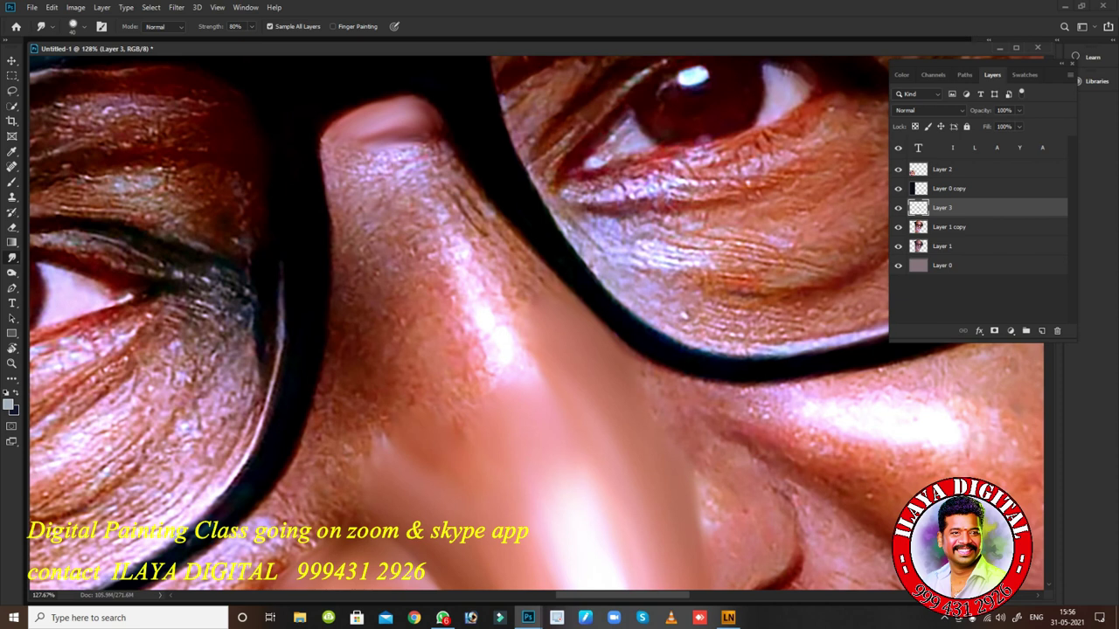
mouse_move(390, 154)
left_mouse_down()
mouse_move(370, 161)
mouse_move(402, 161)
left_mouse_up()
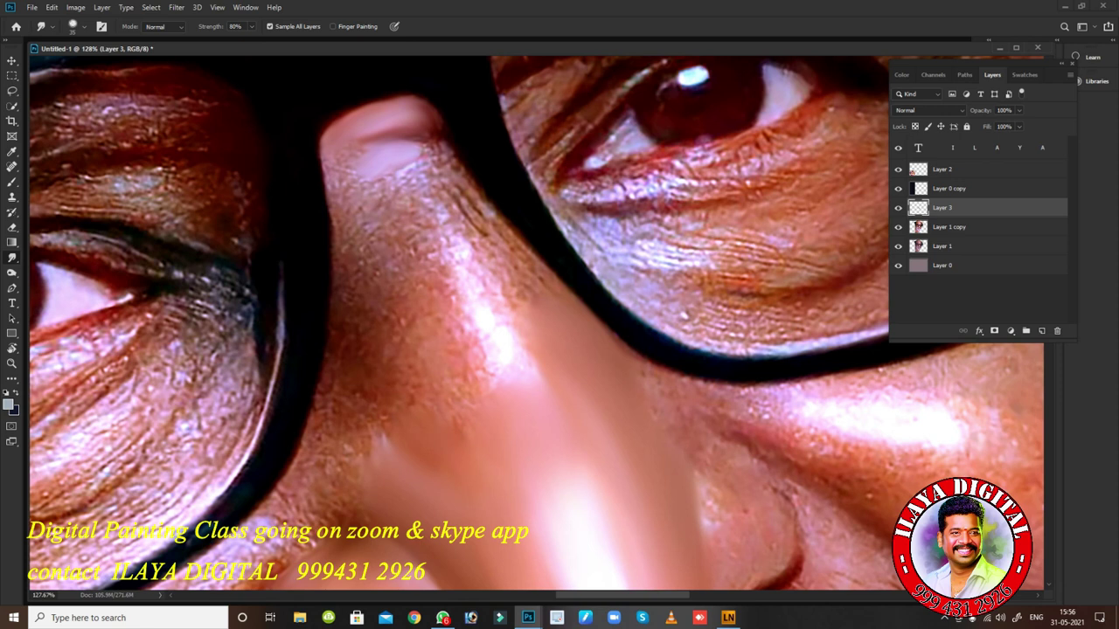
Smudge the lined skin on the right side of the nose bridge along the glasses rim with a brush of about 45 to 70 px.
left_click_drag(444, 218, 428, 173)
left_click_drag(475, 206, 496, 236)
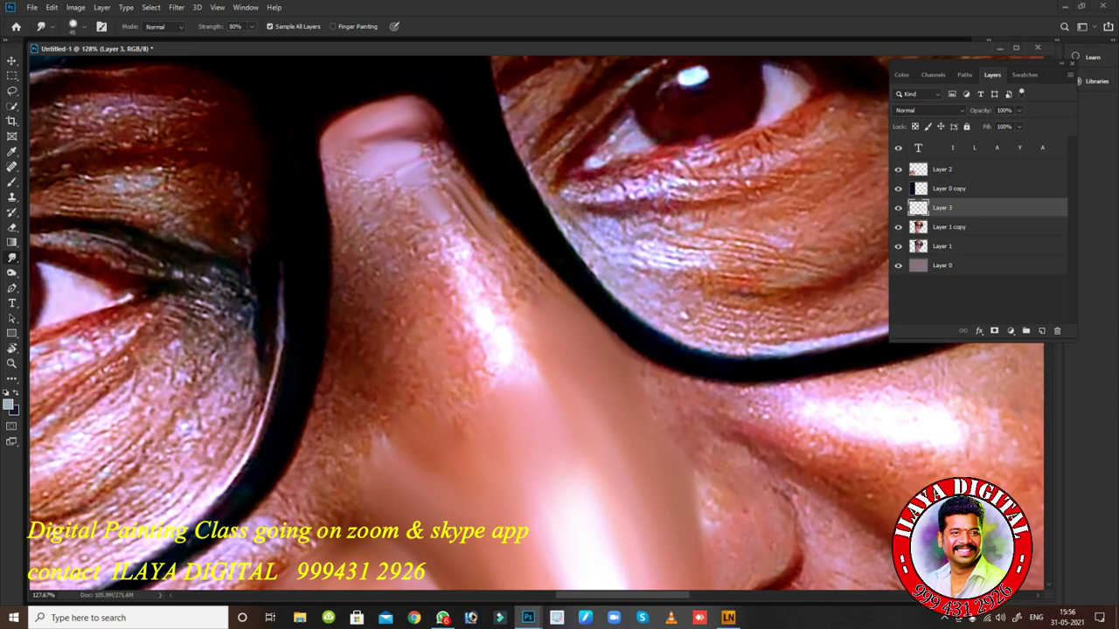
left_click_drag(477, 194, 517, 293)
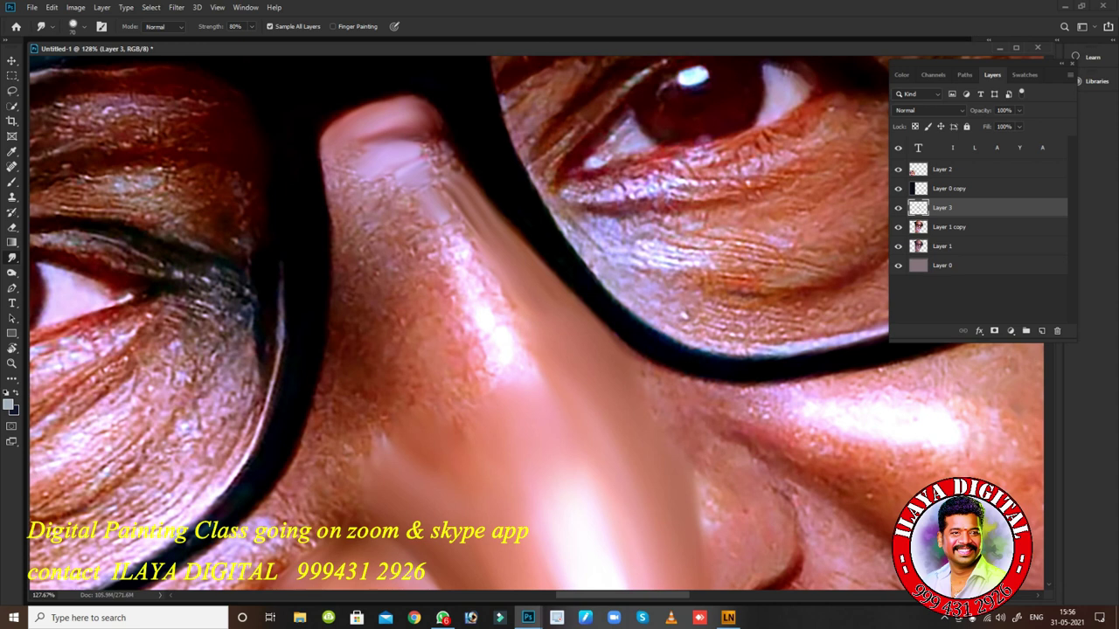
left_click_drag(496, 278, 502, 295)
Smooth the textured left flank of the upper nose bridge with an enlarged smudge brush, following the slope downward.
left_click_drag(402, 320, 412, 402)
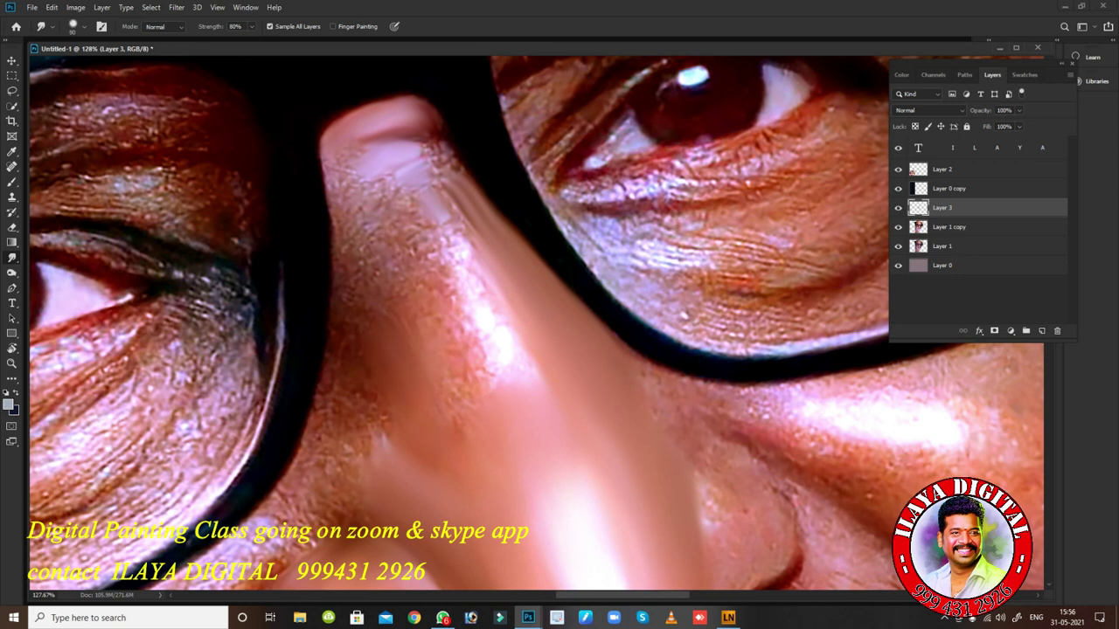
key("bracketright")
key("bracketright")
left_click_drag(362, 249, 374, 292)
left_click_drag(367, 220, 376, 267)
mouse_move(391, 216)
left_mouse_down()
mouse_move(415, 269)
mouse_move(439, 258)
mouse_move(474, 342)
left_mouse_up()
Blend the skin beside and below the nose-bridge highlight into the lower bridge with a brush of about 100 px.
key("bracketright")
key("bracketright")
left_click_drag(458, 306, 487, 366)
left_click_drag(471, 324, 488, 362)
left_click_drag(426, 329, 472, 407)
left_click_drag(497, 359, 523, 409)
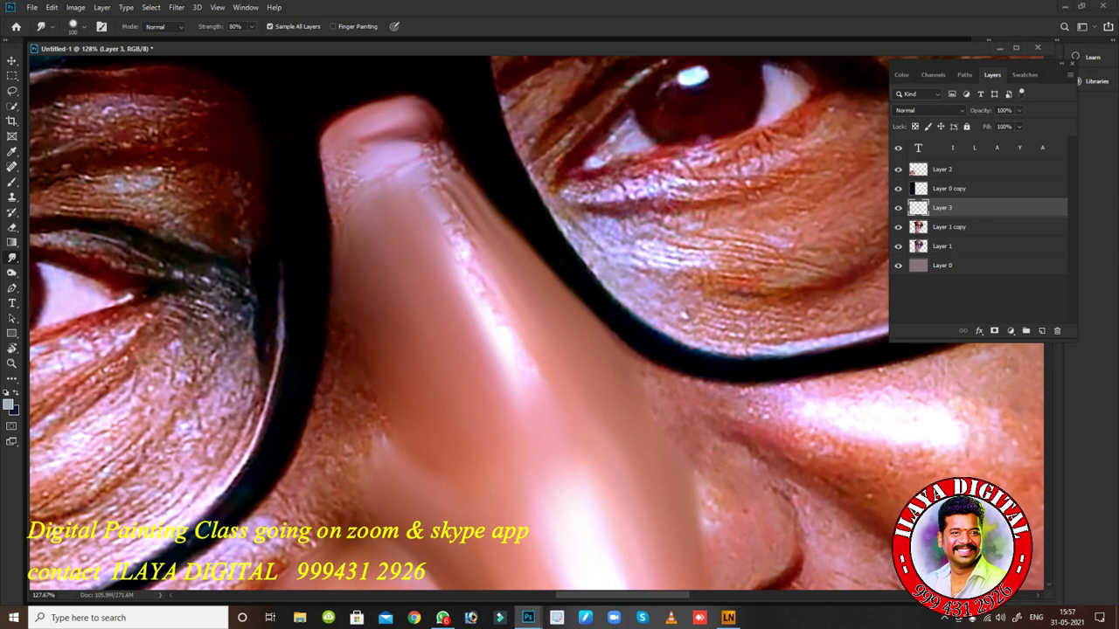
Blend the pale patch below the top of the bridge and its surrounding wrinkles with a brush of about 45 to 60 px.
key("bracketleft")
key("bracketright")
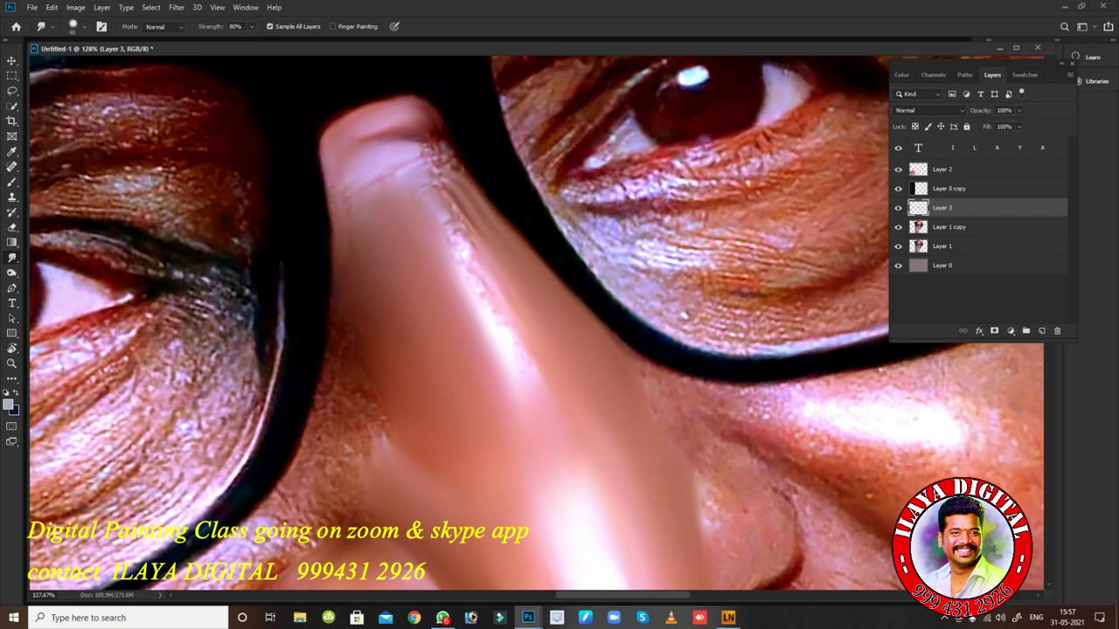
left_click_drag(379, 173, 351, 187)
key("bracketleft")
left_click_drag(431, 140, 442, 152)
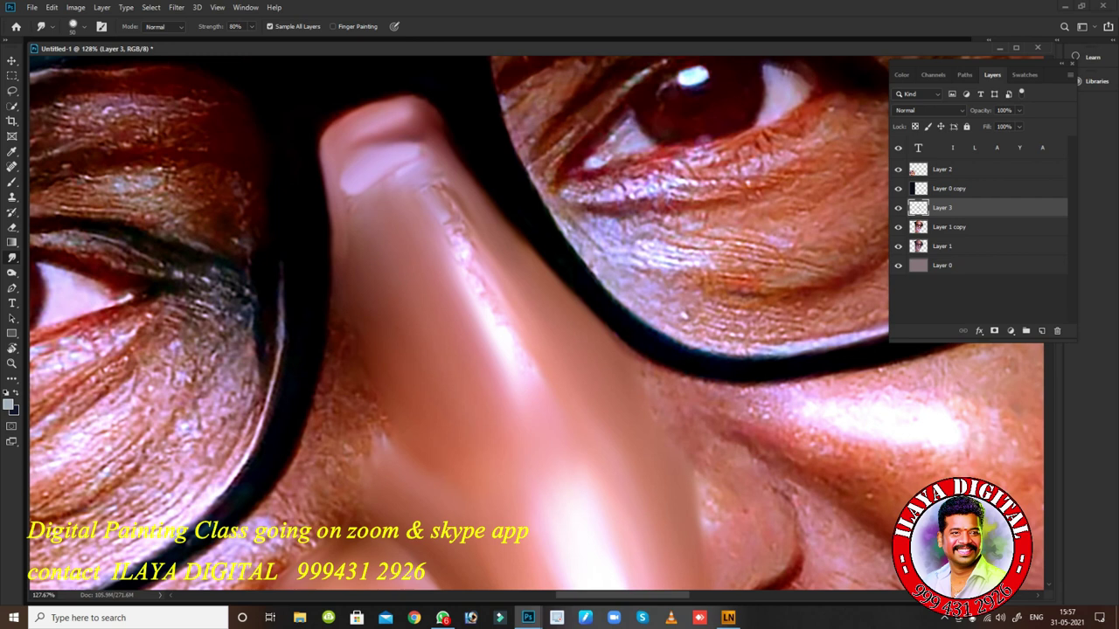
left_click_drag(421, 166, 400, 180)
left_click_drag(455, 200, 461, 210)
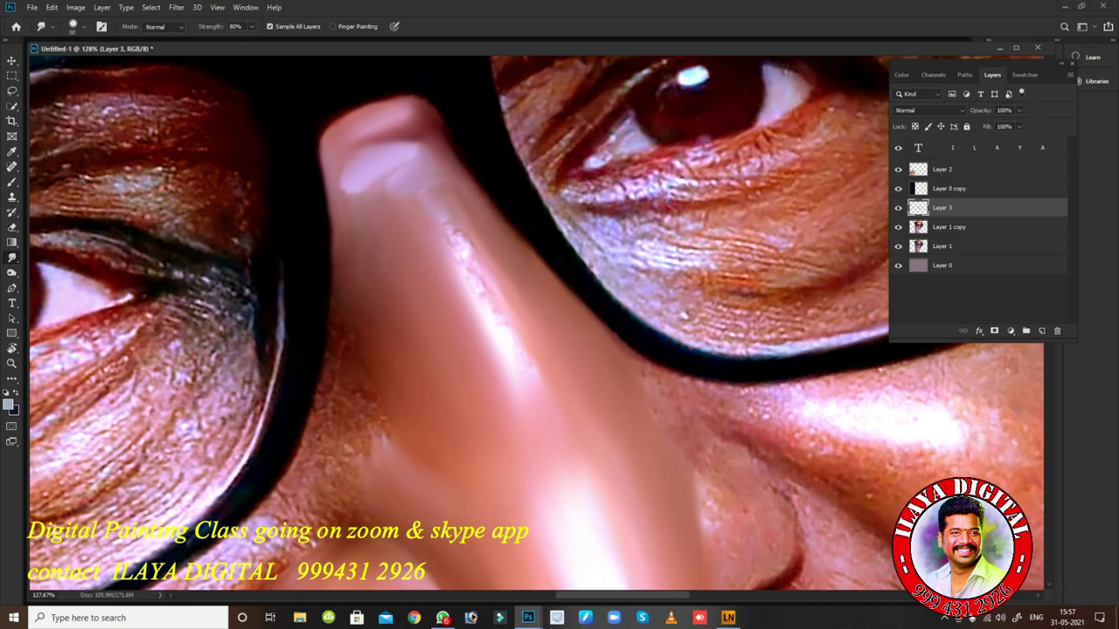
Smudge the long nose-bridge highlight into a clean streak, enlarging the brush from about 60 to 100 px.
left_click_drag(486, 300, 444, 222)
key("]")
left_click_drag(514, 346, 505, 332)
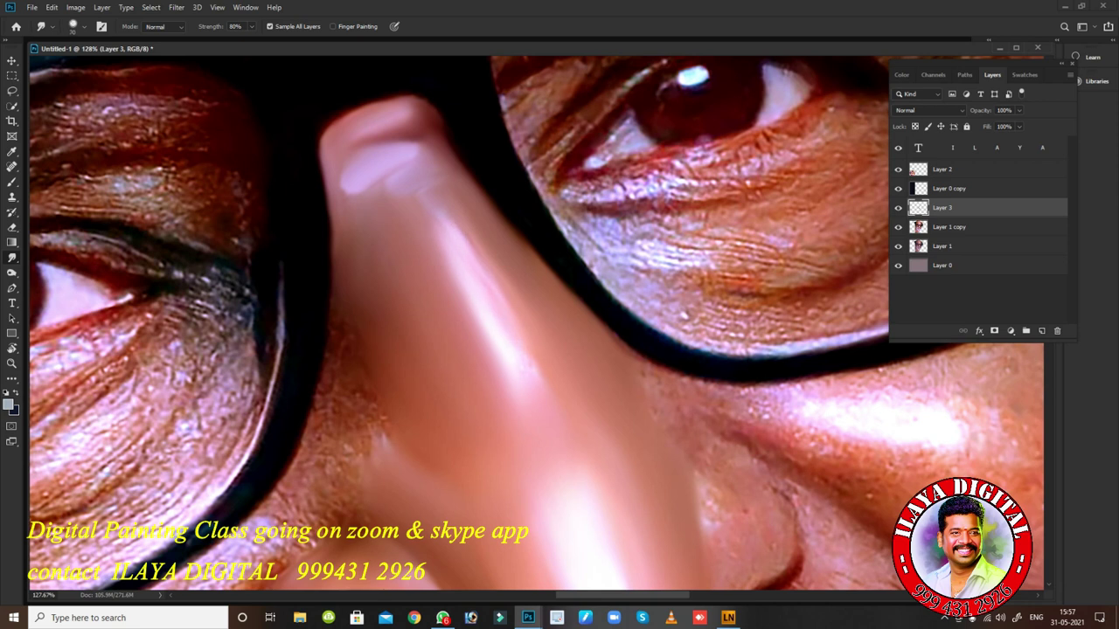
left_click_drag(463, 237, 453, 221)
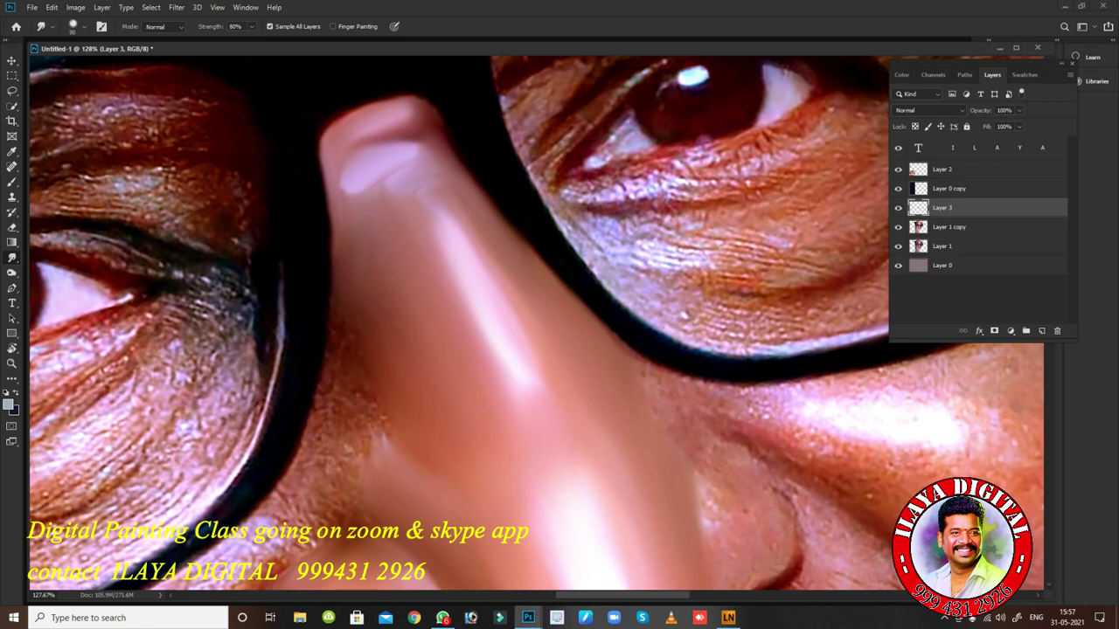
key("]")
mouse_move(503, 397)
left_mouse_down()
mouse_move(495, 383)
mouse_move(538, 401)
left_mouse_up()
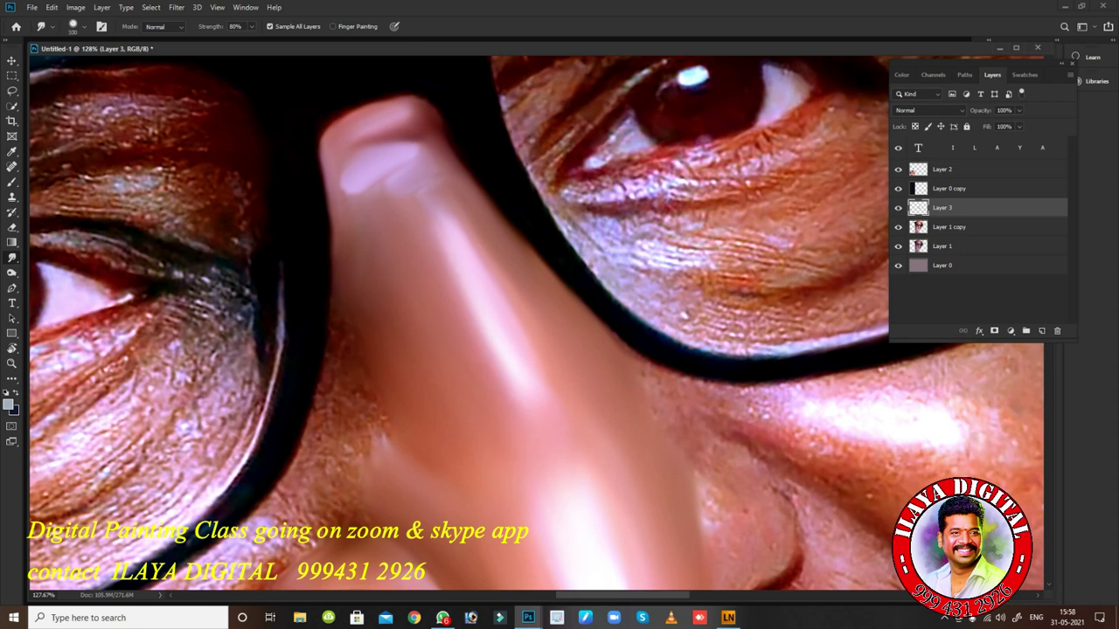
Smooth the left side of the nose between the glasses rim and the left nostril wing with a brush of about 90 to 100 px.
key("bracketleft")
left_click_drag(319, 398, 308, 428)
mouse_move(325, 363)
left_mouse_down()
mouse_move(318, 384)
mouse_move(323, 353)
left_mouse_up()
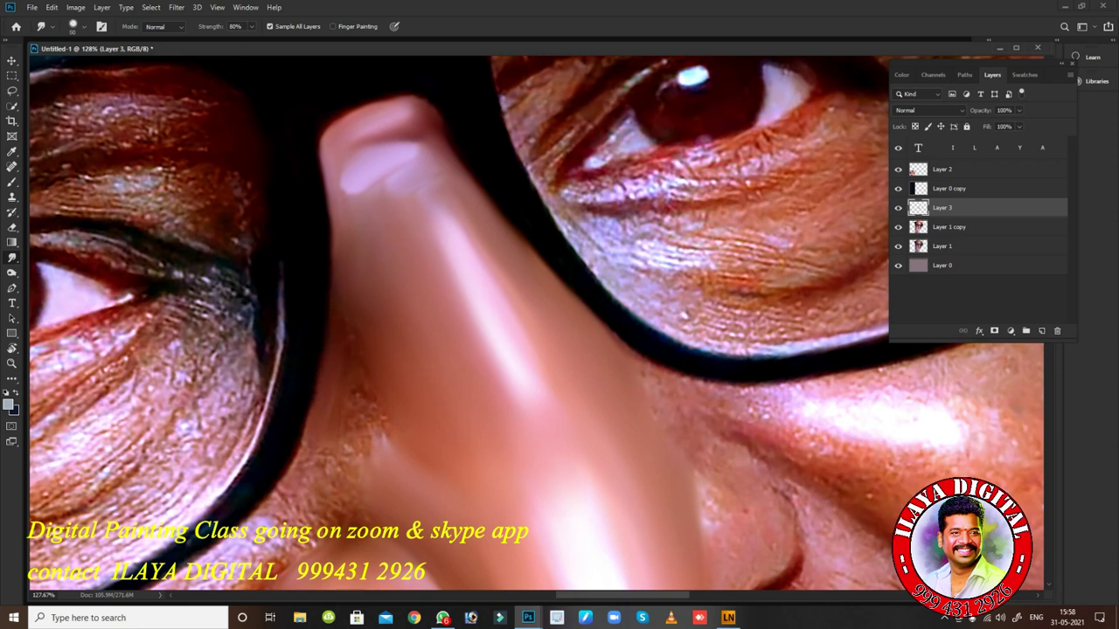
mouse_move(373, 406)
left_mouse_down()
mouse_move(379, 456)
mouse_move(371, 424)
mouse_move(387, 451)
left_mouse_up()
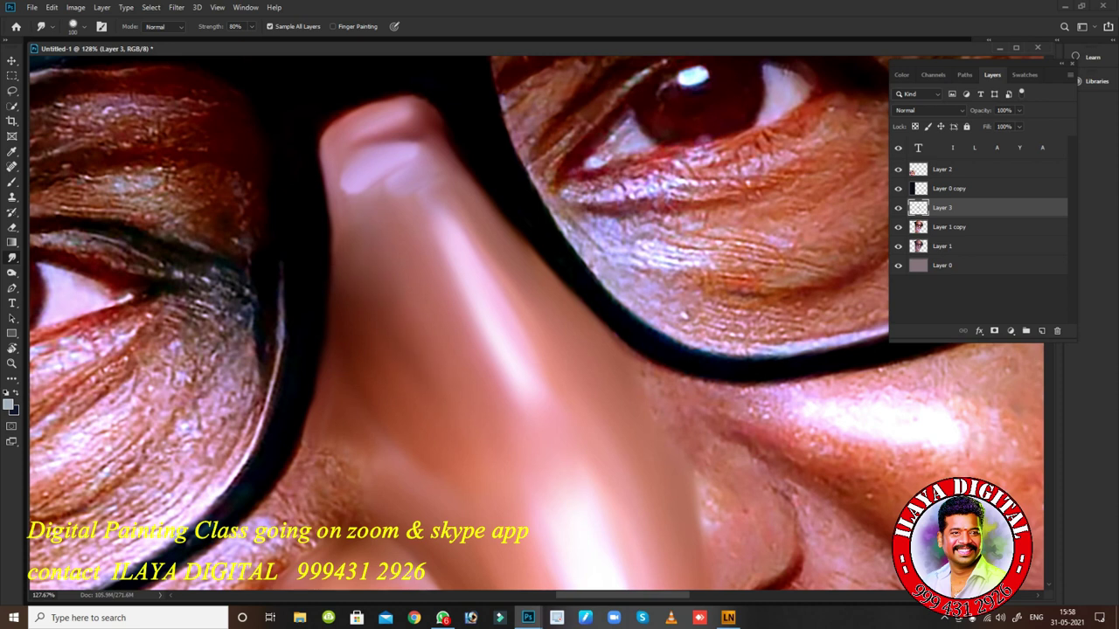
key("Escape")
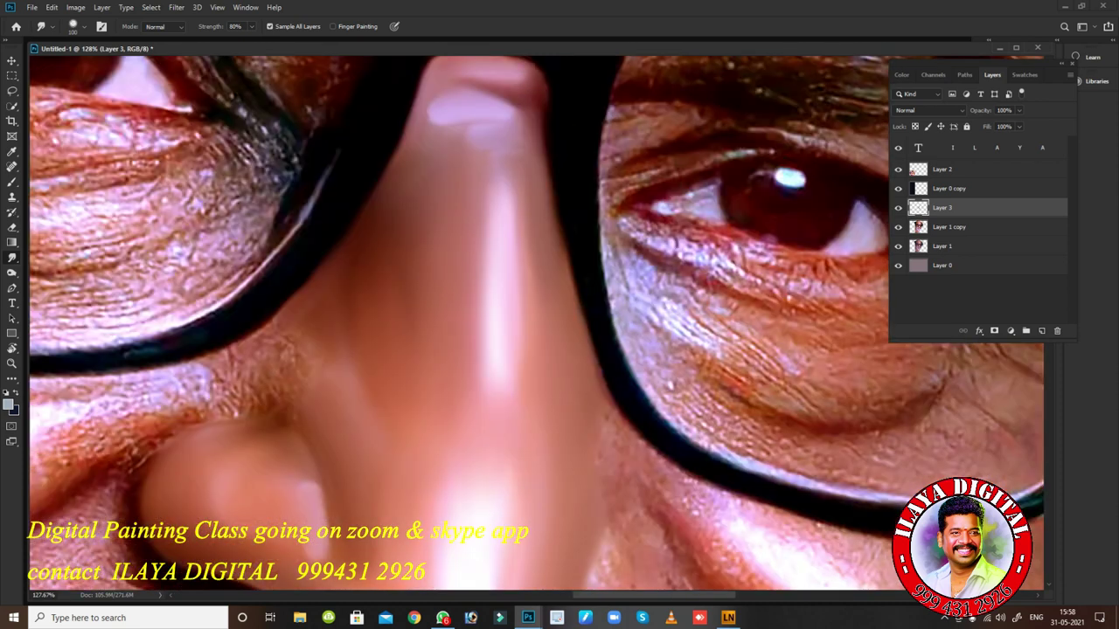
scroll(699, 350, "down", 5)
left_click_drag(603, 367, 494, 236)
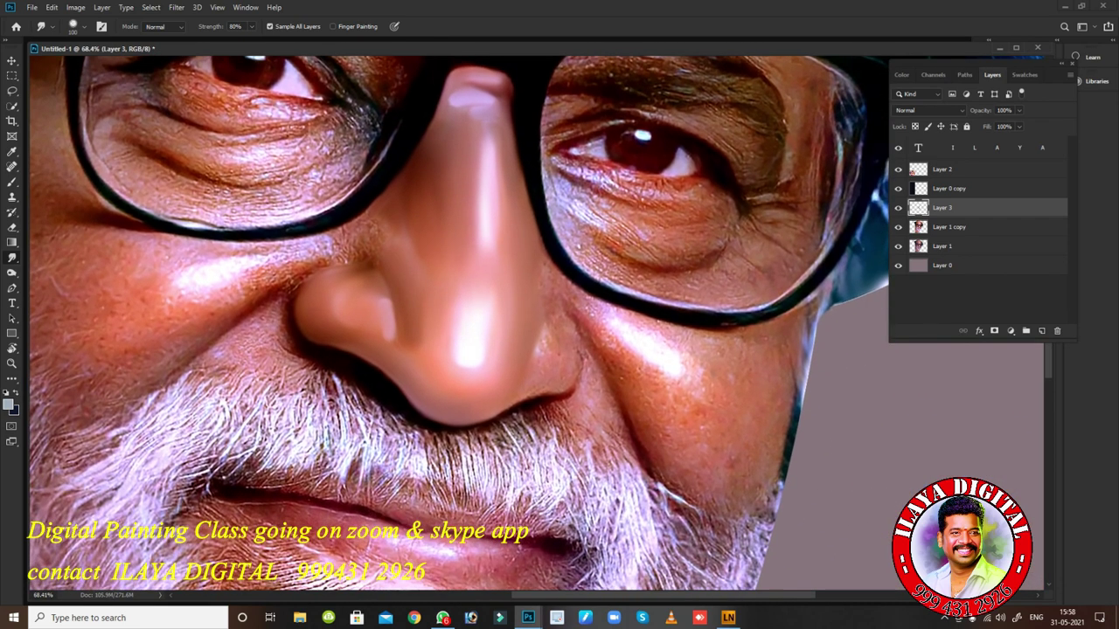
left_click(556, 618)
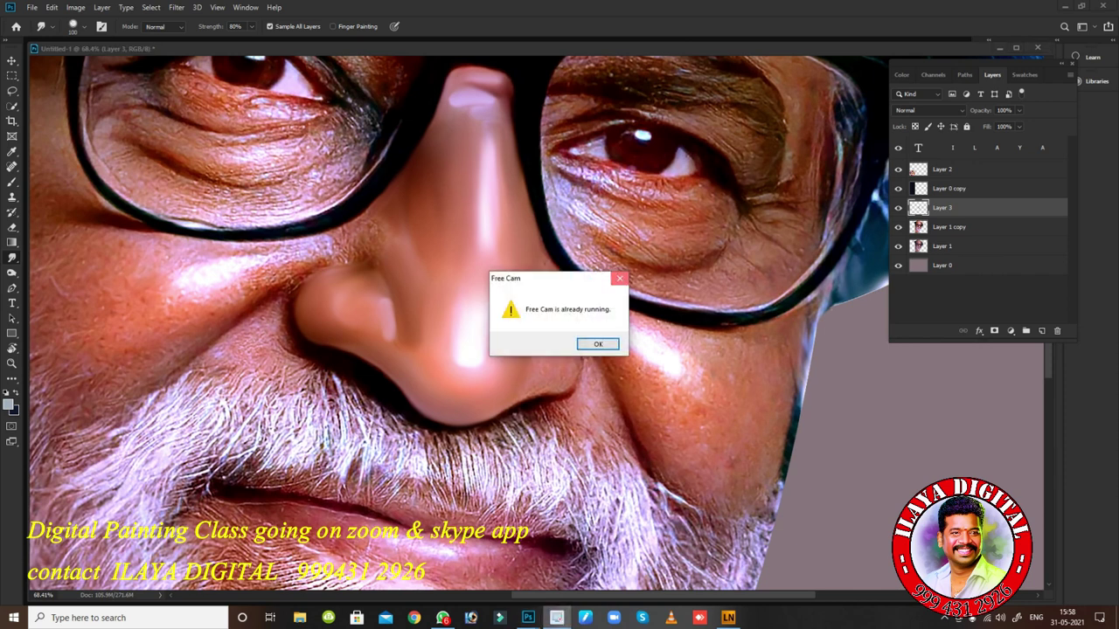
left_click(620, 278)
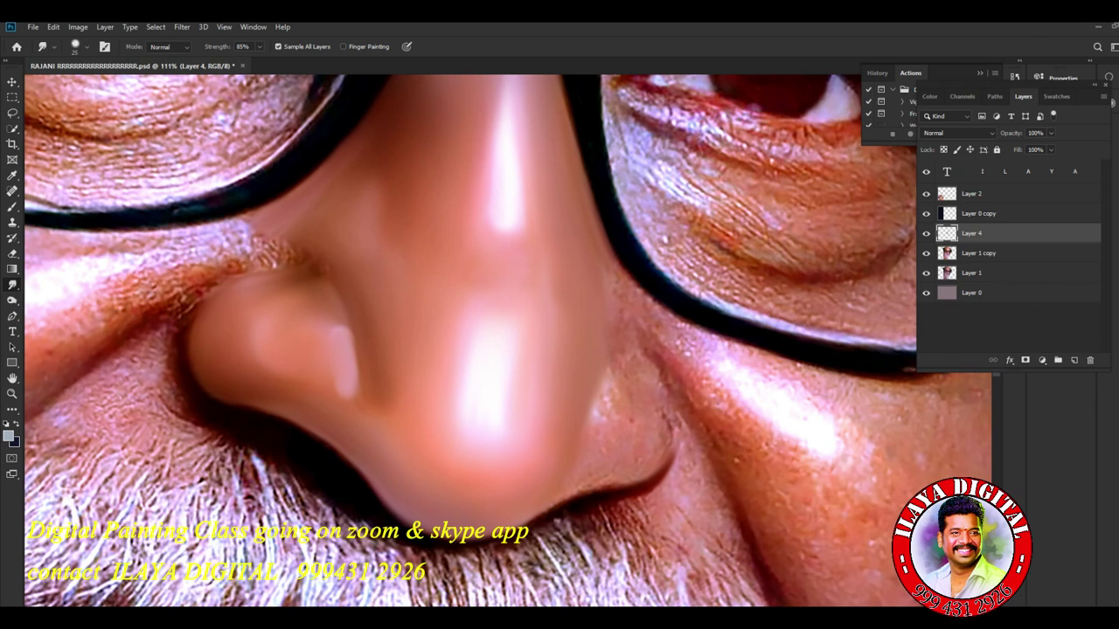
Smudge the dark outer contour of the right nostril wing into a smooth upward curve with a brush of about 20 px.
scroll(616, 458, "up", 7)
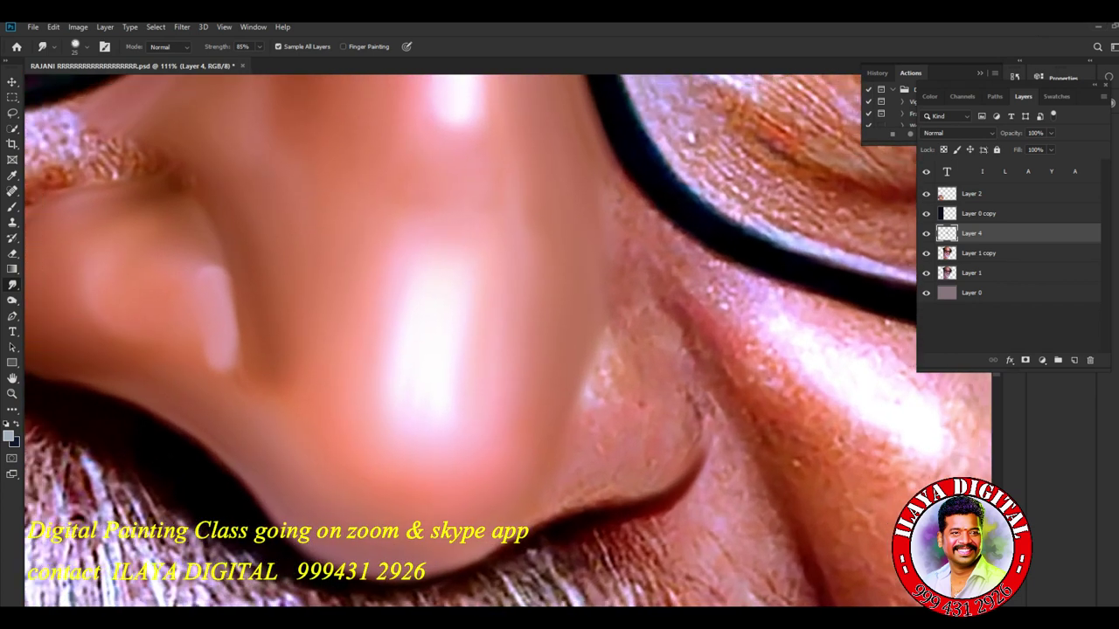
left_click_drag(647, 419, 545, 374)
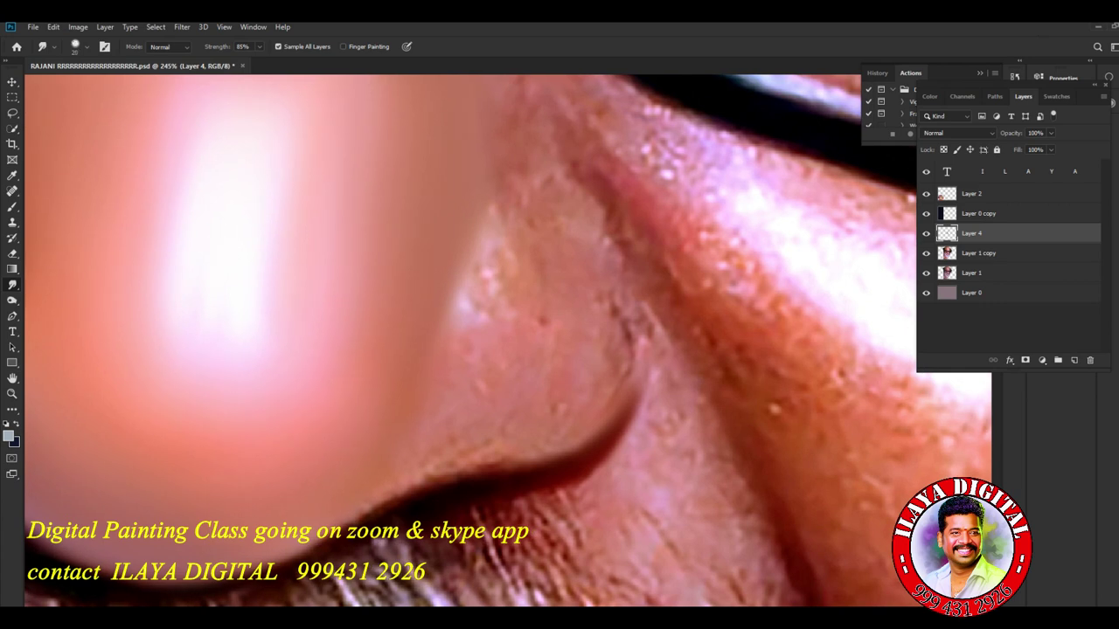
left_click_drag(631, 405, 643, 321)
mouse_move(644, 381)
left_mouse_down()
mouse_move(639, 325)
mouse_move(621, 299)
left_mouse_up()
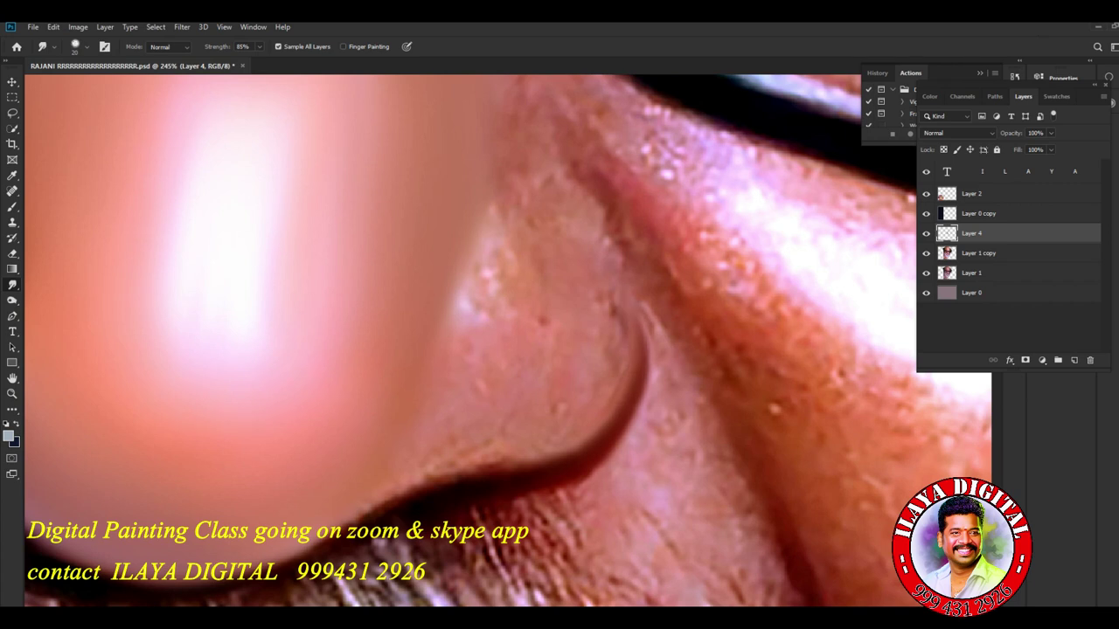
scroll(686, 455, "down", 4)
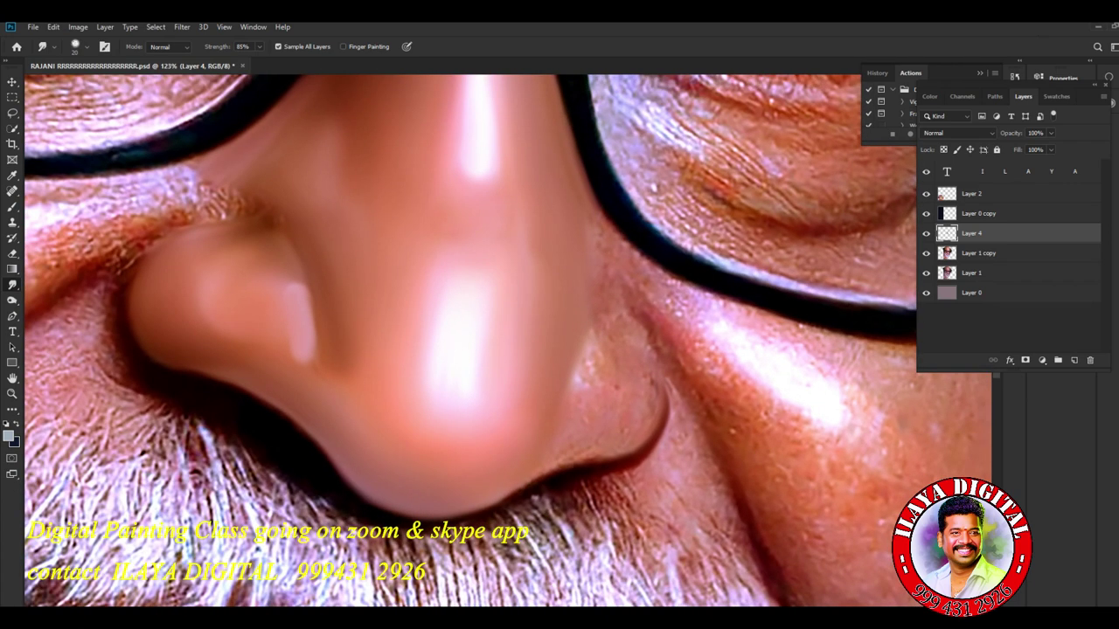
Smooth the fold between the nose and the right cheek, from its upper end downward, with a brush of about 30 px.
scroll(643, 411, "up", 5)
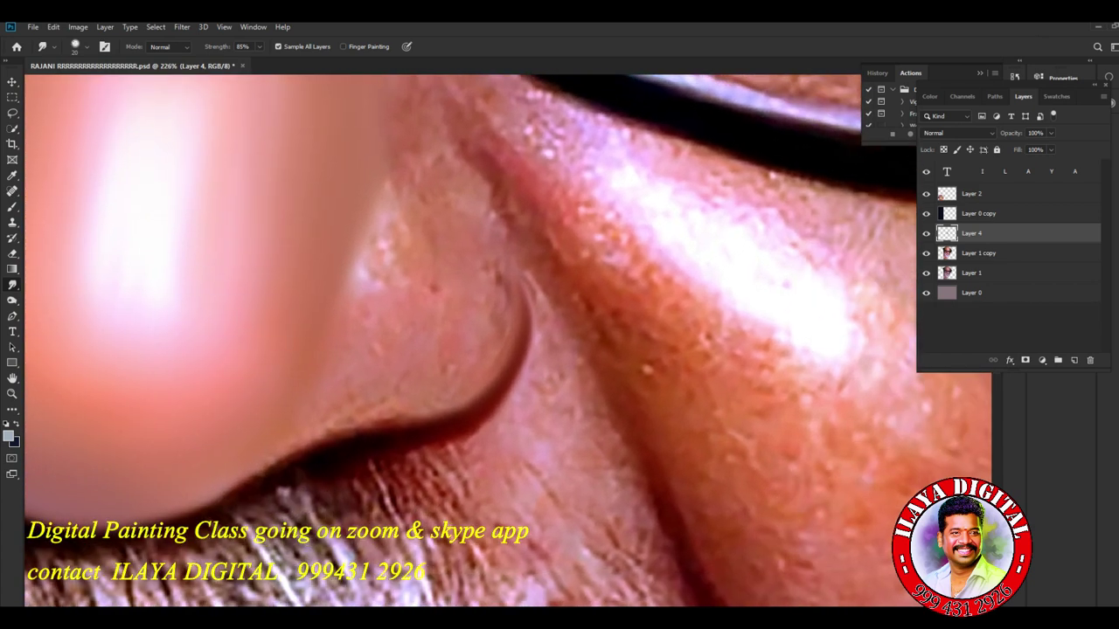
scroll(524, 332, "down", 3)
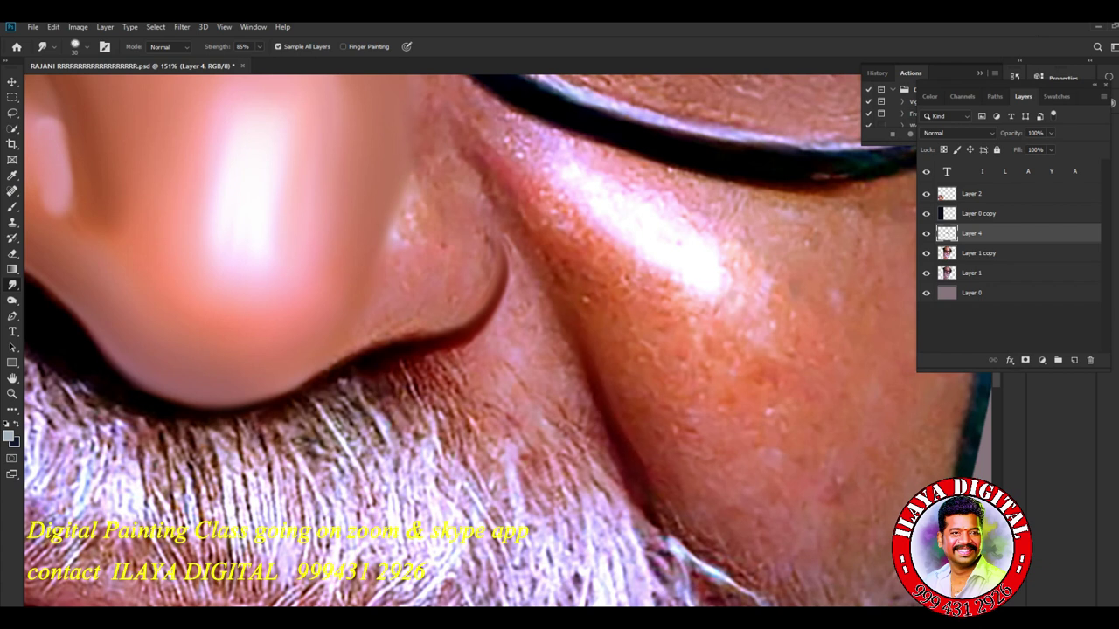
left_click_drag(476, 157, 481, 186)
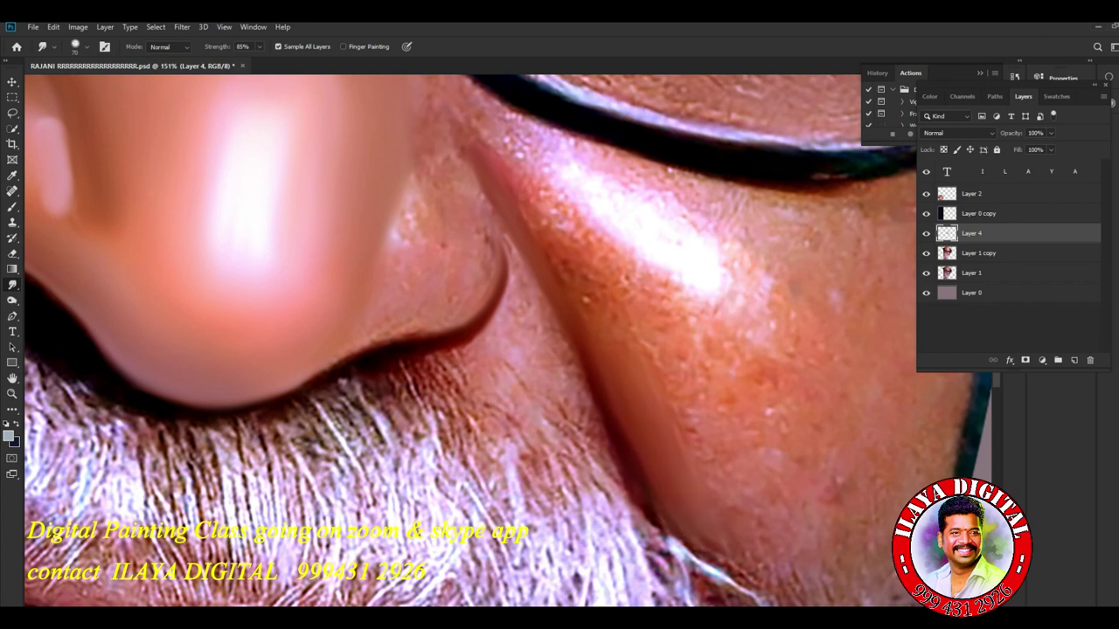
Smudge the lower right cheek down to the moustache edge smooth with a large brush of about 200 px.
key("bracketright")
key("bracketright")
key("bracketright")
mouse_move(727, 360)
left_mouse_down()
mouse_move(727, 437)
mouse_move(769, 490)
mouse_move(800, 502)
mouse_move(743, 541)
mouse_move(804, 533)
left_mouse_up()
mouse_move(797, 372)
left_mouse_down()
mouse_move(771, 354)
mouse_move(773, 337)
left_mouse_up()
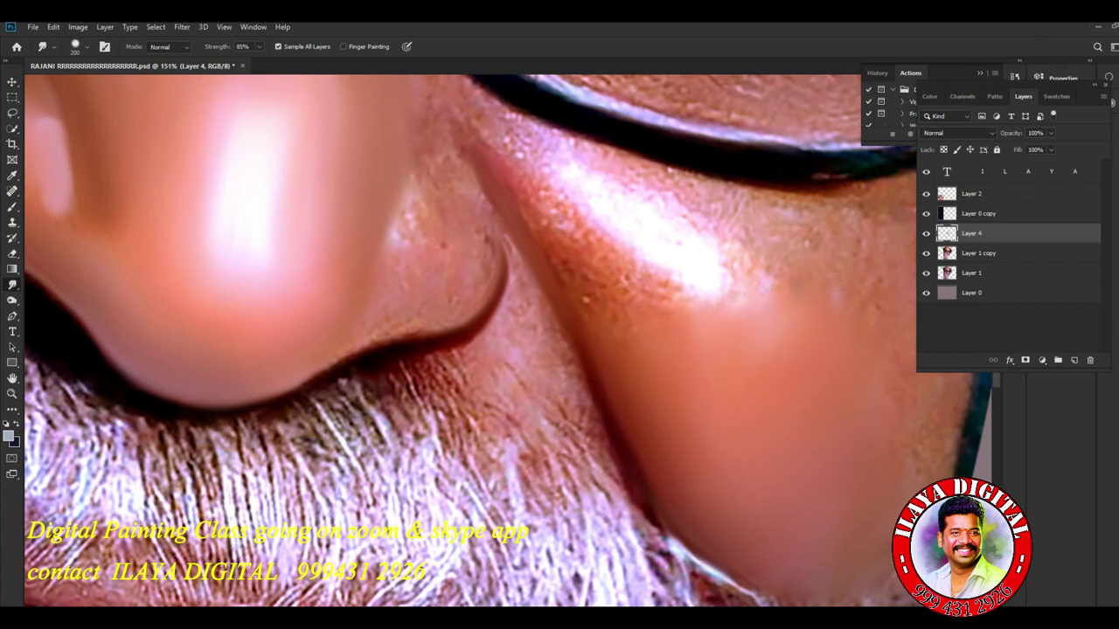
mouse_move(752, 507)
left_mouse_down()
mouse_move(729, 538)
mouse_move(756, 546)
left_mouse_up()
Blend the upper inner edge of the right cheek and the lower border of its highlight with a reduced brush of about 45 to 90 px.
key("bracketleft")
key("bracketleft")
key("bracketleft")
key("bracketleft")
mouse_move(554, 226)
left_mouse_down()
mouse_move(589, 299)
mouse_move(576, 261)
left_mouse_up()
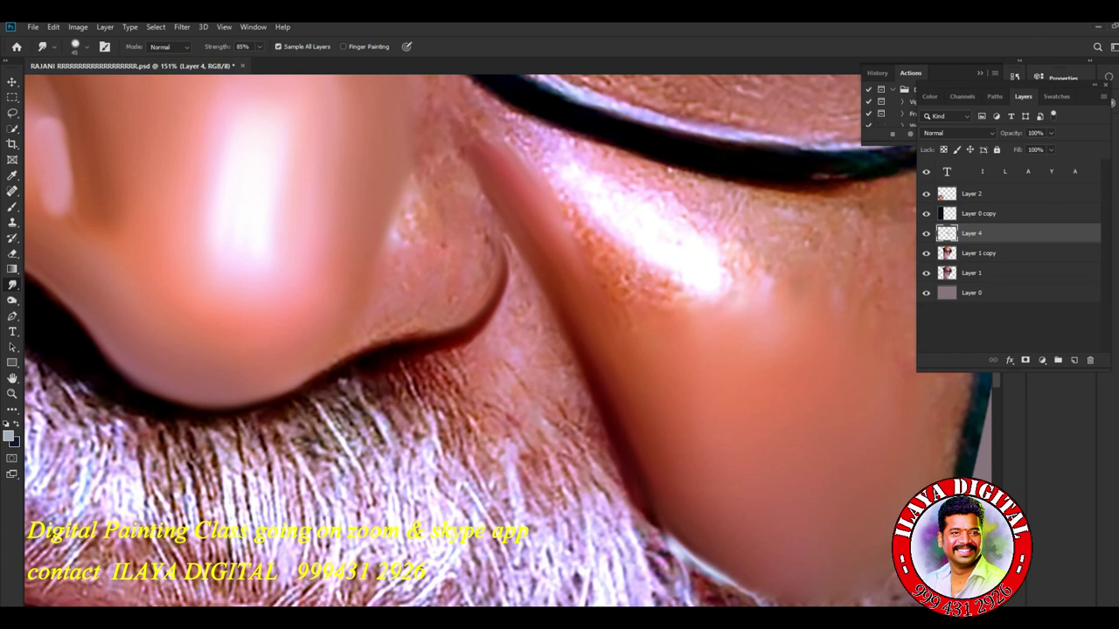
mouse_move(550, 182)
left_mouse_down()
mouse_move(615, 251)
mouse_move(679, 296)
mouse_move(718, 301)
mouse_move(686, 306)
left_mouse_up()
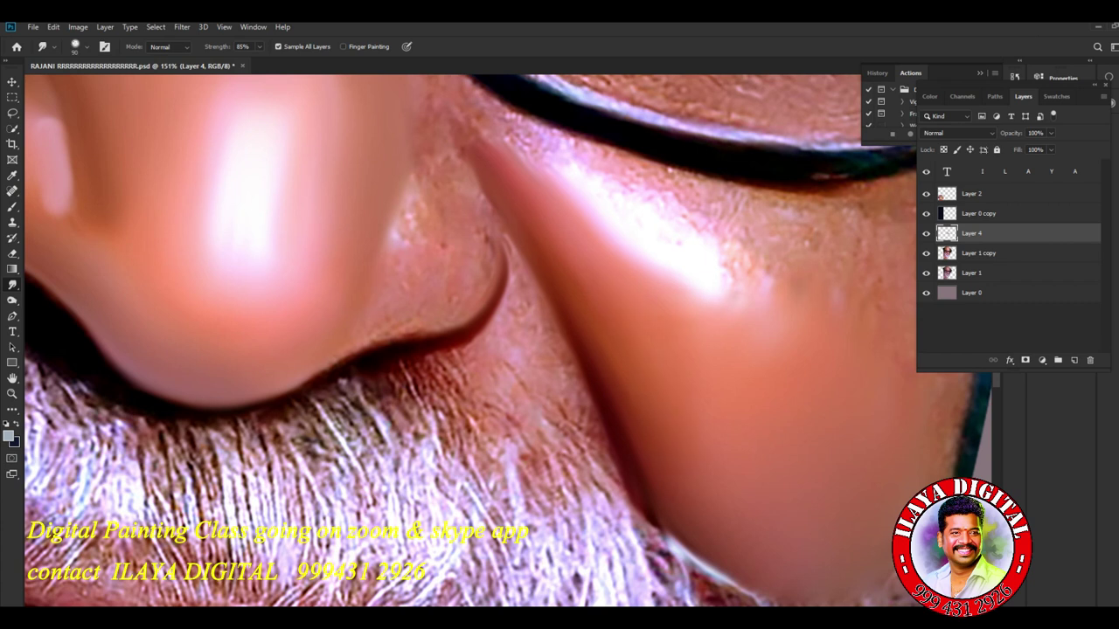
Smooth the small highlight and crease where the right nostril wing meets the nose tip.
left_click_drag(412, 213, 416, 228)
scroll(531, 367, "down", 4)
left_click_drag(531, 367, 592, 490)
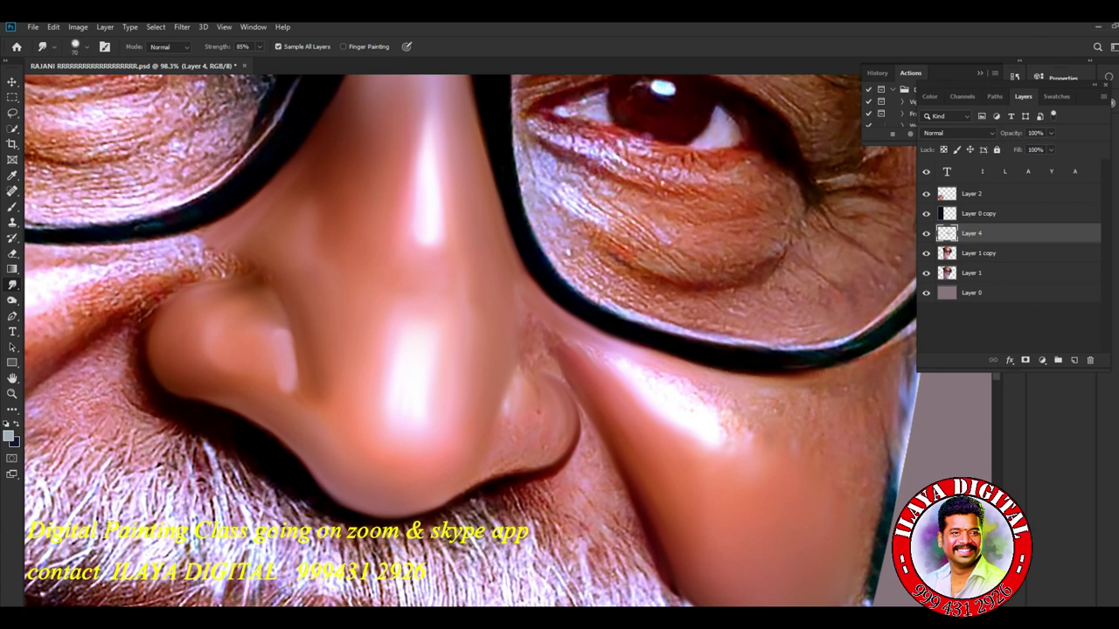
Even out the right cheek skin beneath the glasses with a very large smudge brush of about 300 px.
key("bracketright")
key("bracketright")
key("bracketright")
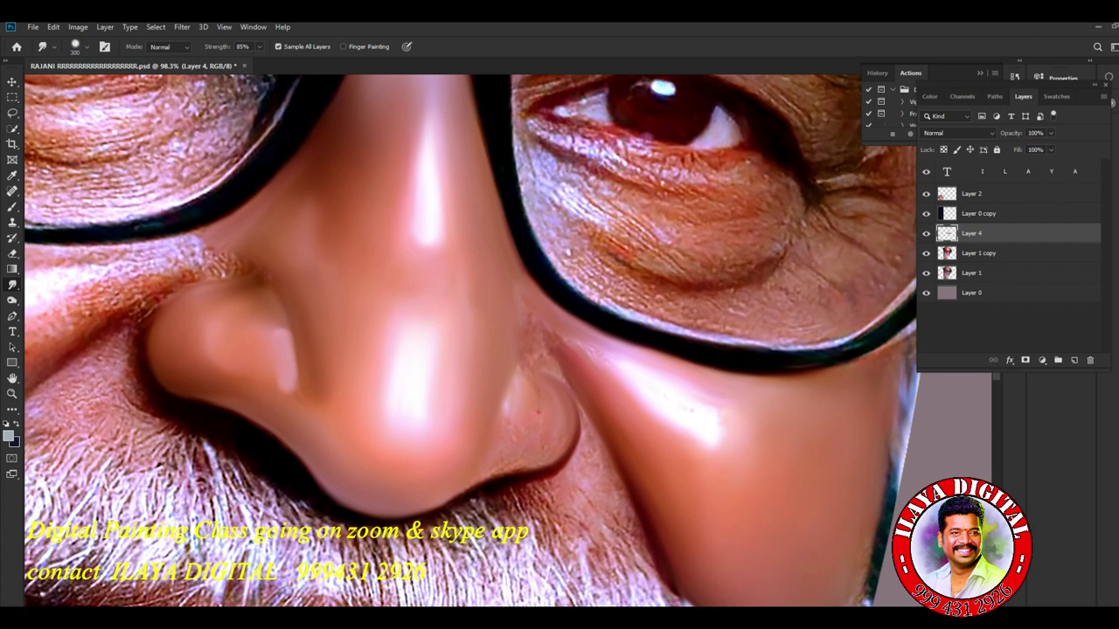
Smudge away the pores across the right nostril wing with a smaller brush of about 50 to 60 px.
key("bracketleft")
key("bracketleft")
key("bracketleft")
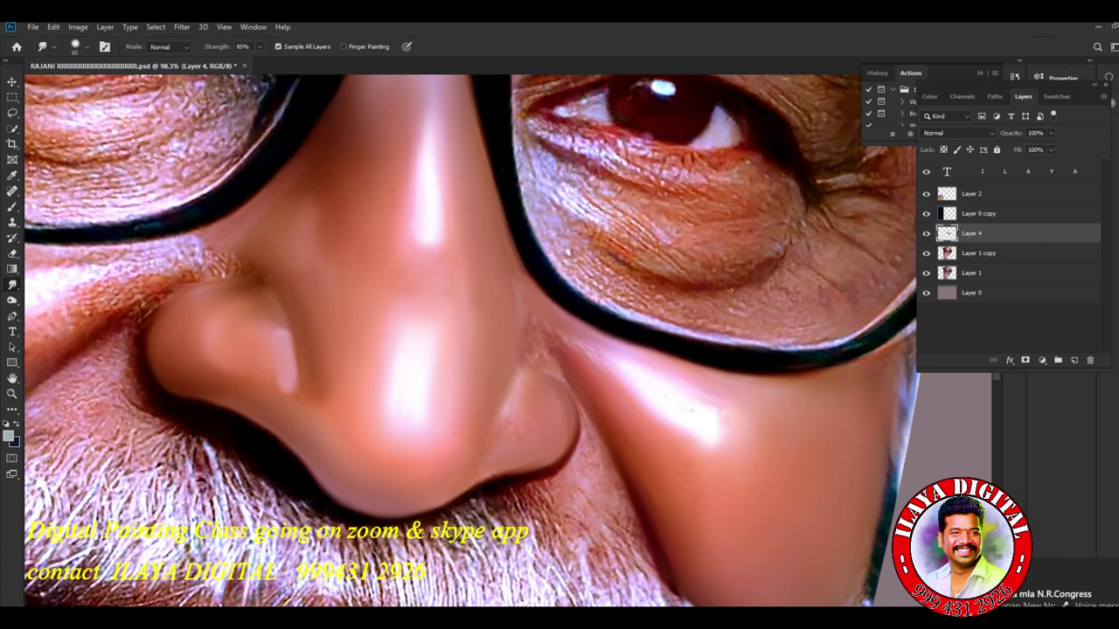
scroll(664, 406, "up", 3)
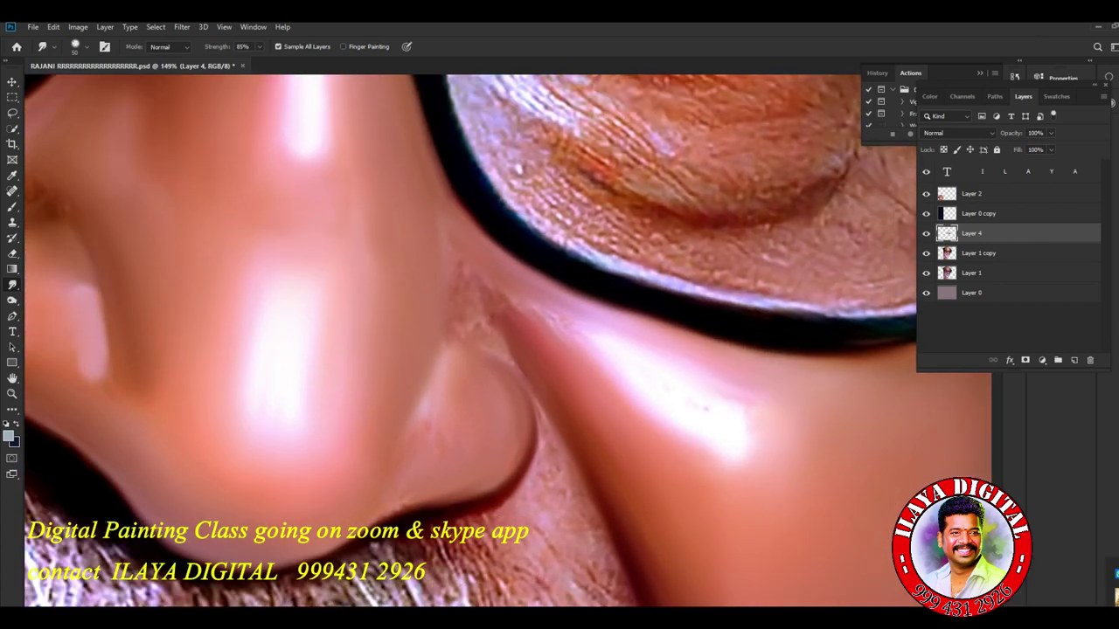
Smudge the remaining texture off the right nostril wing and its lower edge, drawing its small highlight into a clean streak.
key("r")
left_click_drag(664, 406, 728, 198)
scroll(676, 345, "up", 2)
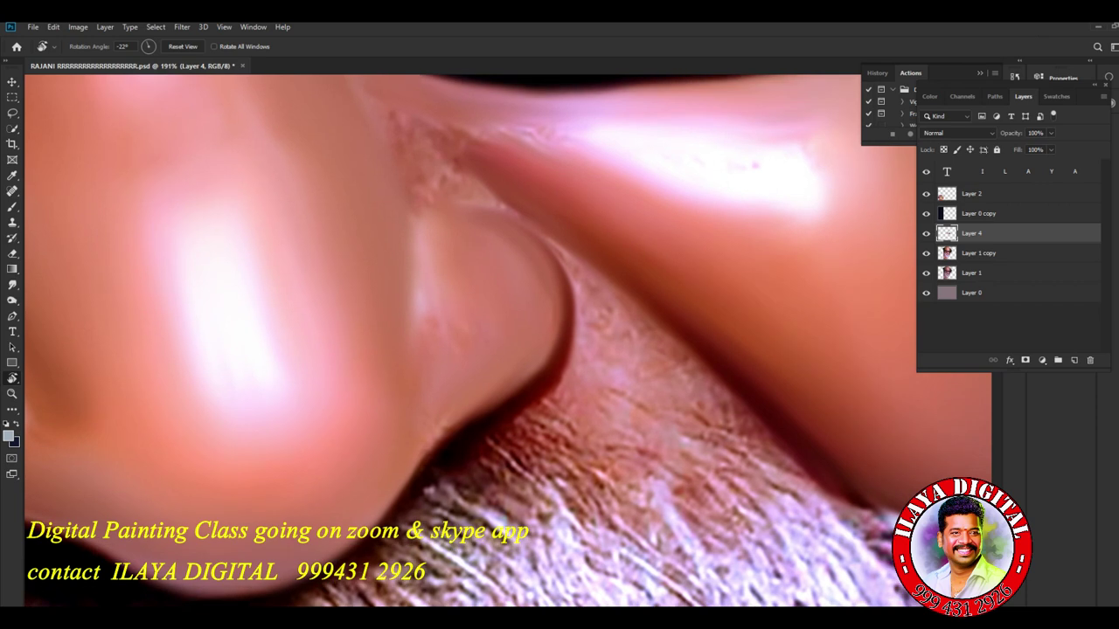
key("b")
key("n")
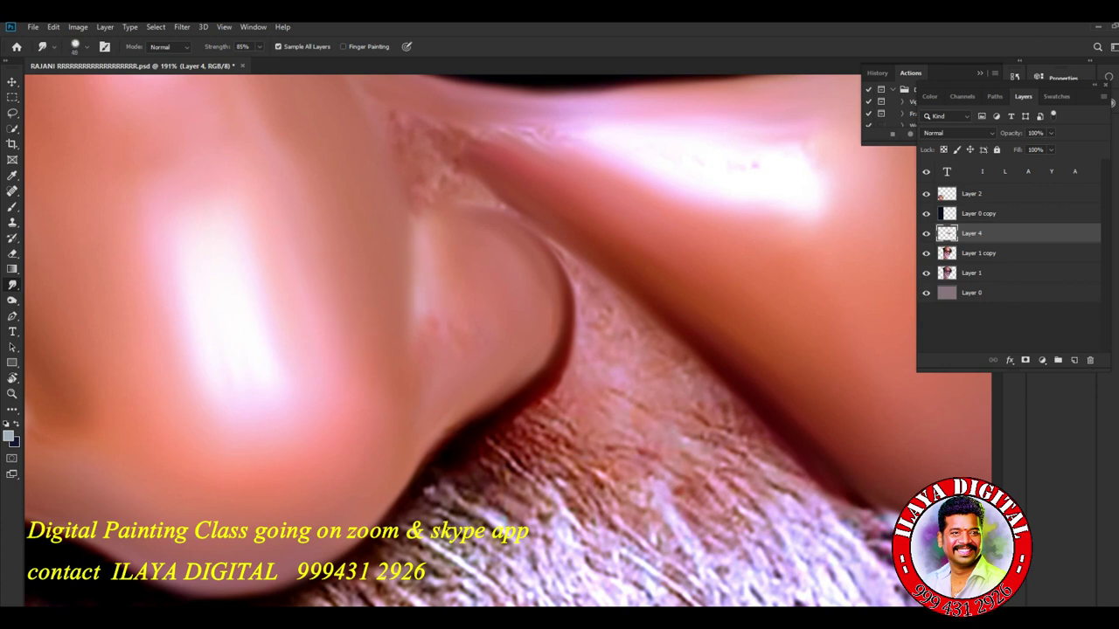
mouse_move(426, 278)
left_mouse_down()
mouse_move(430, 327)
mouse_move(416, 313)
left_mouse_up()
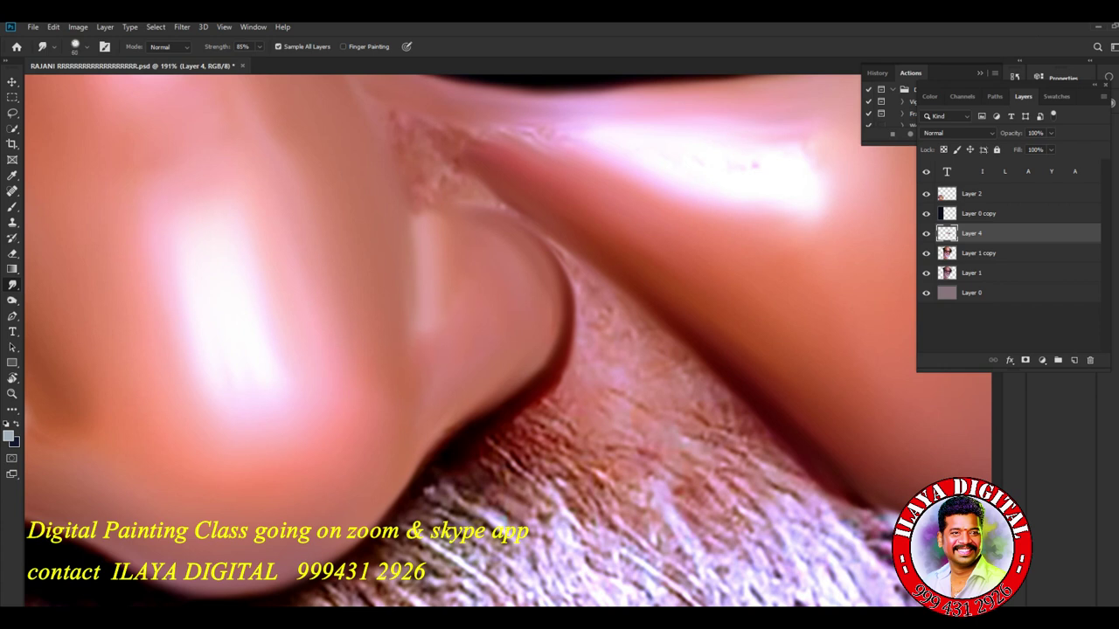
left_click_drag(454, 423, 447, 430)
left_click_drag(542, 362, 520, 383)
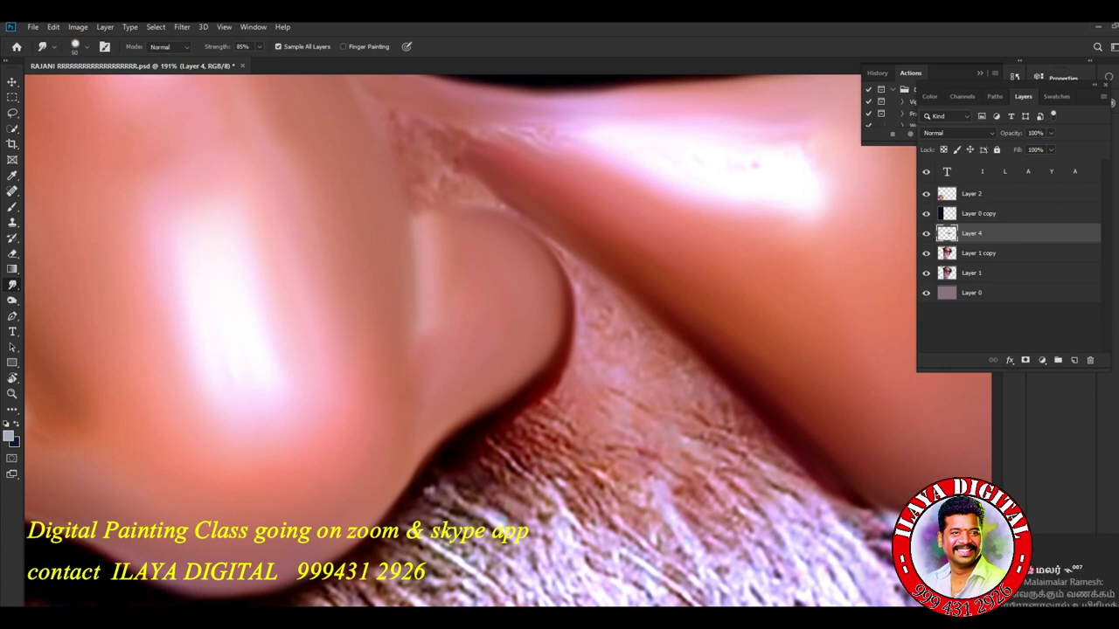
left_click_drag(428, 321, 431, 339)
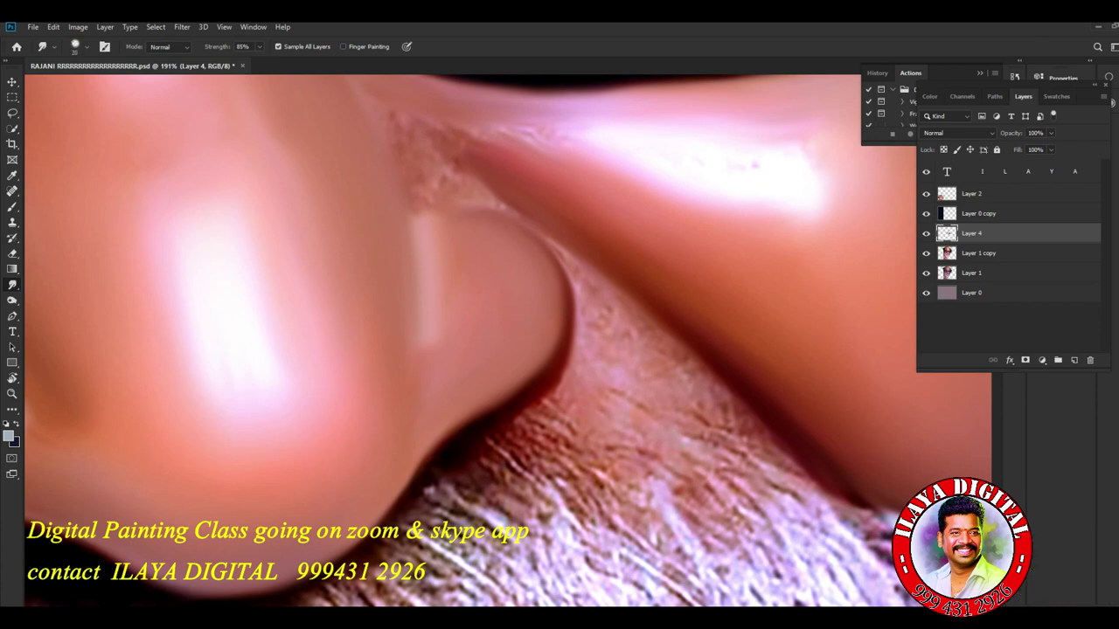
key("Escape")
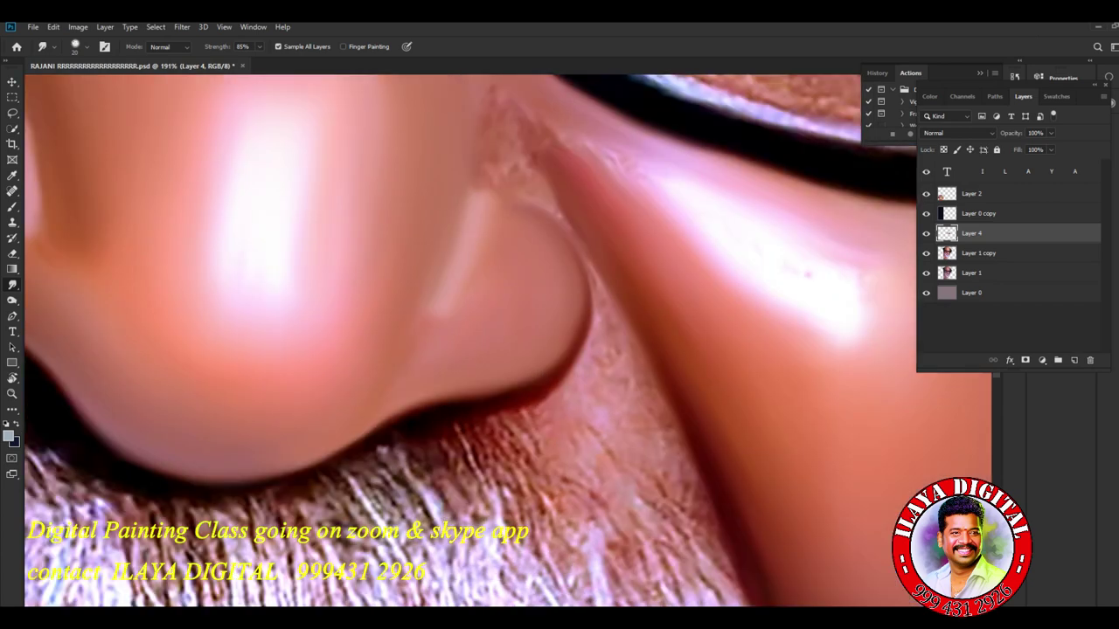
Soften the lower end of the right nostril wing's highlight into the skin with a brush of about 60 px.
scroll(686, 346, "down", 7)
scroll(686, 345, "up", 7)
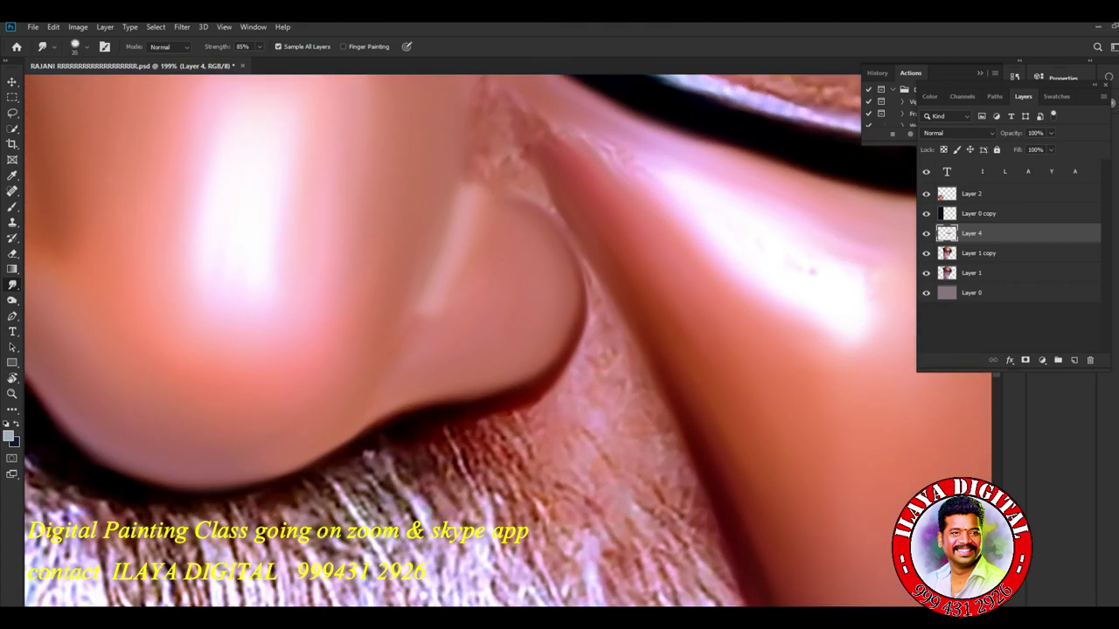
key("bracketright")
left_click_drag(422, 318, 437, 299)
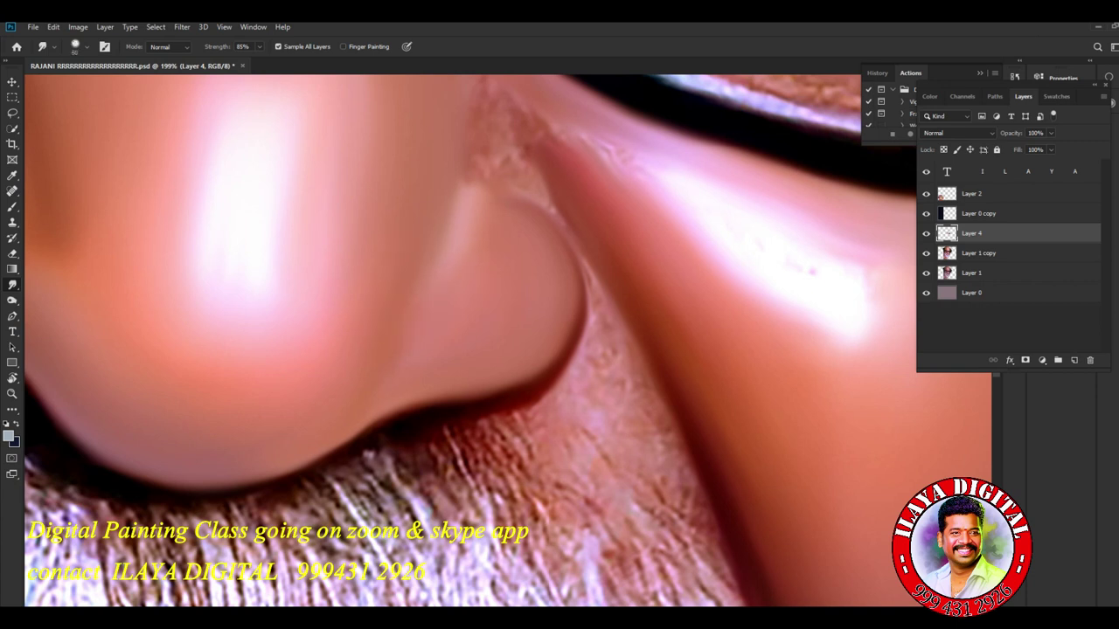
Smooth the rough skin where the right cheek fold, nostril wing and side of the nose meet beneath the glasses.
key("bracketleft")
key("bracketleft")
key("bracketleft")
key("bracketright")
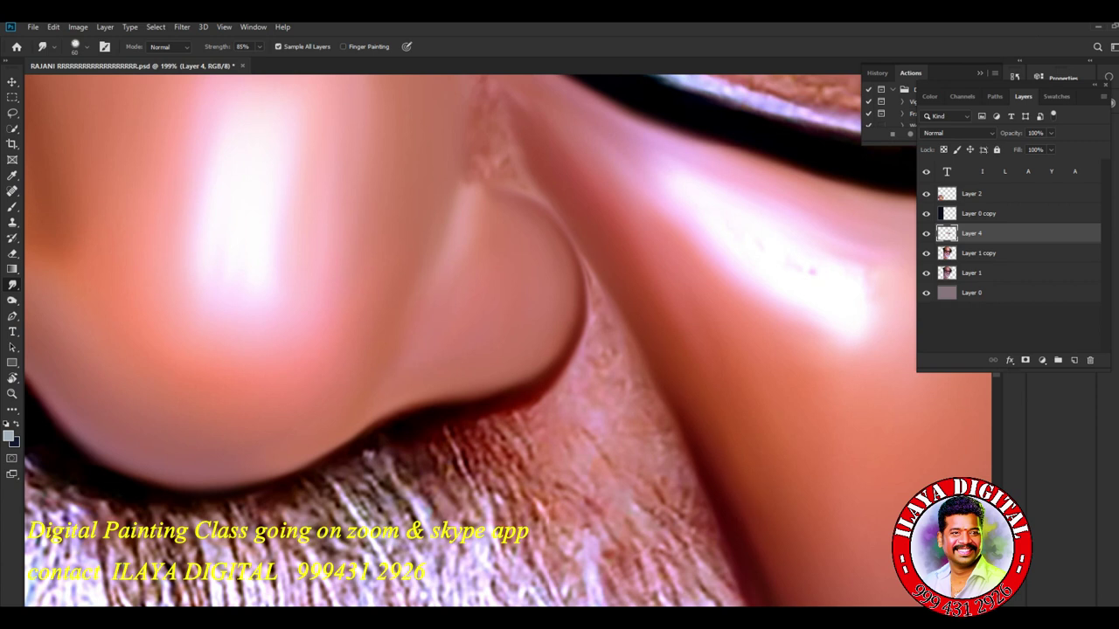
scroll(703, 437, "down", 4)
left_click_drag(699, 384, 710, 516)
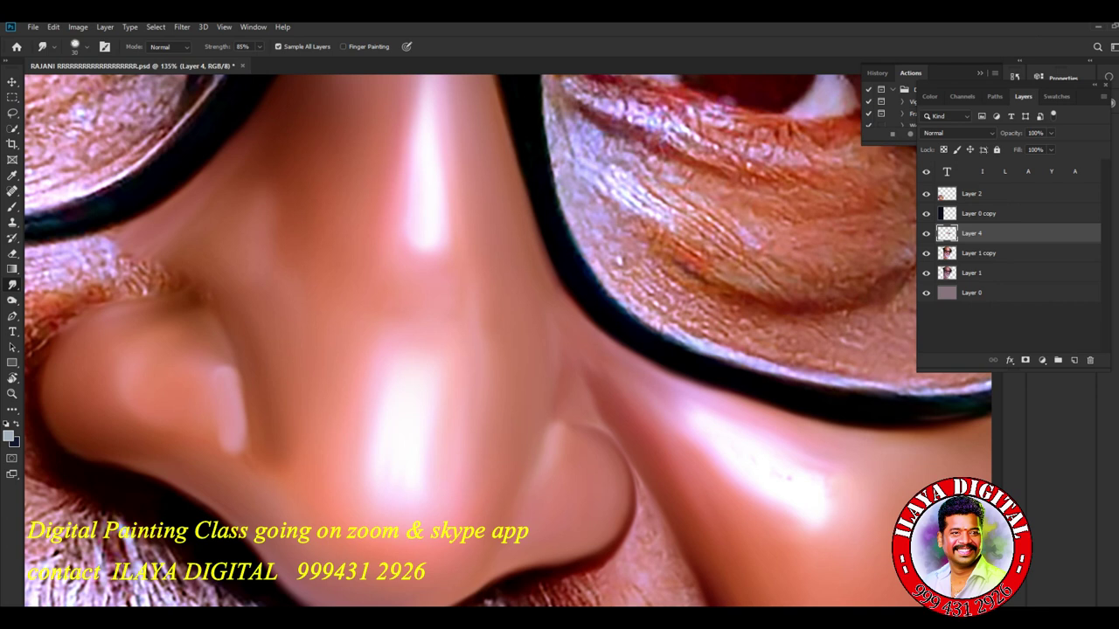
left_click_drag(596, 379, 585, 367)
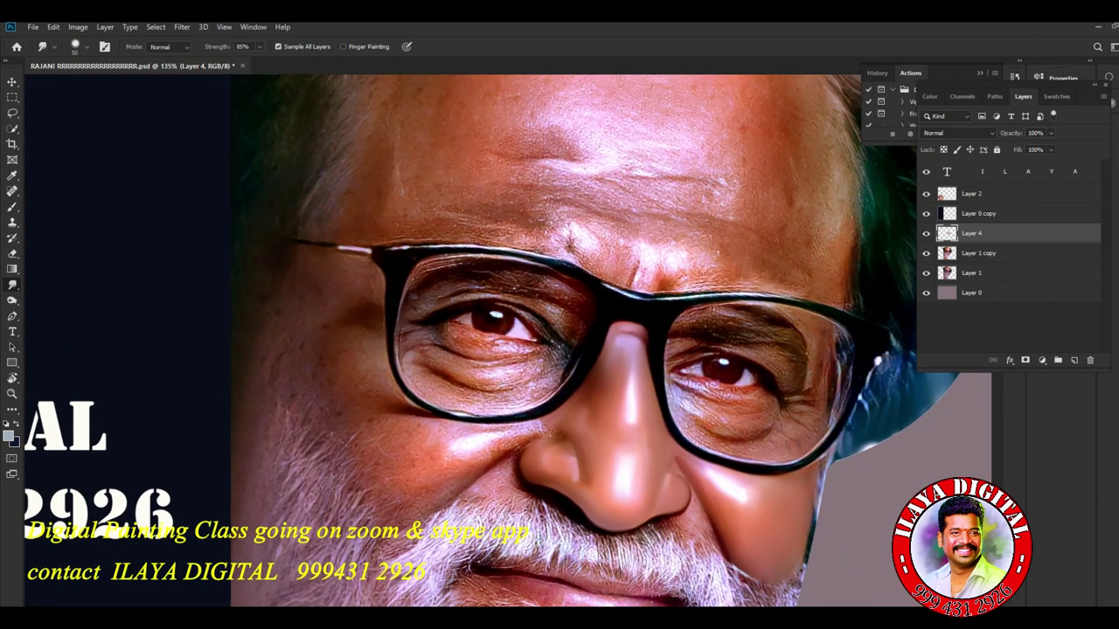
Refine the upper end of the small highlight on the right nostril wing with a 20 px smudge brush.
scroll(717, 495, "up", 10)
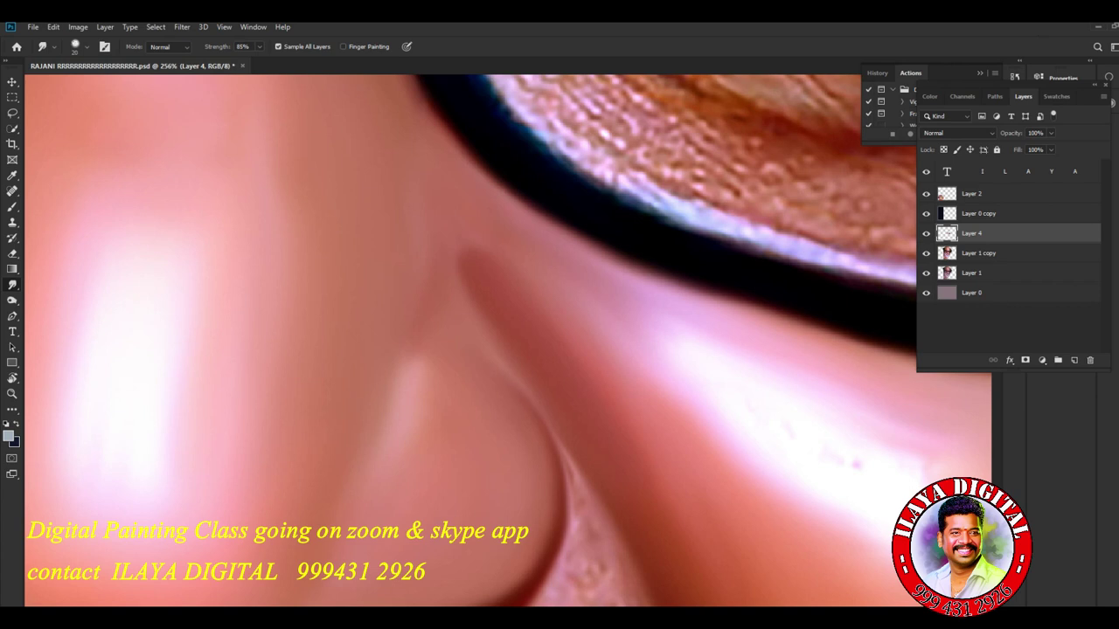
left_click_drag(400, 385, 408, 362)
scroll(592, 443, "down", 8)
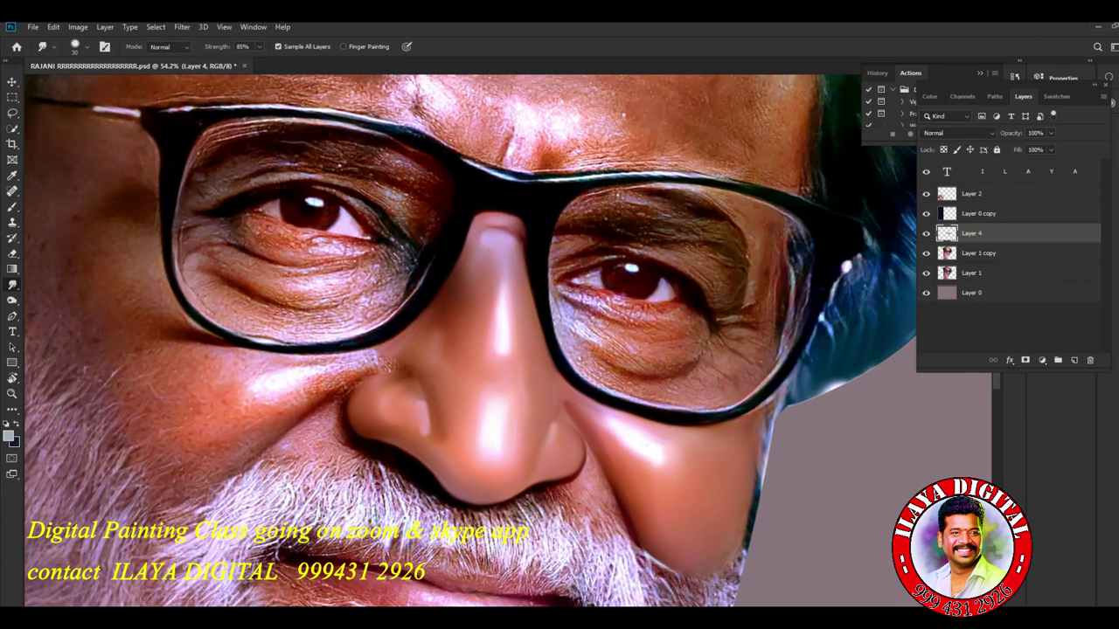
Extend the right cheek's white highlight up toward the nose and smudge along its length with a 45 px brush.
scroll(610, 491, "up", 8)
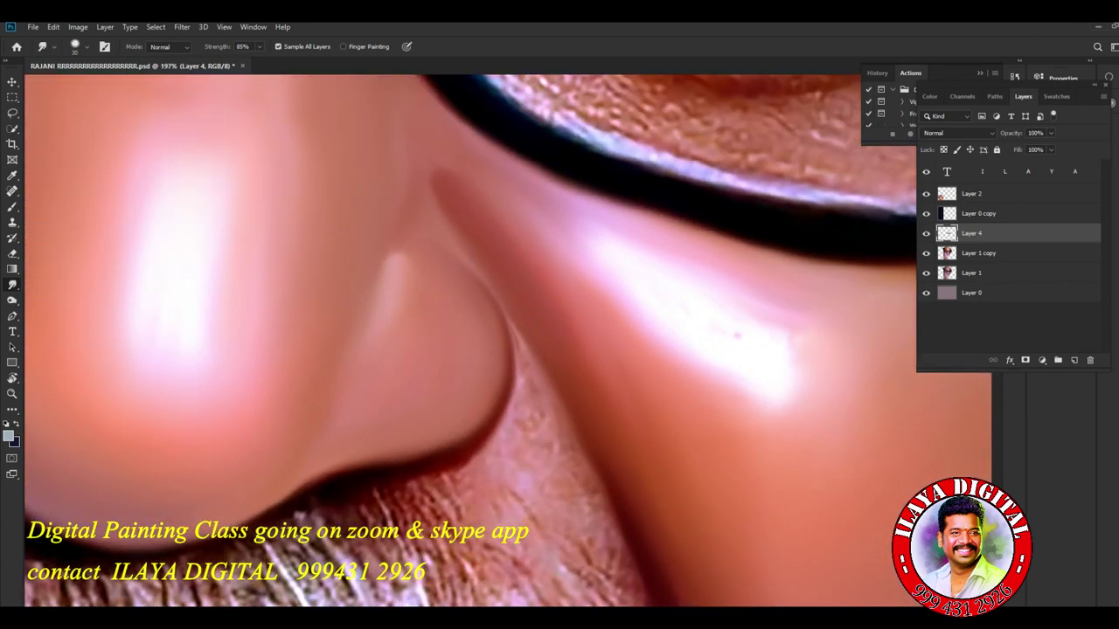
scroll(642, 446, "down", 8)
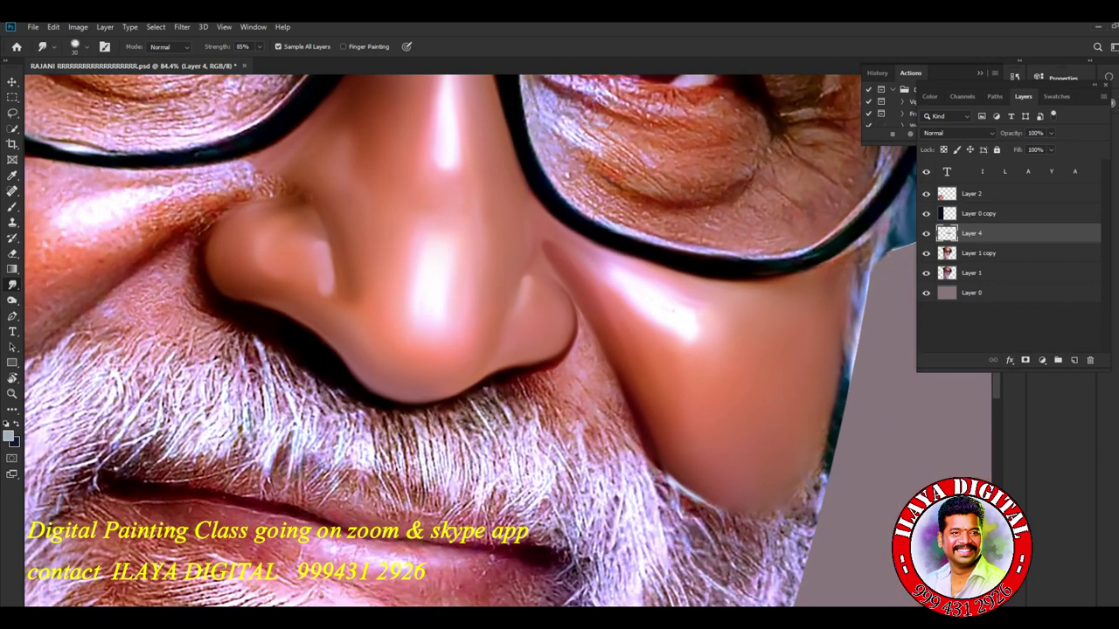
scroll(647, 437, "up", 4)
scroll(472, 341, "up", 3)
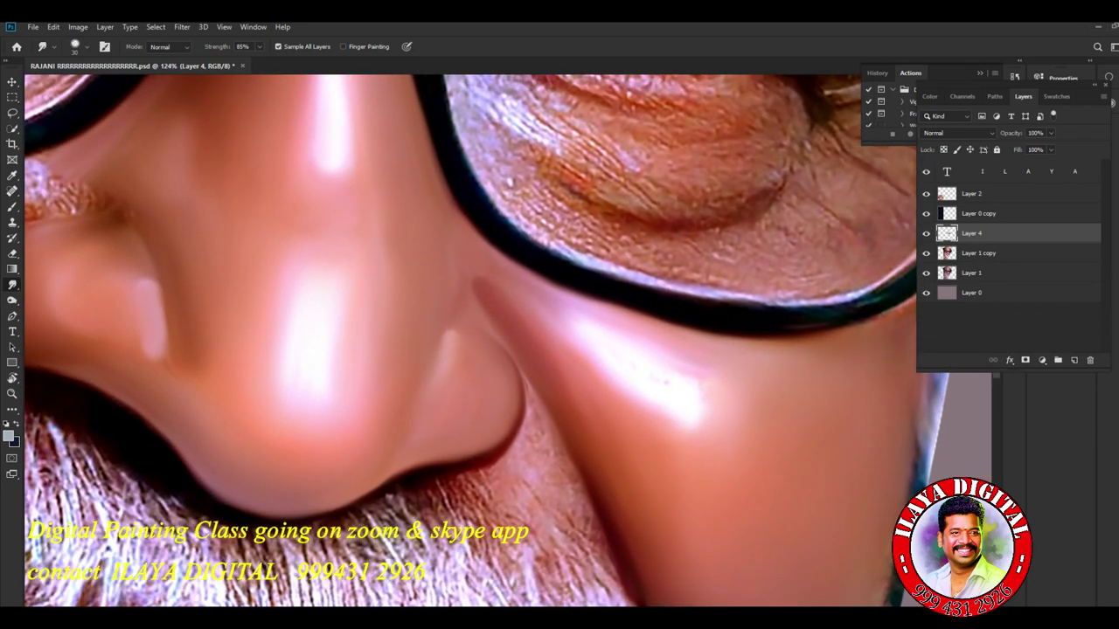
scroll(660, 432, "up", 4)
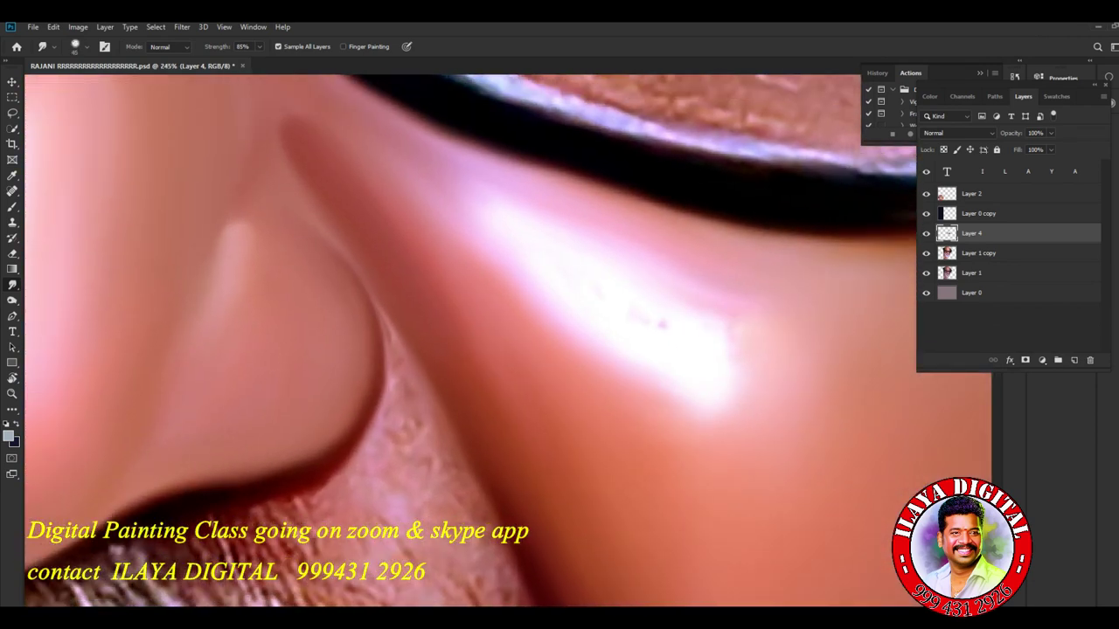
left_click_drag(535, 260, 481, 207)
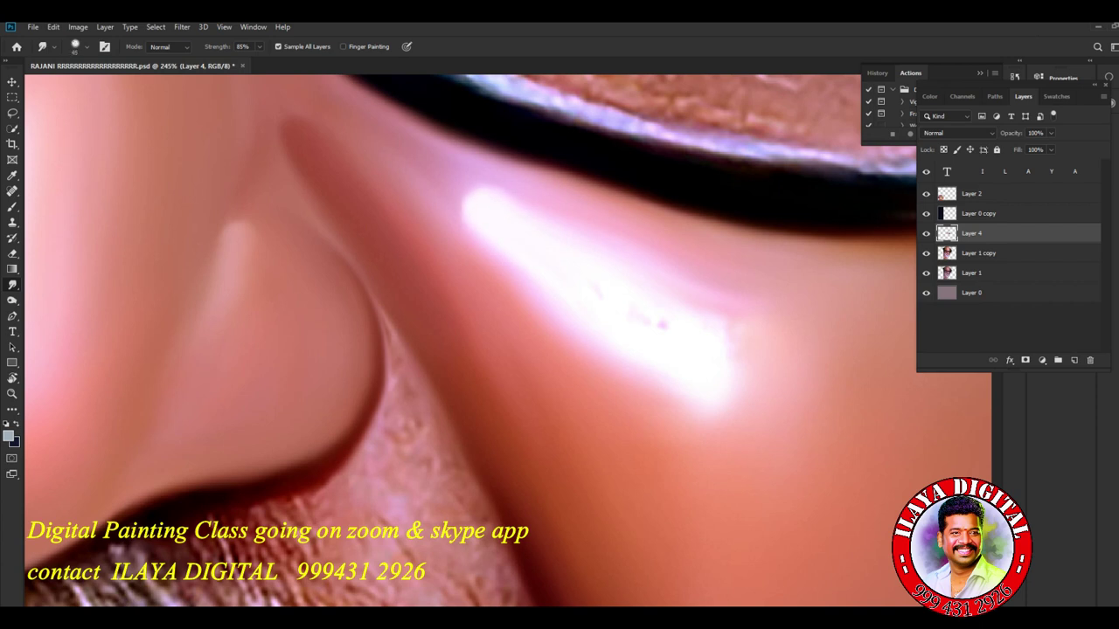
left_click_drag(604, 306, 556, 267)
left_click_drag(583, 287, 691, 367)
Smudge out the specks in the cheek highlight and round off its lower end with a brush of about 60 to 90 px.
key("]")
left_click_drag(603, 301, 707, 384)
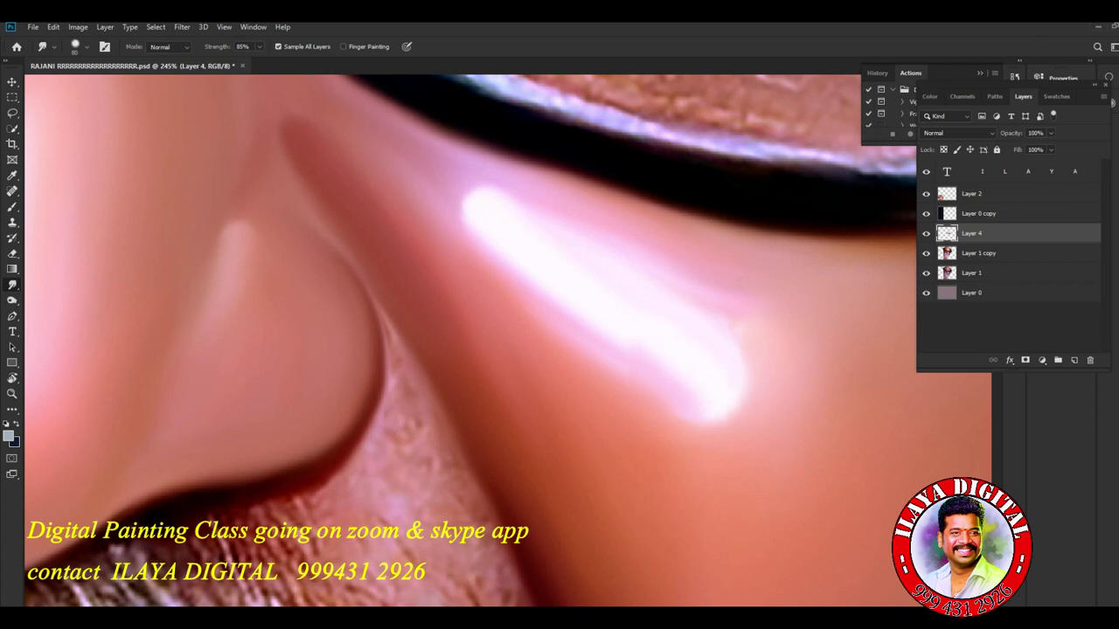
mouse_move(685, 381)
left_mouse_down()
mouse_move(691, 407)
mouse_move(576, 323)
left_mouse_up()
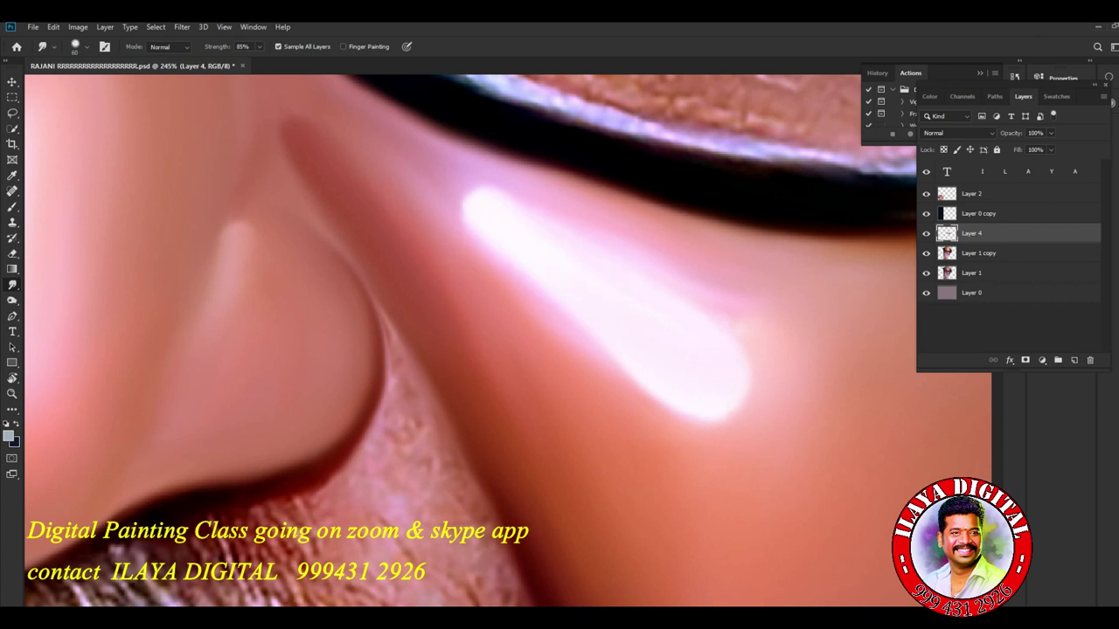
key("]")
left_click_drag(722, 334, 753, 380)
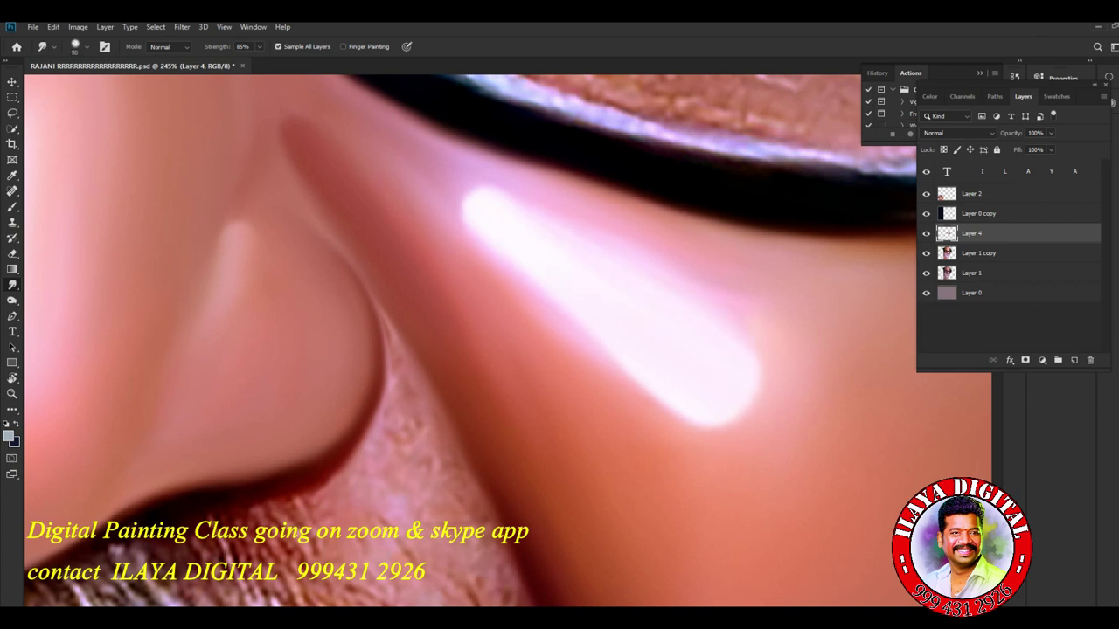
Soften the hard edges of the right cheek highlight into the surrounding skin with a smudge brush of about 60 to 80 px.
scroll(812, 394, "down", 8)
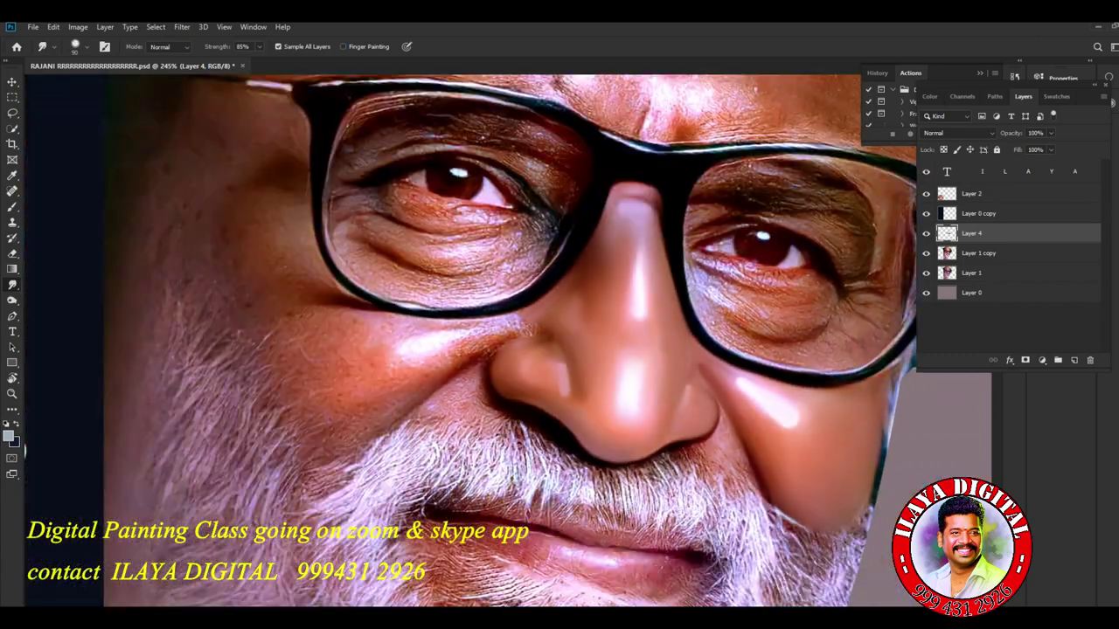
scroll(611, 367, "up", 6)
scroll(807, 360, "down", 12)
scroll(807, 360, "up", 10)
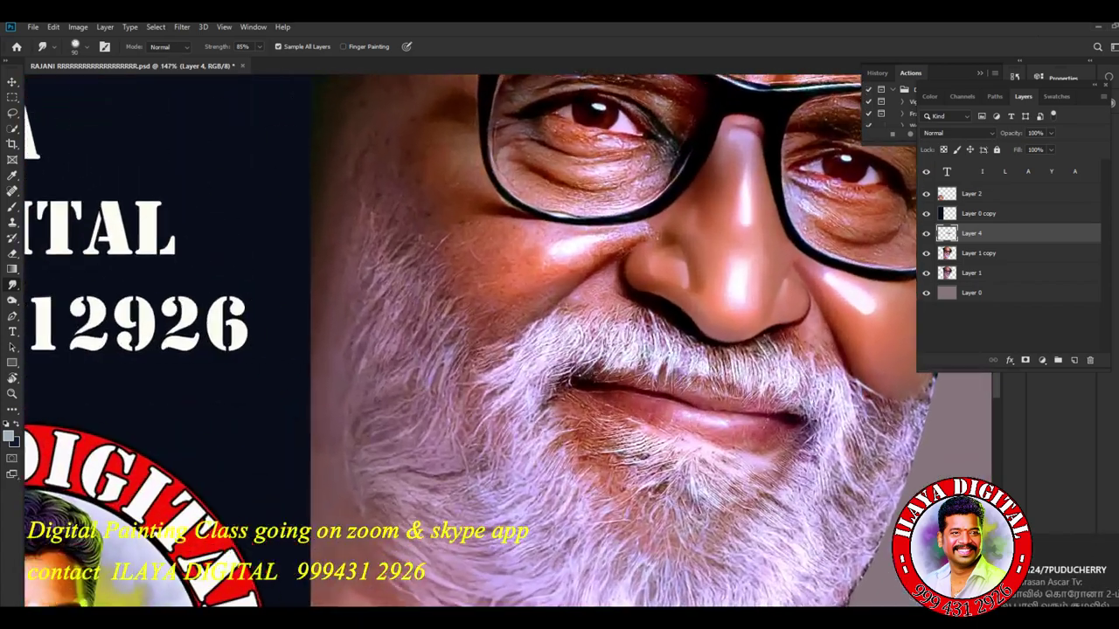
left_click_drag(813, 236, 489, 419)
scroll(660, 393, "up", 6)
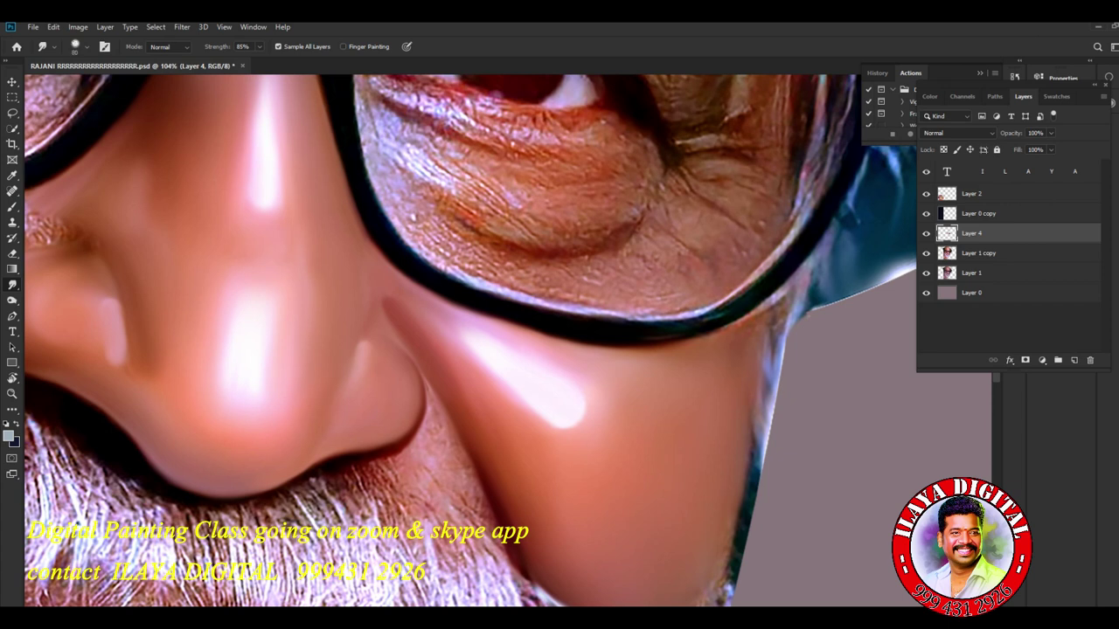
key("[")
key("[")
left_click_drag(547, 429, 565, 421)
key("bracketleft")
key("bracketleft")
key("bracketleft")
key("bracketleft")
key("bracketright")
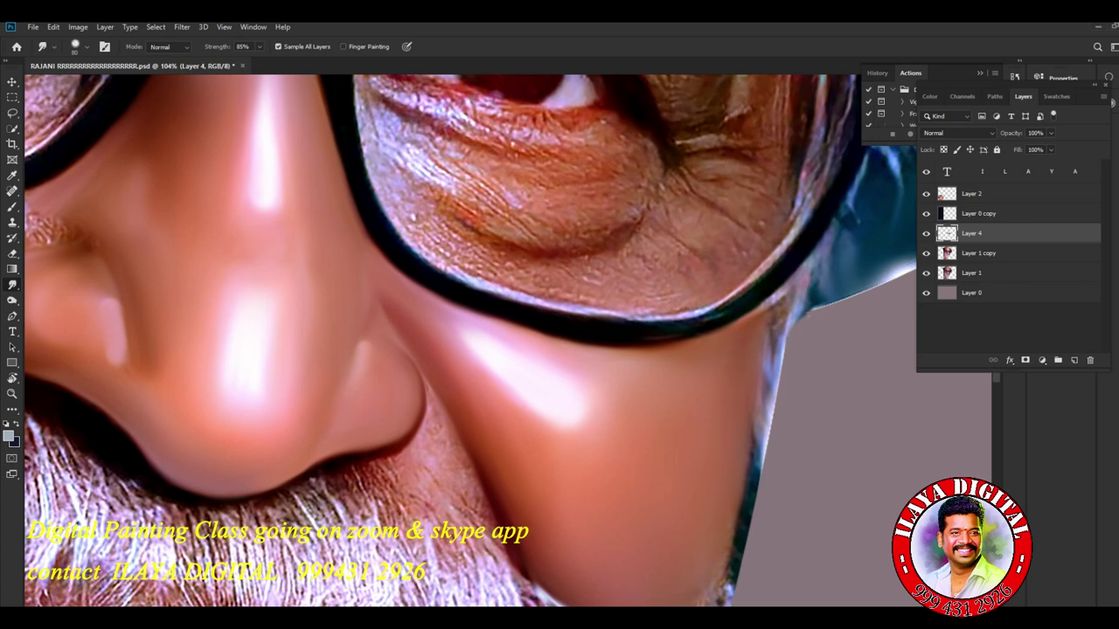
Examine the painted nose and right cheek at several magnifications, including the unpainted skin between the nostril wing and cheek fold.
scroll(627, 453, "down", 5)
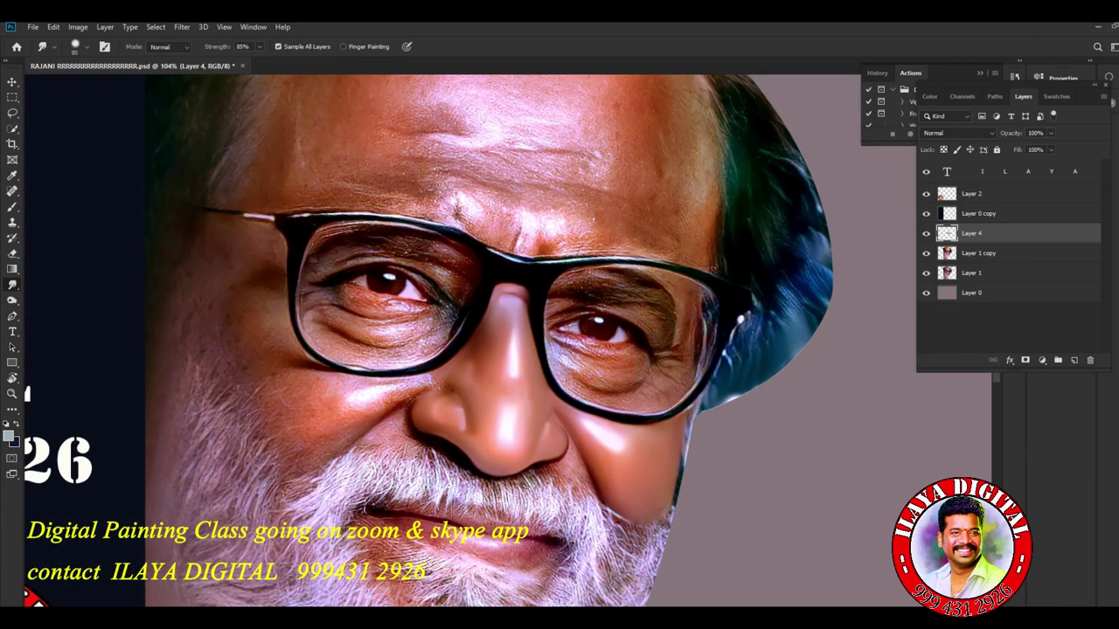
scroll(628, 452, "up", 8)
left_click_drag(476, 507, 691, 393)
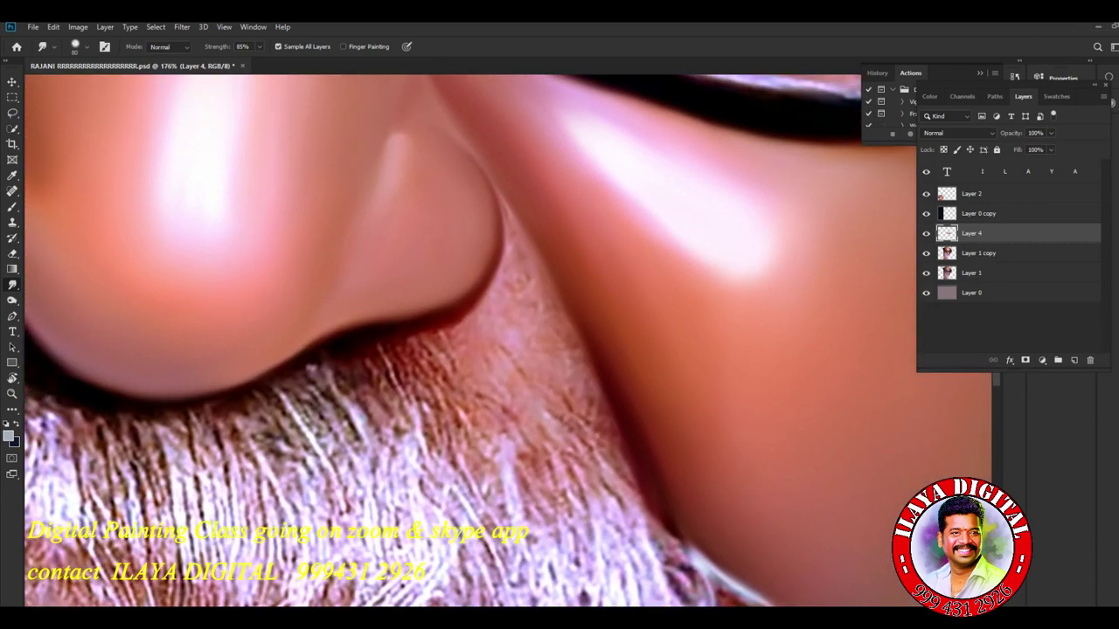
scroll(691, 394, "down", 3)
scroll(681, 447, "down", 3)
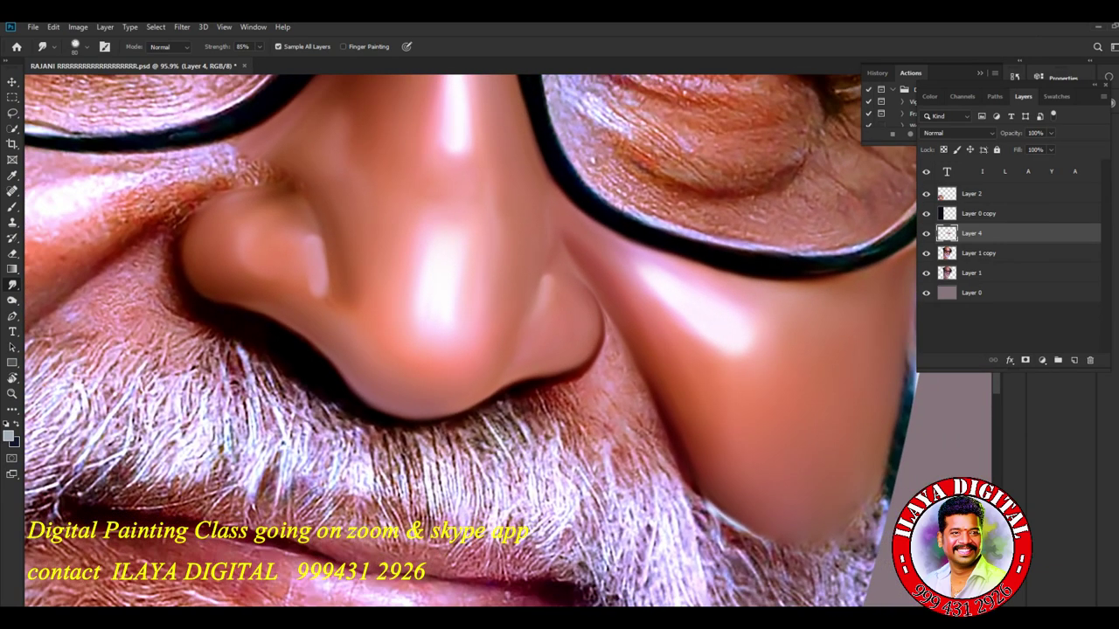
scroll(682, 448, "up", 6)
key("e")
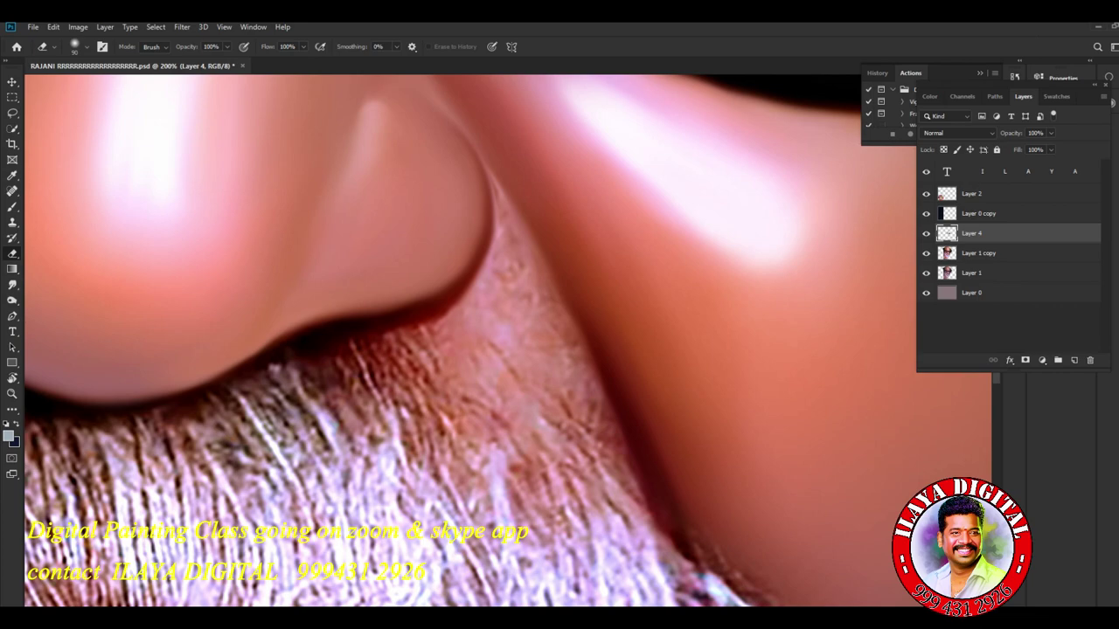
scroll(671, 367, "down", 3)
scroll(671, 367, "up", 3)
scroll(671, 367, "down", 3)
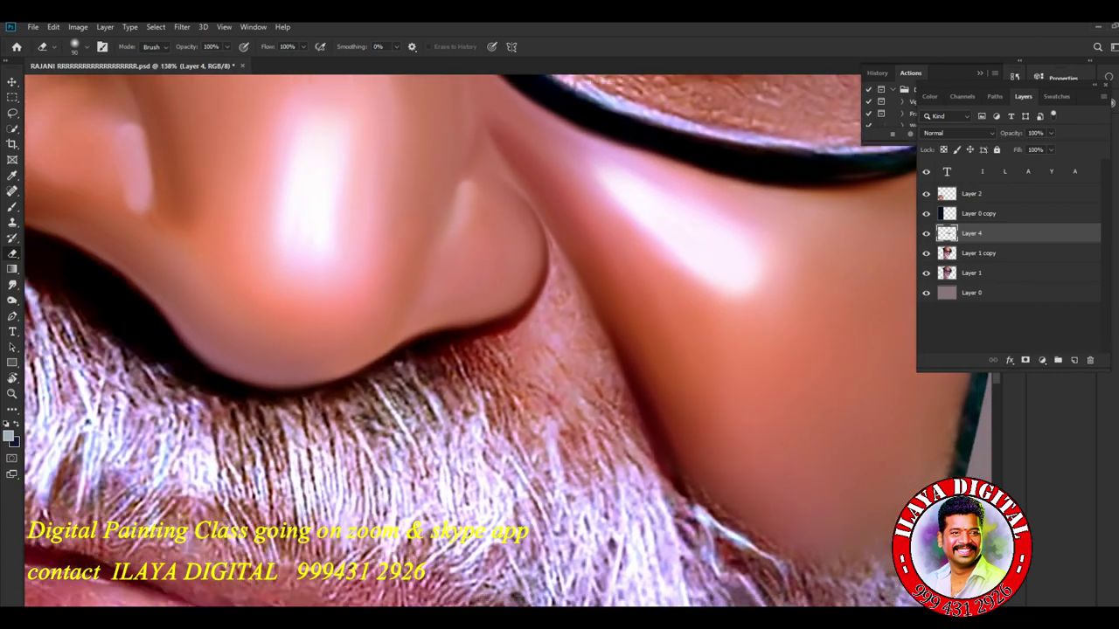
scroll(575, 323, "up", 2)
scroll(574, 324, "down", 6)
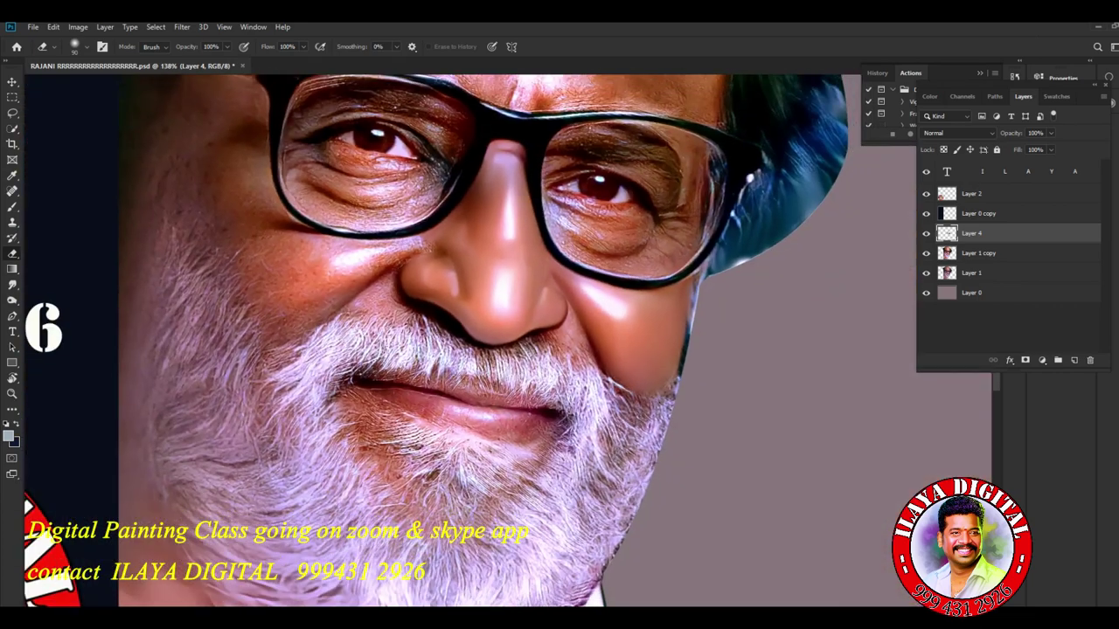
scroll(574, 324, "up", 4)
scroll(575, 323, "down", 3)
scroll(575, 323, "up", 6)
scroll(569, 336, "up", 3)
scroll(570, 337, "down", 2)
scroll(570, 337, "up", 3)
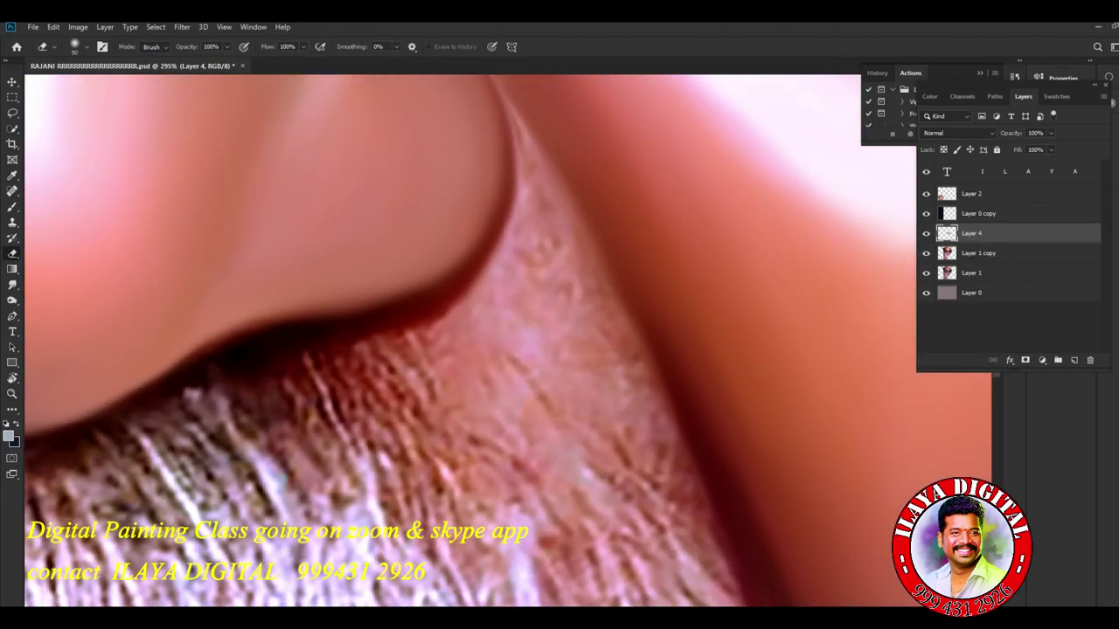
Smudge the textured skin between the right nostril wing and the cheek fold with a brush of about 40 to 70 px.
key("r")
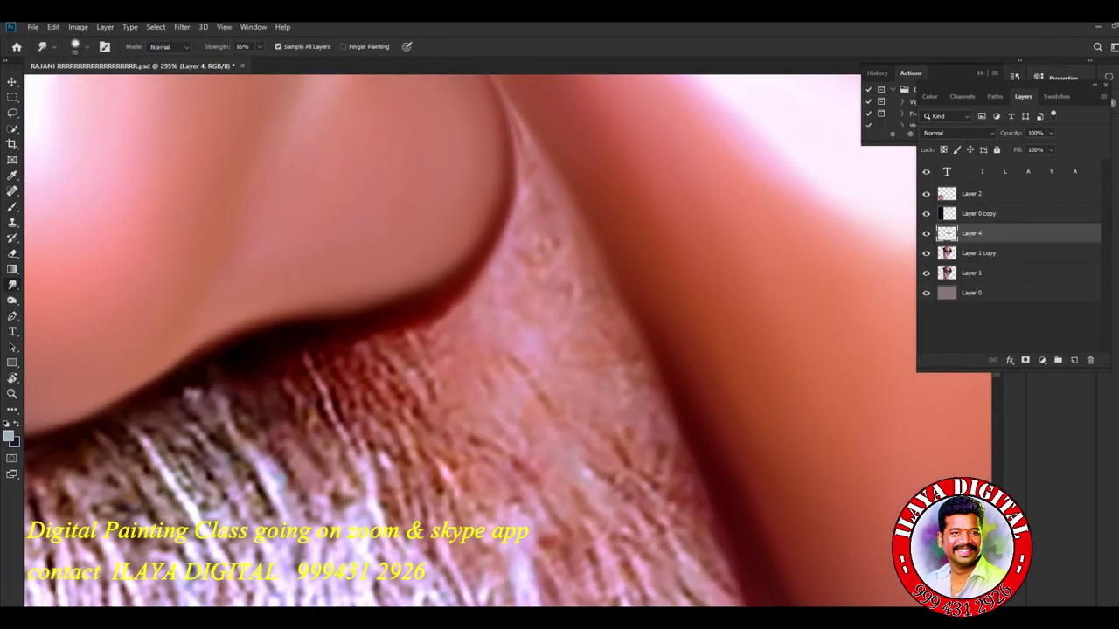
mouse_move(509, 352)
left_mouse_down()
mouse_move(529, 326)
mouse_move(533, 290)
mouse_move(473, 328)
left_mouse_up()
scroll(472, 341, "down", 4)
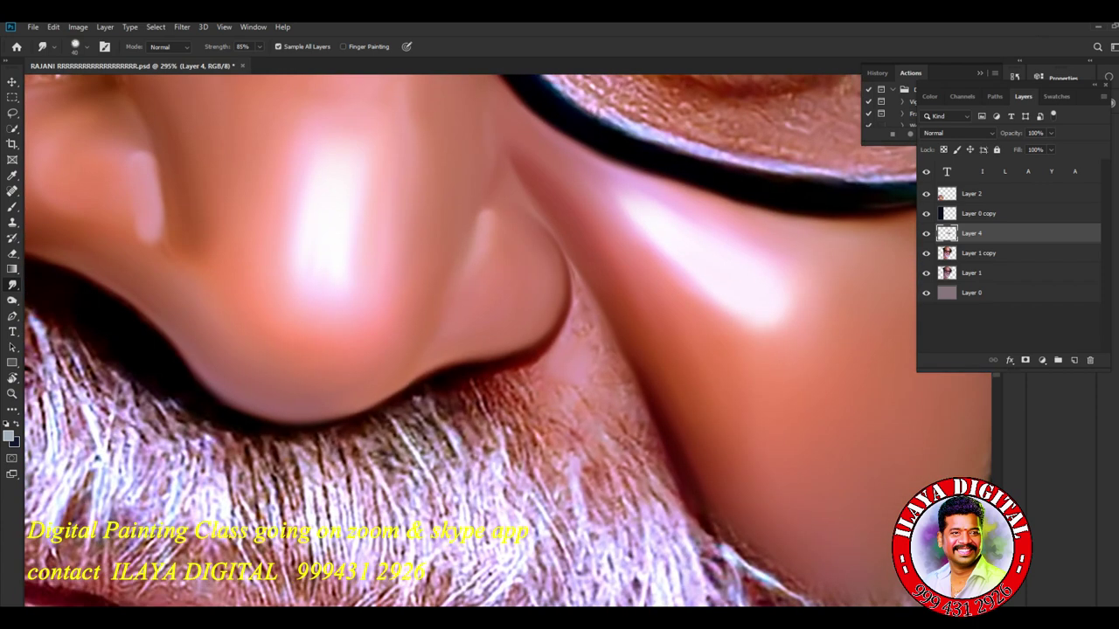
Outline the skin between the right nostril wing and cheek fold, down into the moustache, with a closed pen path and convert it to a selection.
key("p")
left_click(556, 244)
left_click_drag(689, 510, 660, 396)
left_click_drag(718, 624, 733, 604)
left_click_drag(644, 286, 647, 287)
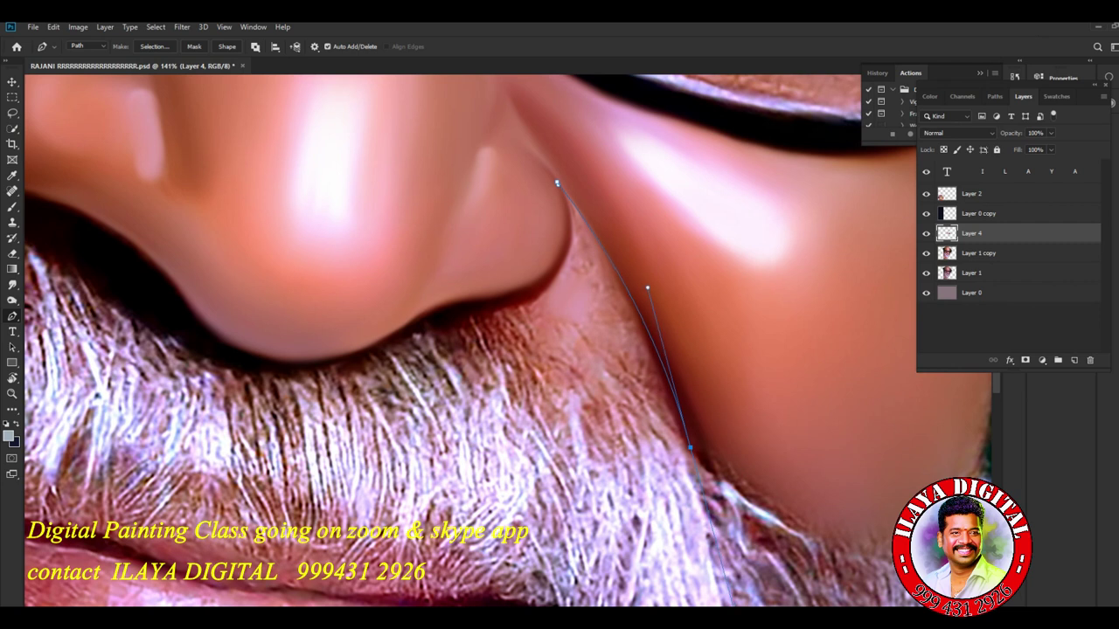
left_click_drag(407, 382, 449, 323)
left_click(497, 308)
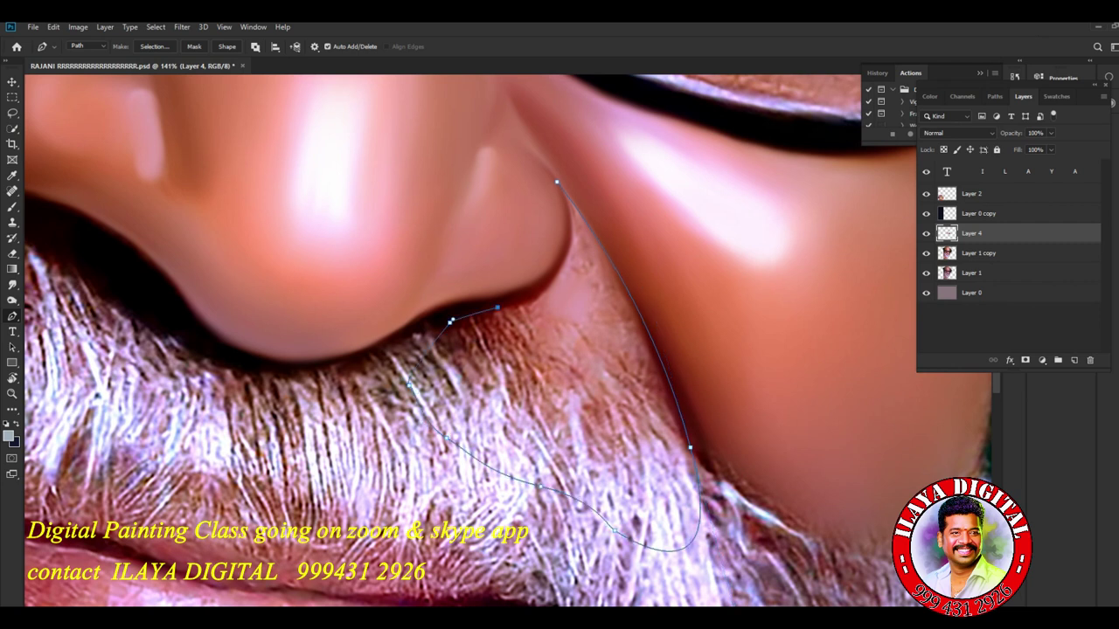
left_click_drag(567, 209, 548, 119)
key("ctrl+Return")
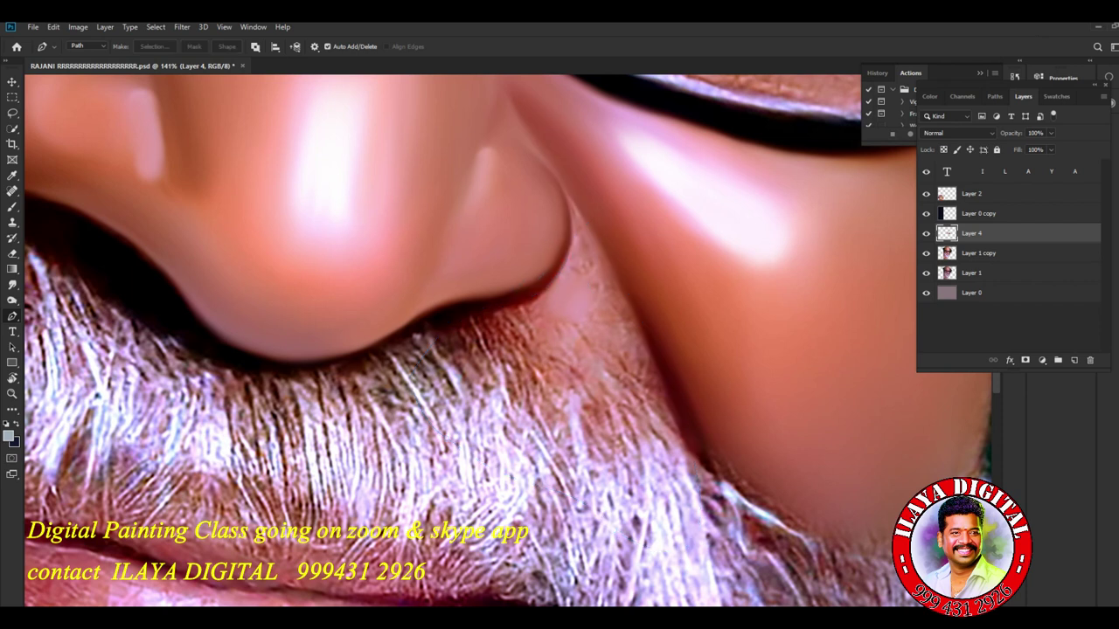
Smudge the skin inside the selection smooth with a brush of about 35 to 60 px at 85% strength, and deselect it.
left_click(12, 285)
key("bracketright")
key("bracketright")
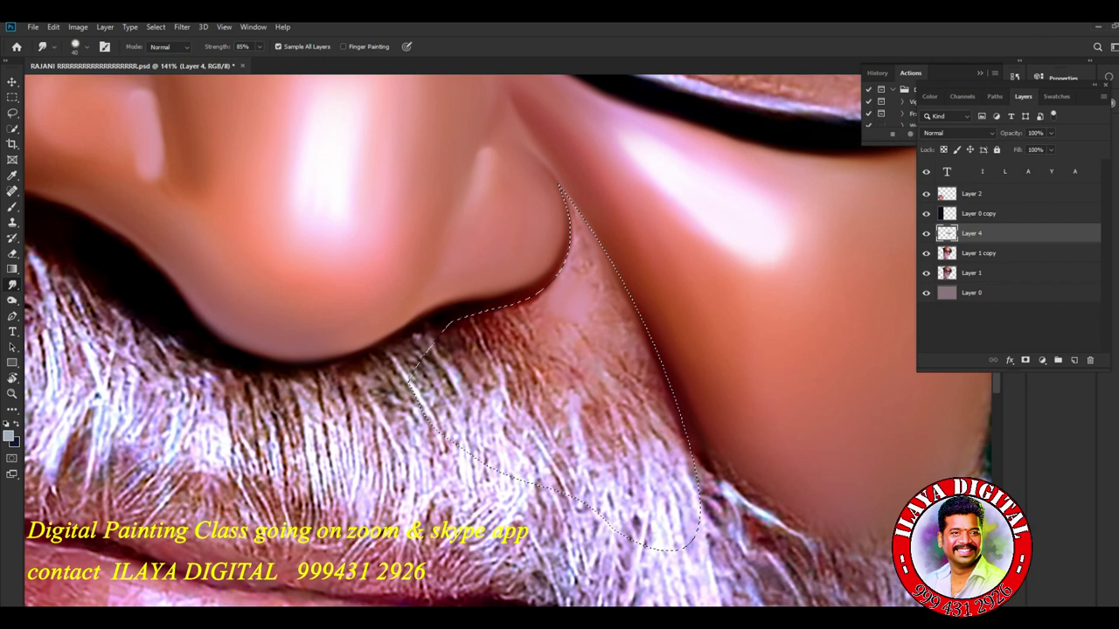
left_click_drag(577, 301, 590, 236)
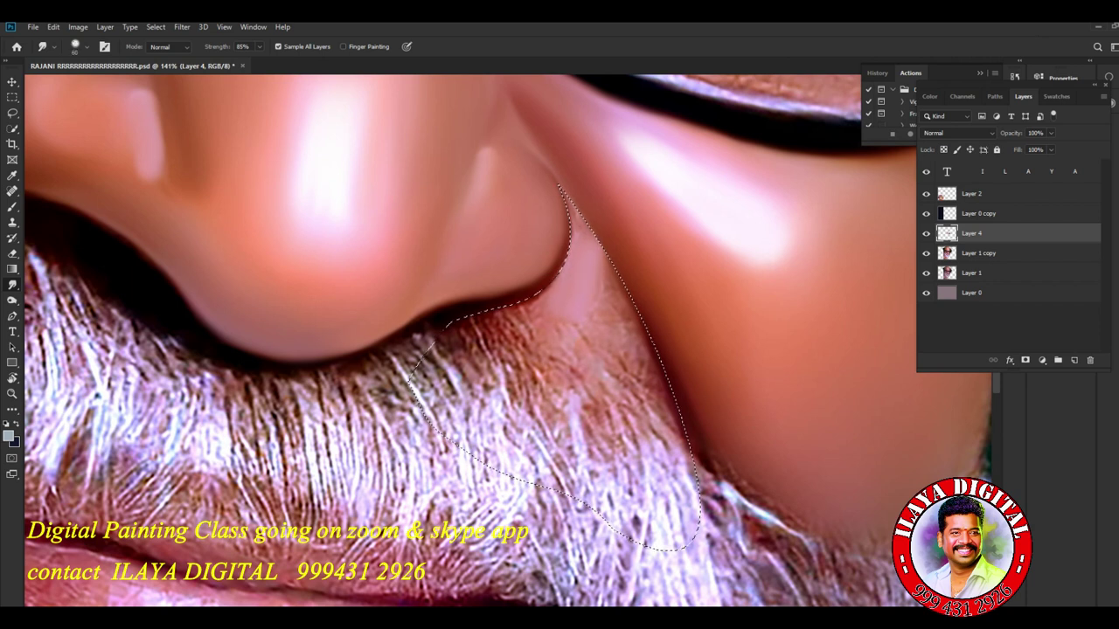
left_click_drag(596, 254, 648, 357)
key("bracketright")
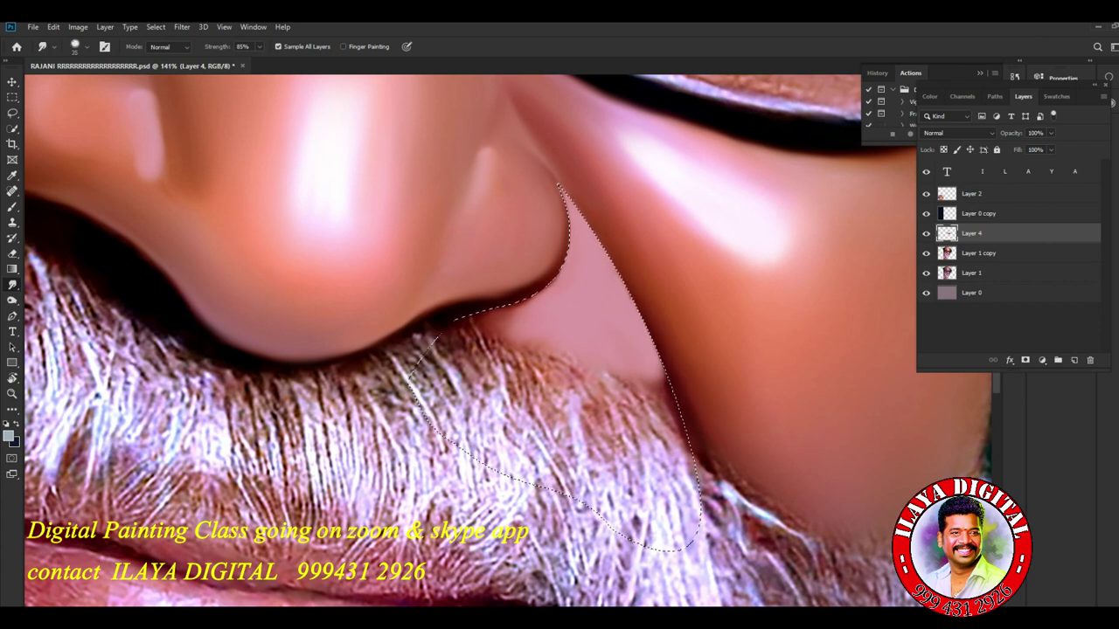
key("ctrl+d")
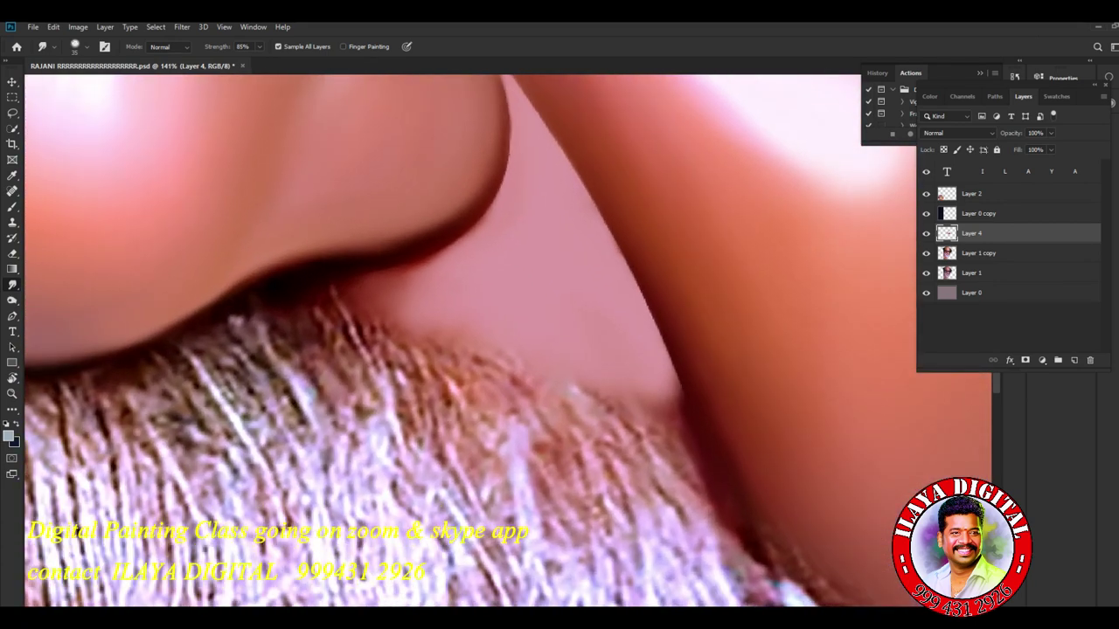
Soften the edges of the right nostril wing and cheek fold against the smoothed skin with a smudge brush of about 25 to 30 px.
left_click_drag(489, 289, 511, 439)
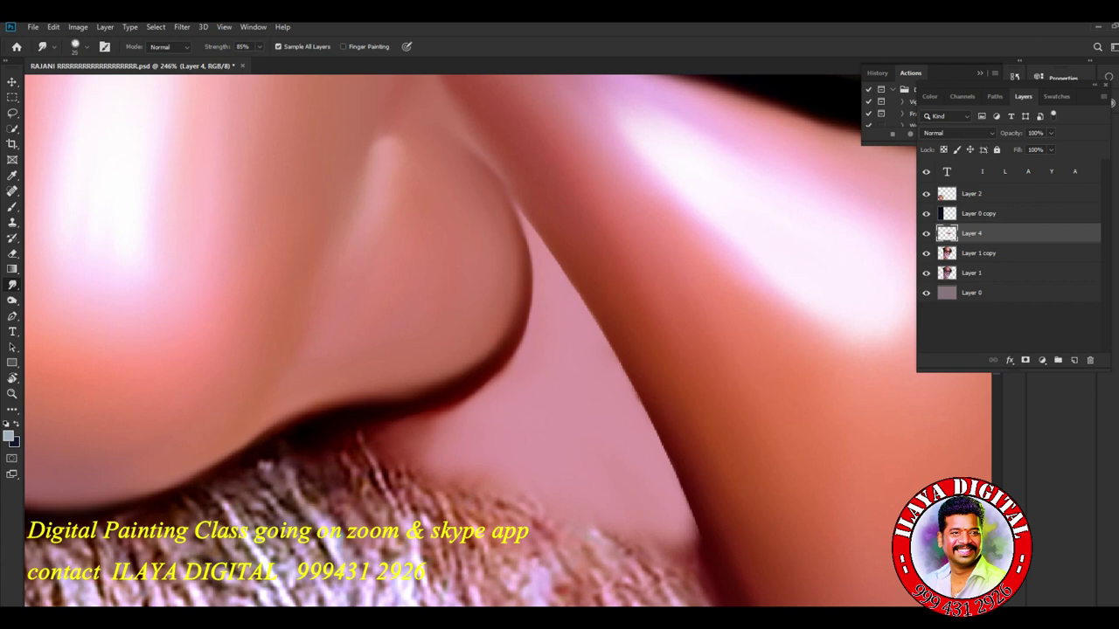
mouse_move(454, 408)
left_mouse_down()
mouse_move(514, 357)
mouse_move(528, 235)
left_mouse_up()
mouse_move(522, 354)
left_mouse_down()
mouse_move(533, 255)
mouse_move(513, 195)
mouse_move(598, 329)
mouse_move(547, 252)
left_mouse_up()
mouse_move(627, 380)
left_mouse_down()
mouse_move(548, 255)
mouse_move(689, 508)
left_mouse_up()
mouse_move(610, 349)
left_mouse_down()
mouse_move(694, 526)
mouse_move(682, 481)
mouse_move(687, 495)
left_mouse_up()
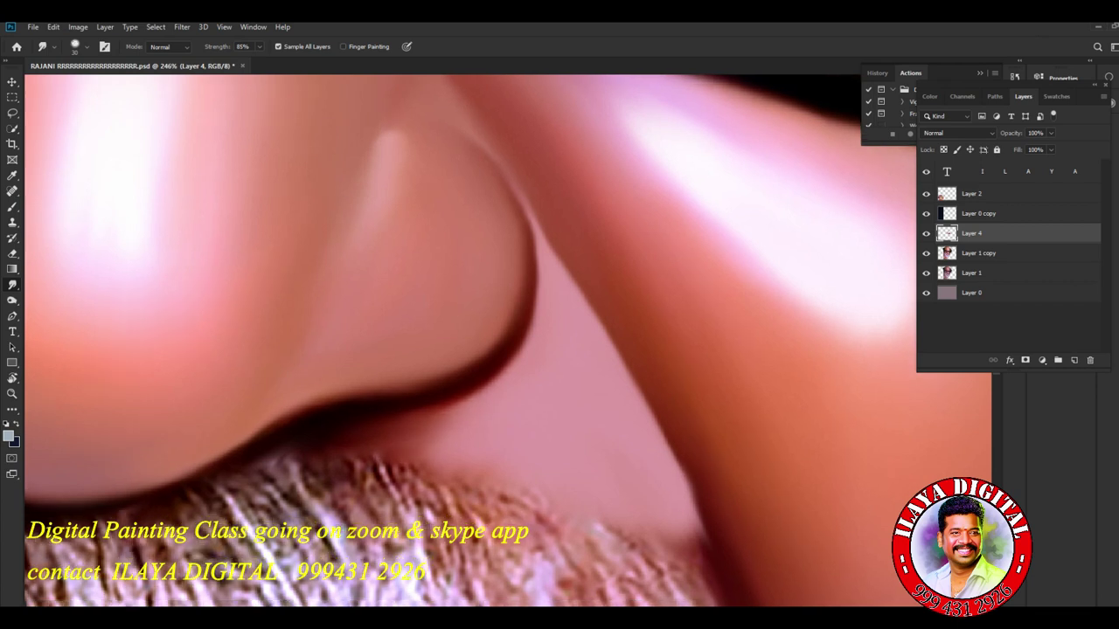
left_click_drag(559, 454, 494, 269)
left_click_drag(617, 355, 636, 374)
left_click_drag(624, 316, 641, 375)
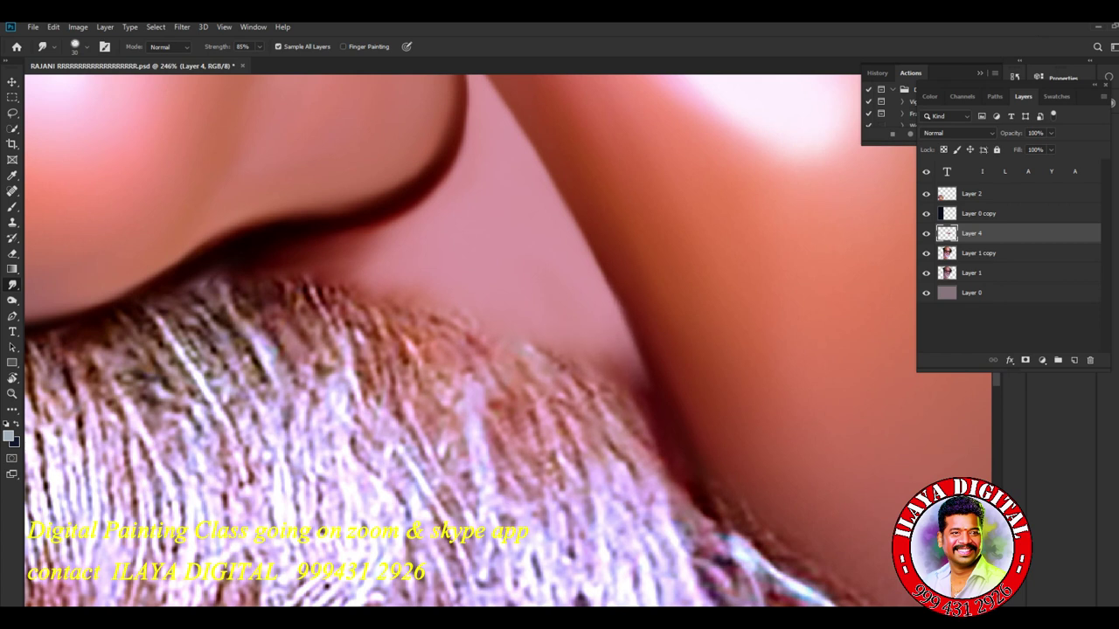
Blend the lower edge of the smoothed skin into the moustache and the fold's dark corner with a 30 px smudge brush.
left_click_drag(469, 312, 436, 327)
left_click_drag(364, 265, 300, 301)
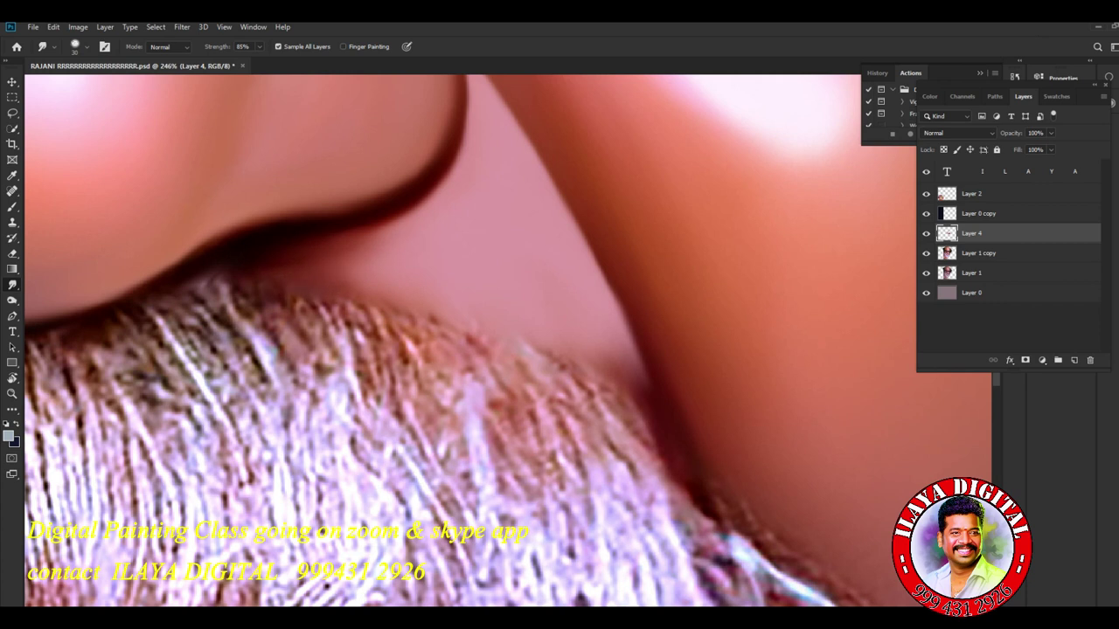
left_click_drag(532, 346, 552, 356)
mouse_move(628, 332)
left_mouse_down()
mouse_move(637, 378)
mouse_move(651, 381)
left_mouse_up()
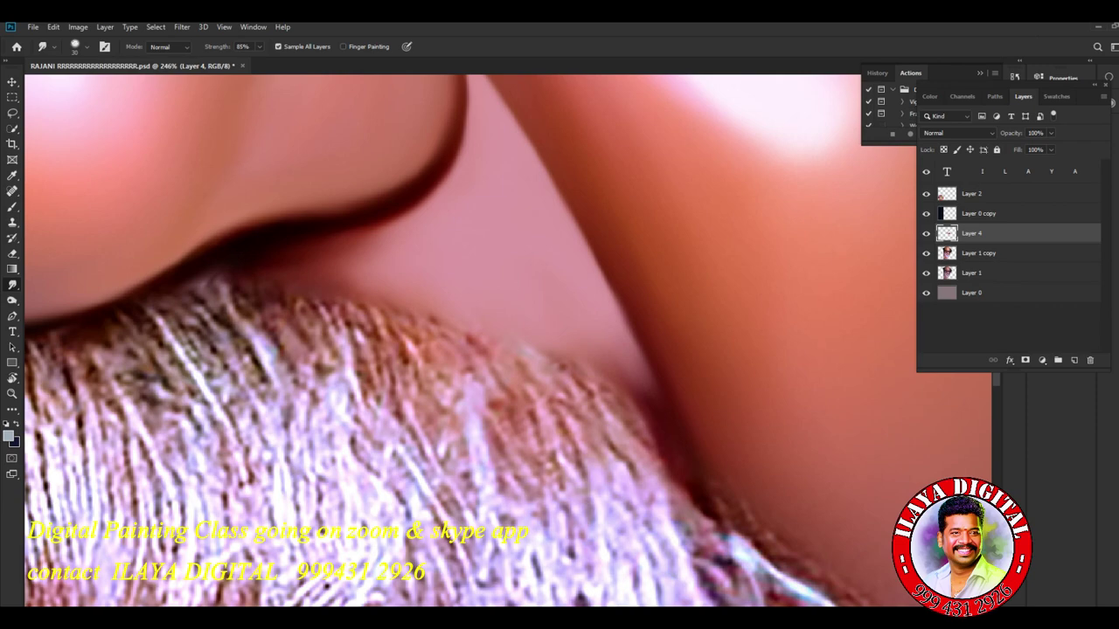
Smudge the left cheek fold smooth from the moustache up to the nostril wing, starting with a brush of about 60 px.
scroll(739, 297, "down", 9)
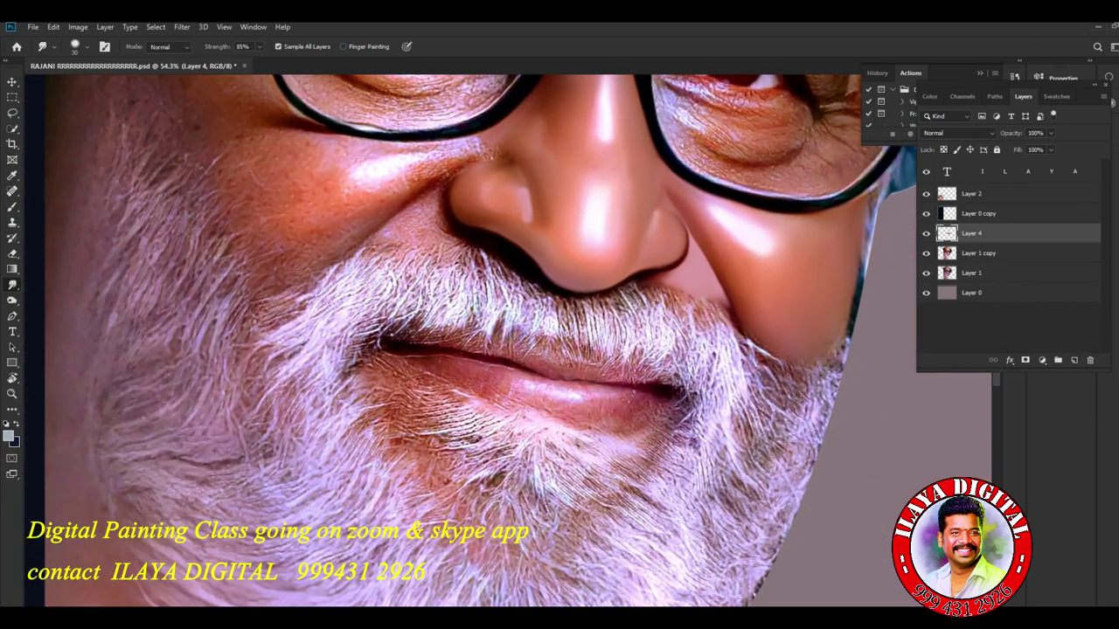
scroll(738, 297, "down", 4)
scroll(673, 241, "up", 6)
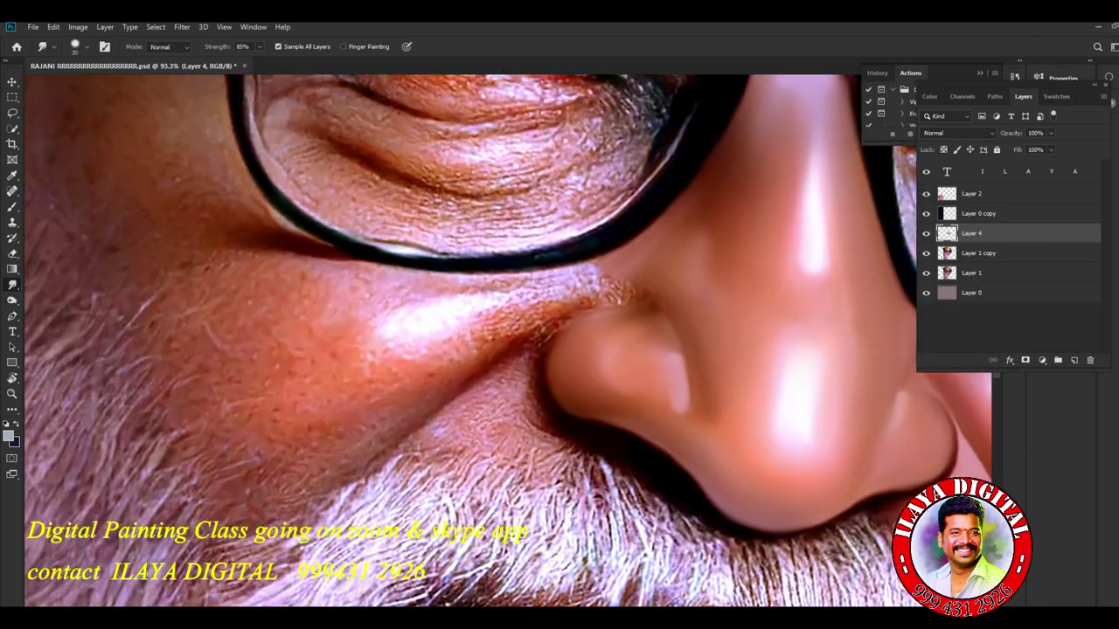
left_click_drag(673, 262, 703, 207)
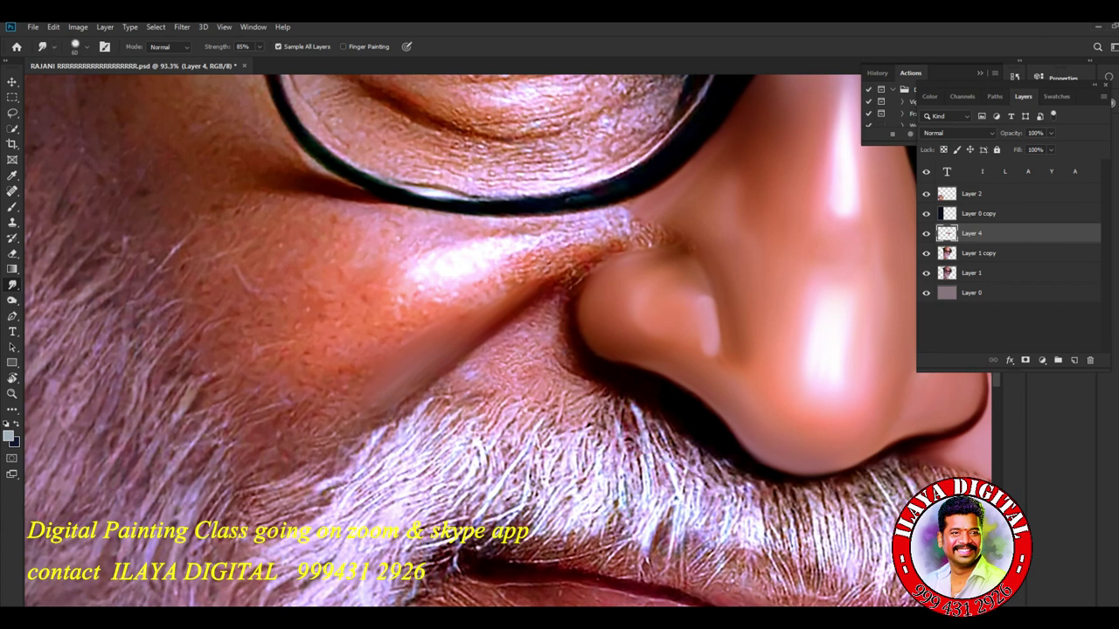
key("bracketleft")
key("bracketleft")
left_click_drag(540, 278, 574, 267)
Smudge the textured skin of the left cheek smooth, from below the glasses down to the beard, with a brush of about 200 px.
key("bracketright")
left_click_drag(213, 206, 245, 292)
mouse_move(230, 215)
left_mouse_down()
mouse_move(339, 241)
mouse_move(331, 238)
left_mouse_up()
mouse_move(282, 342)
left_mouse_down()
mouse_move(276, 420)
mouse_move(323, 431)
mouse_move(311, 464)
left_mouse_up()
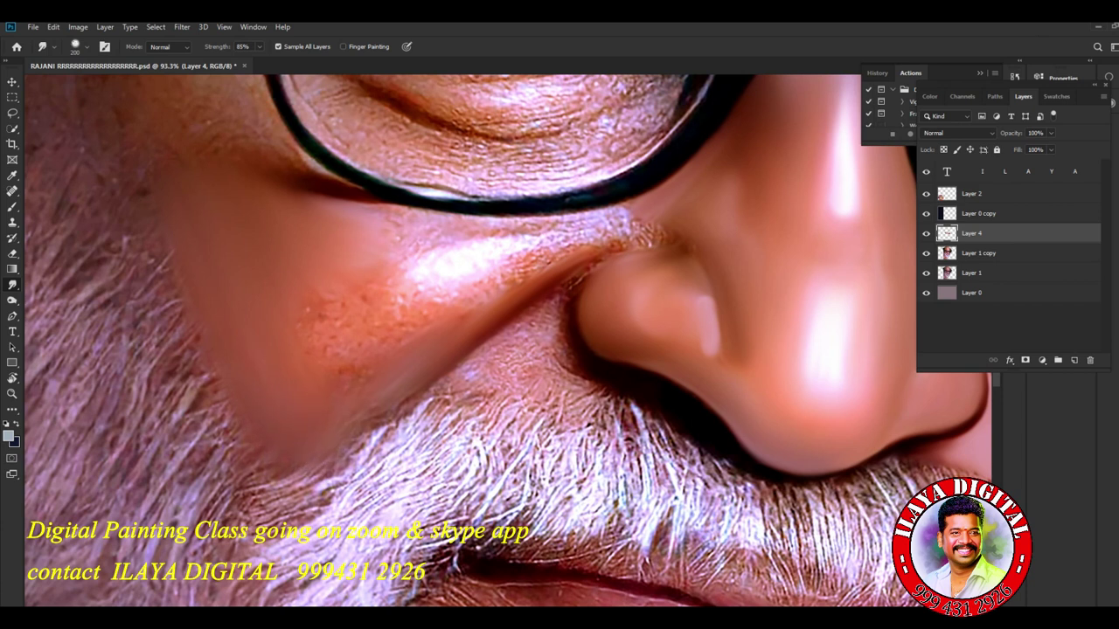
left_click_drag(302, 428, 294, 455)
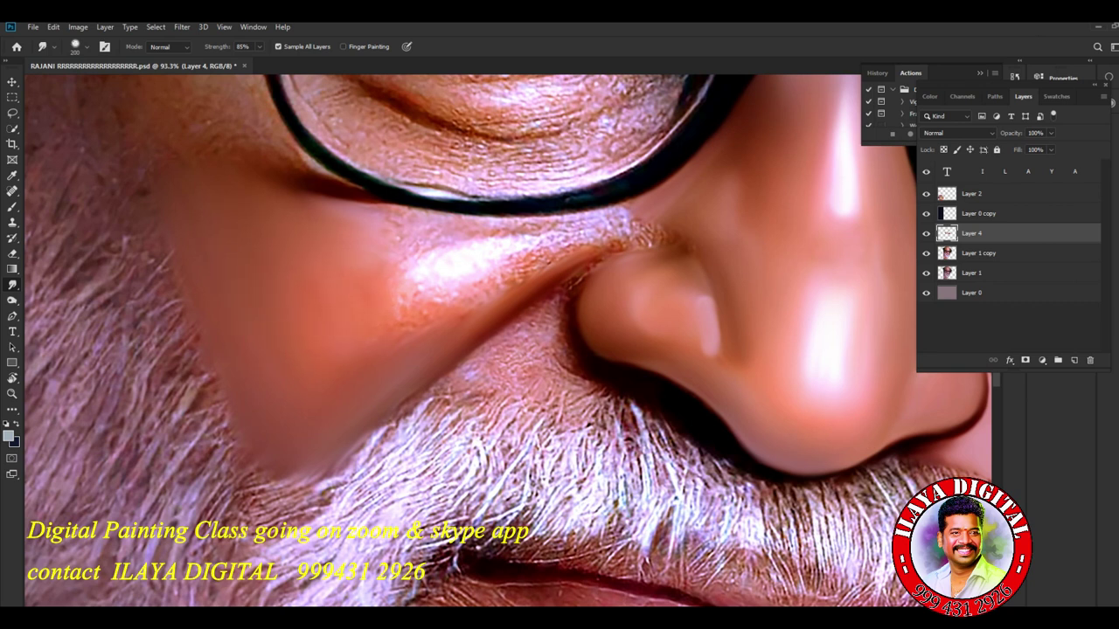
Smudge the skin strip between the left glasses rim and the cheek highlight, up to the nose, with a brush of about 40 to 70 px.
key("bracketleft")
key("bracketleft")
left_click_drag(399, 239, 418, 245)
scroll(655, 223, "up", 3)
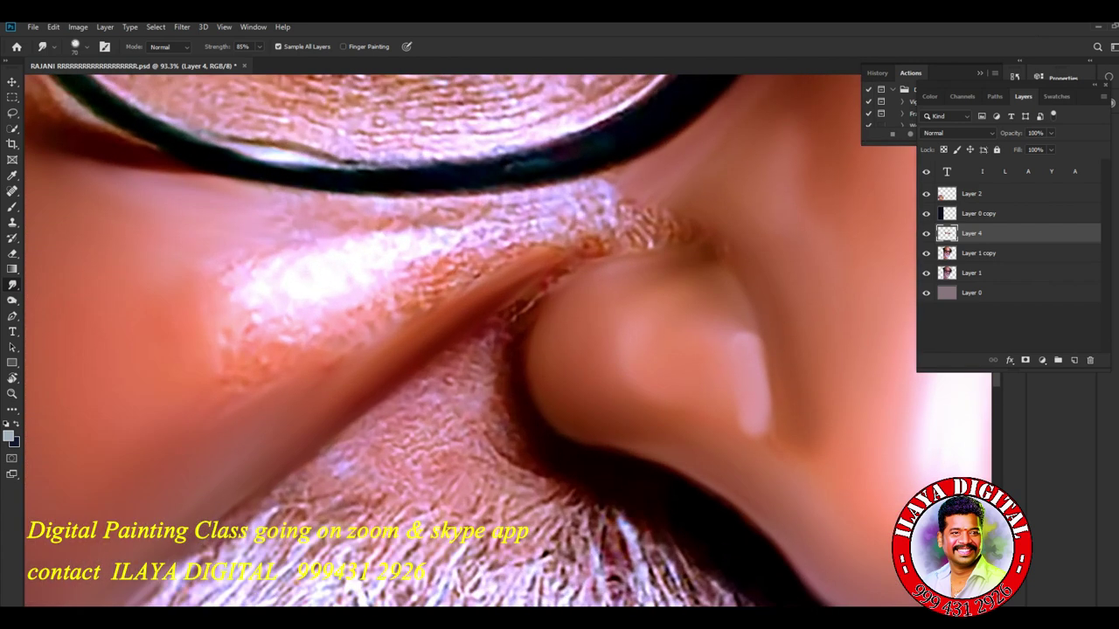
left_click_drag(656, 222, 564, 242)
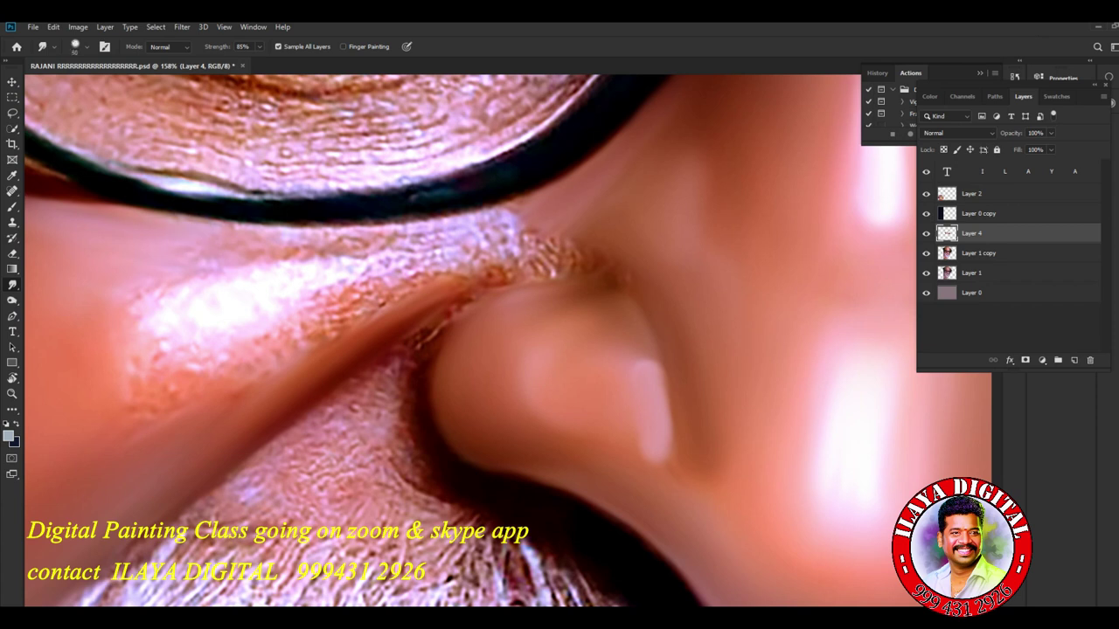
mouse_move(298, 239)
left_mouse_down()
mouse_move(253, 254)
mouse_move(299, 235)
mouse_move(425, 236)
mouse_move(295, 224)
left_mouse_up()
key("[")
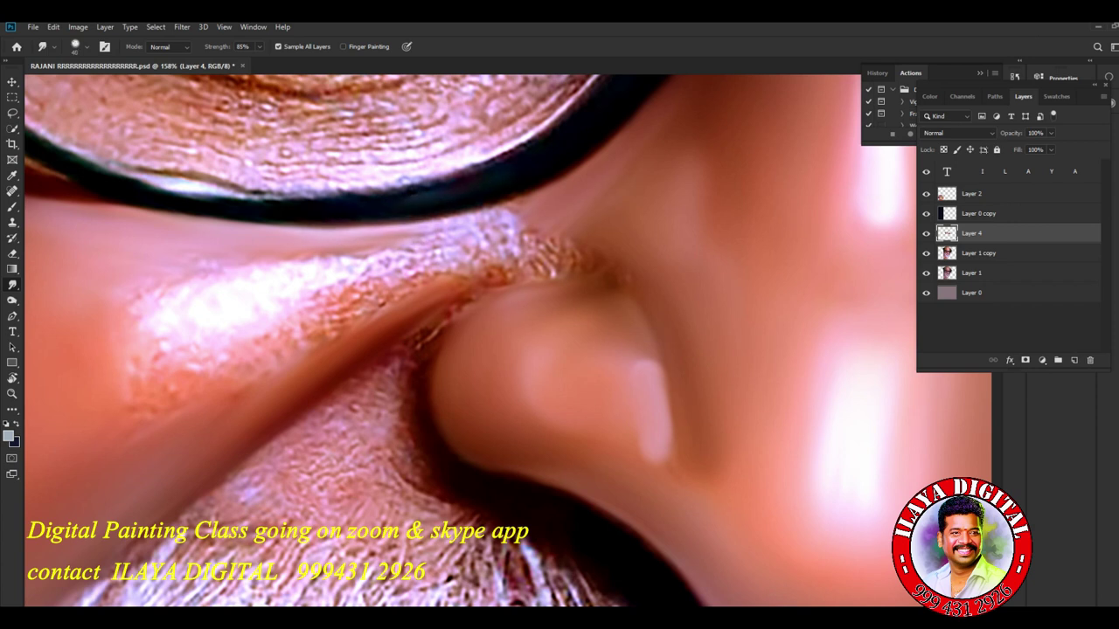
left_click_drag(367, 225, 437, 221)
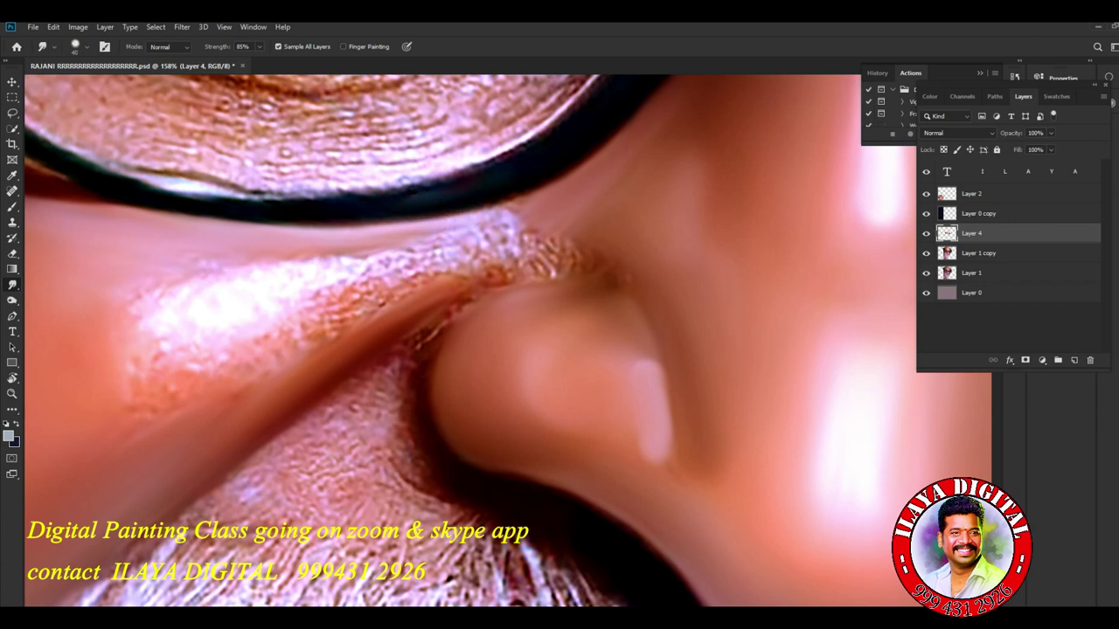
mouse_move(524, 197)
left_mouse_down()
mouse_move(500, 205)
mouse_move(514, 212)
mouse_move(498, 210)
mouse_move(527, 213)
left_mouse_up()
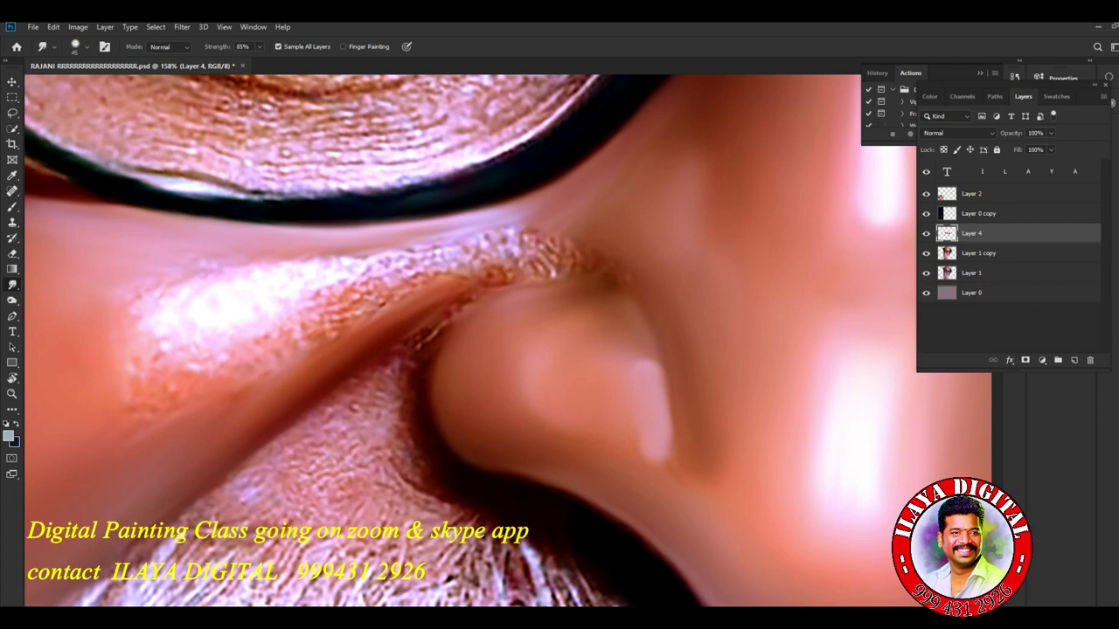
Smudge the crease around the top of the left nostril wing into a smooth dark curve with a brush of about 30 to 40 px.
left_click_drag(399, 320, 468, 285)
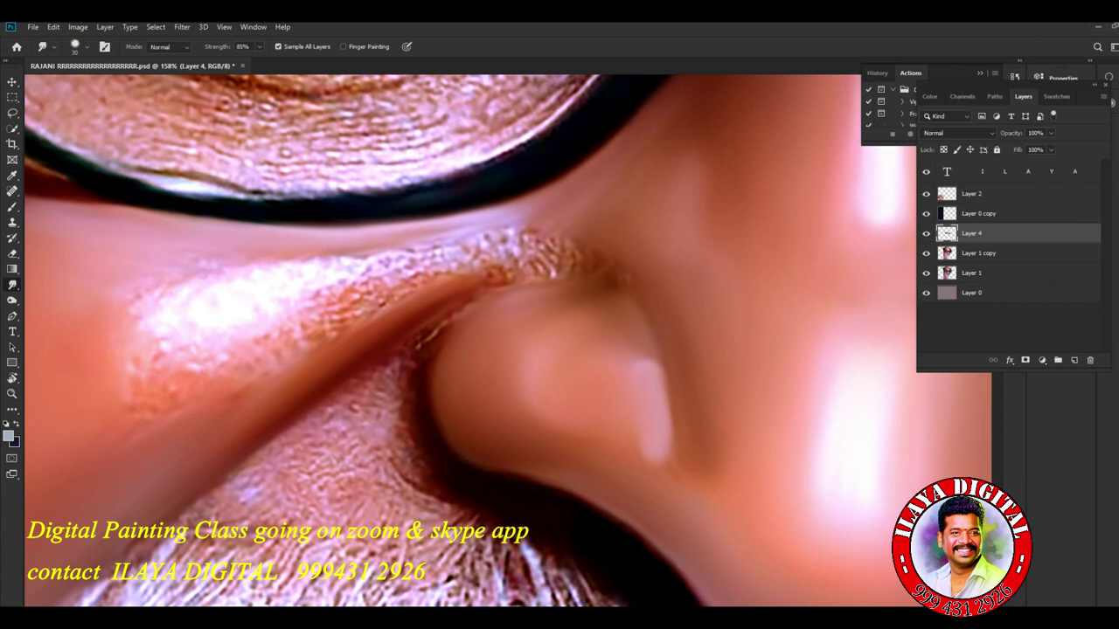
left_click_drag(430, 385, 433, 400)
mouse_move(427, 346)
left_mouse_down()
mouse_move(504, 272)
mouse_move(556, 268)
left_mouse_up()
mouse_move(465, 316)
left_mouse_down()
mouse_move(504, 285)
mouse_move(584, 265)
mouse_move(572, 272)
left_mouse_up()
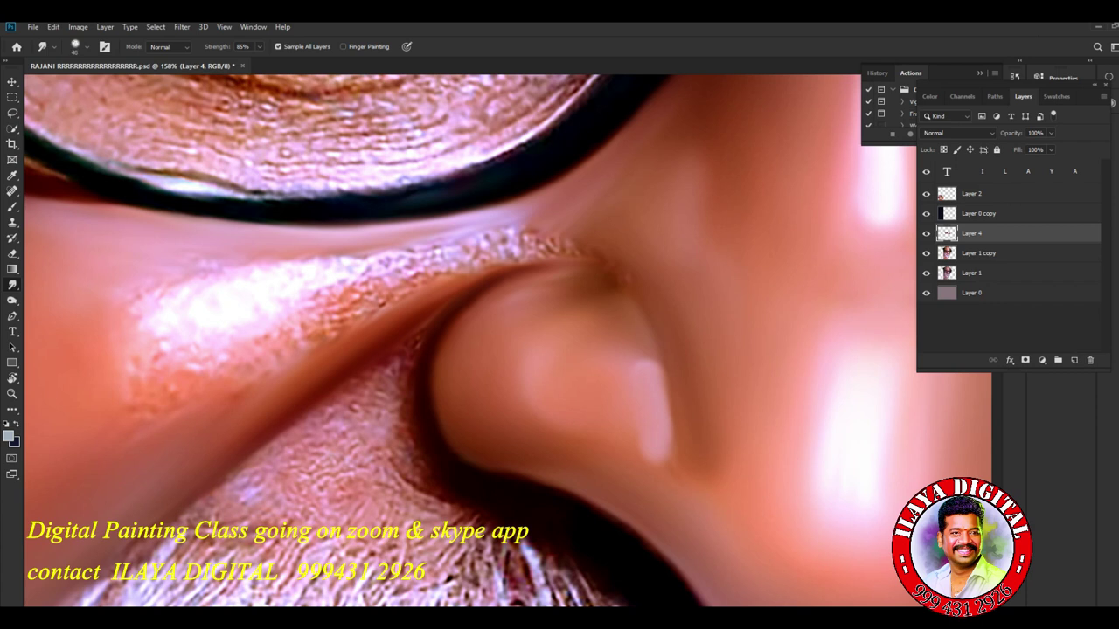
left_click_drag(600, 282, 550, 288)
Smudge the speckled skin around the outer end and underside of the left cheek highlight into the surrounding cheek.
key("]")
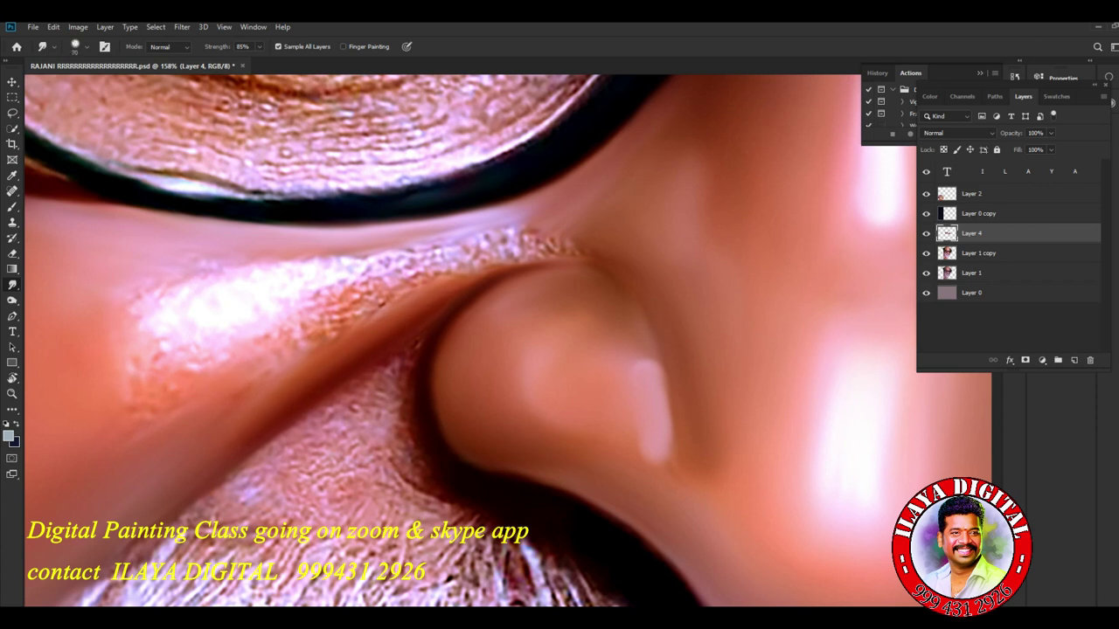
mouse_move(133, 319)
left_mouse_down()
mouse_move(162, 385)
mouse_move(115, 406)
left_mouse_up()
key("bracketleft")
key("bracketleft")
left_click_drag(224, 360, 250, 383)
left_click_drag(296, 343, 393, 279)
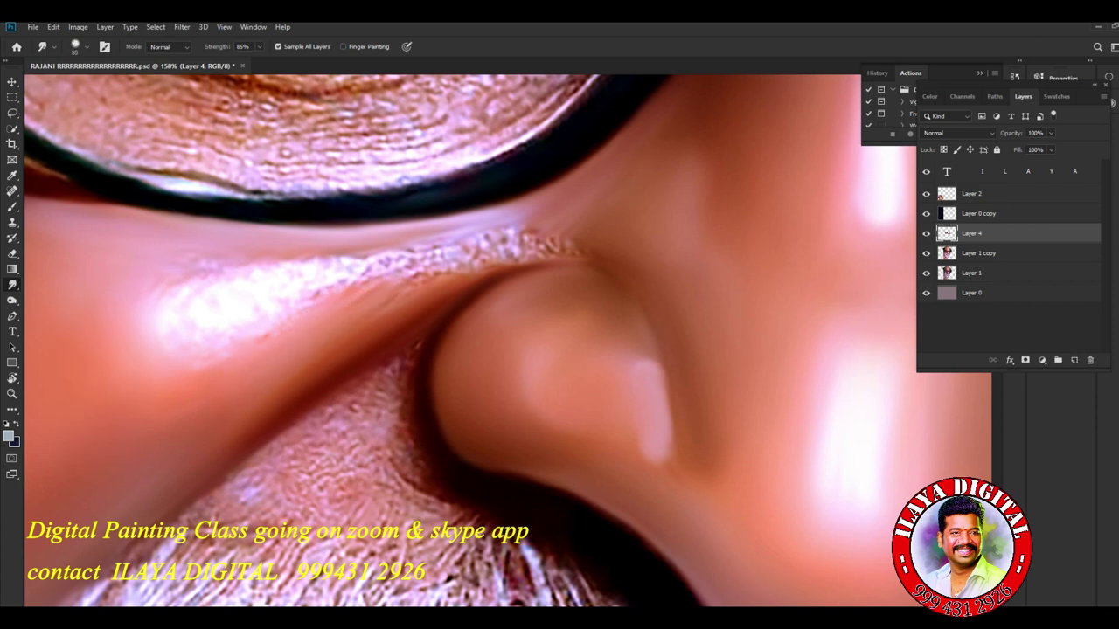
Smudge the speckled strip from the left cheek highlight to the top of the nostril wing with a brush of about 50 px.
left_click_drag(206, 264, 414, 245)
left_click_drag(505, 229, 559, 245)
mouse_move(456, 266)
left_mouse_down()
mouse_move(550, 249)
mouse_move(483, 243)
mouse_move(409, 264)
mouse_move(413, 277)
left_mouse_up()
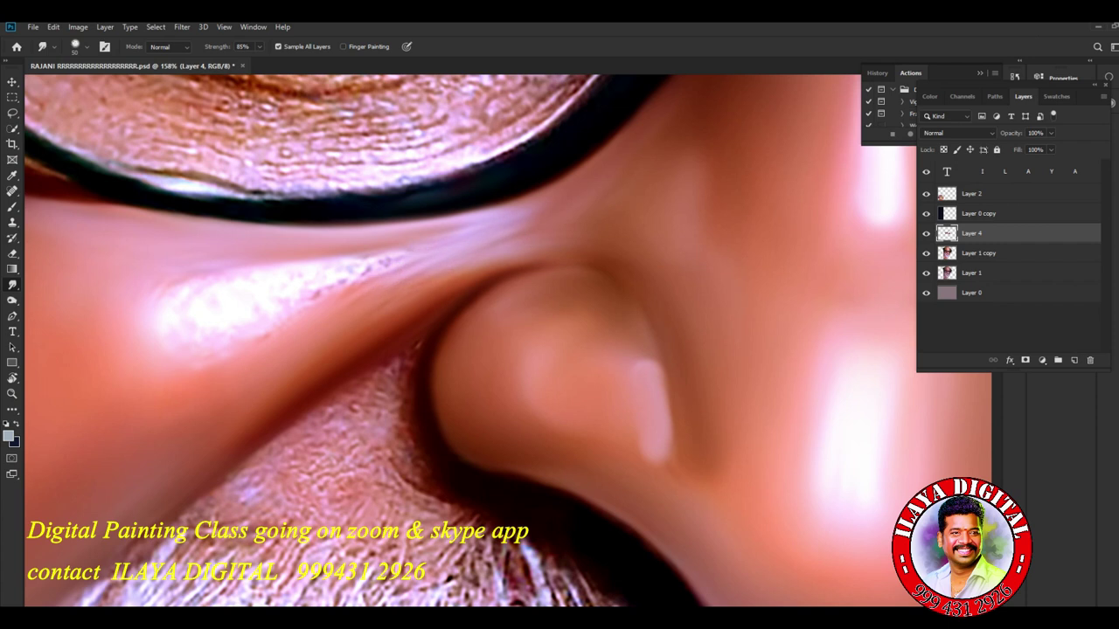
Blend the skin above the left nostril wing into the side of the nose with a smudge brush of about 50 to 70 px.
left_click_drag(535, 204, 573, 190)
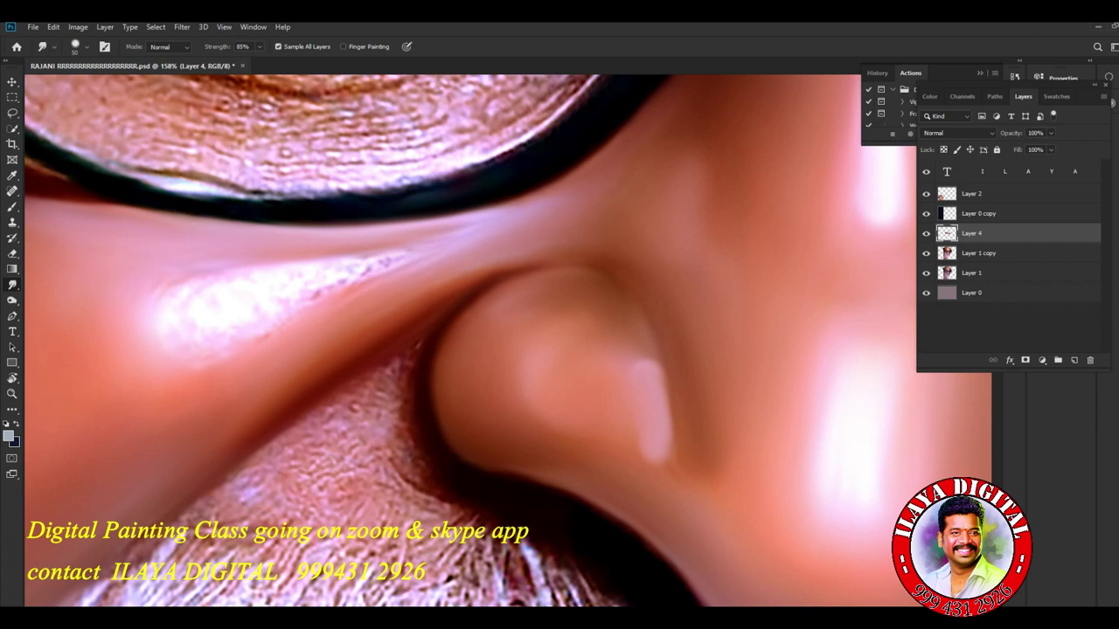
left_click_drag(511, 268, 531, 262)
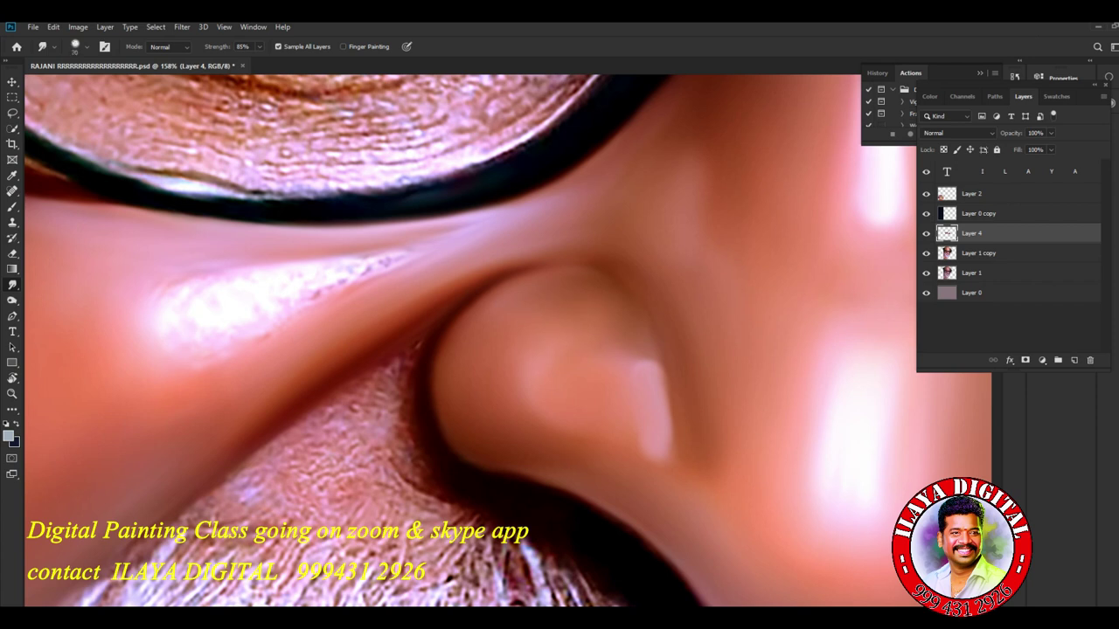
left_click_drag(679, 191, 692, 161)
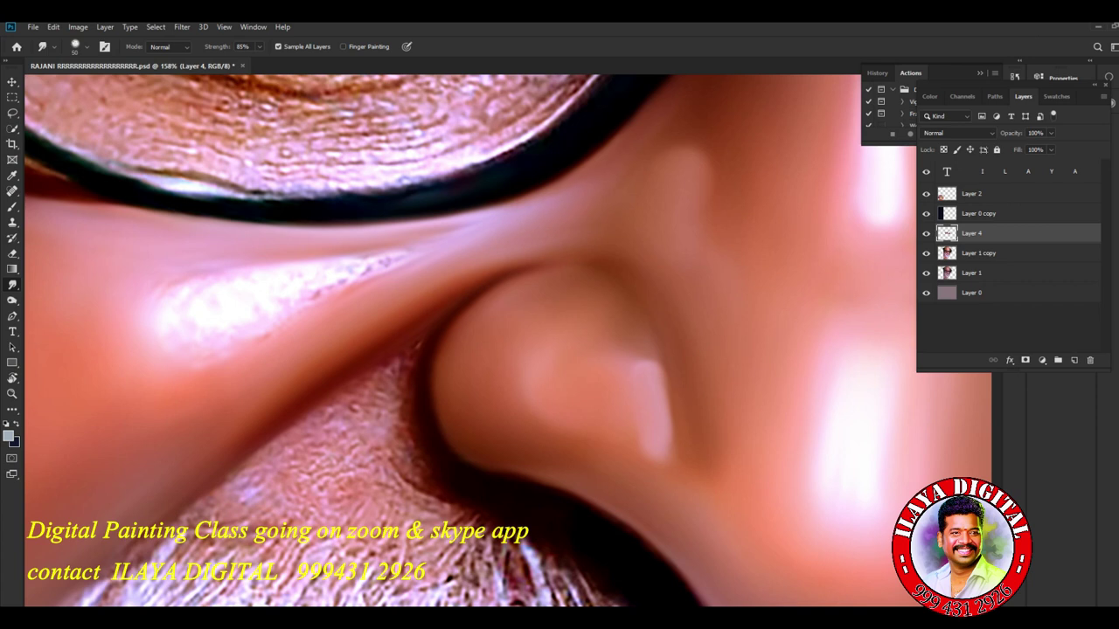
Smudge out the specks inside the left cheek highlight with a brush of about 60 px.
key("bracketleft")
mouse_move(219, 300)
left_mouse_down()
mouse_move(182, 344)
mouse_move(190, 351)
left_mouse_up()
left_click_drag(202, 297, 172, 316)
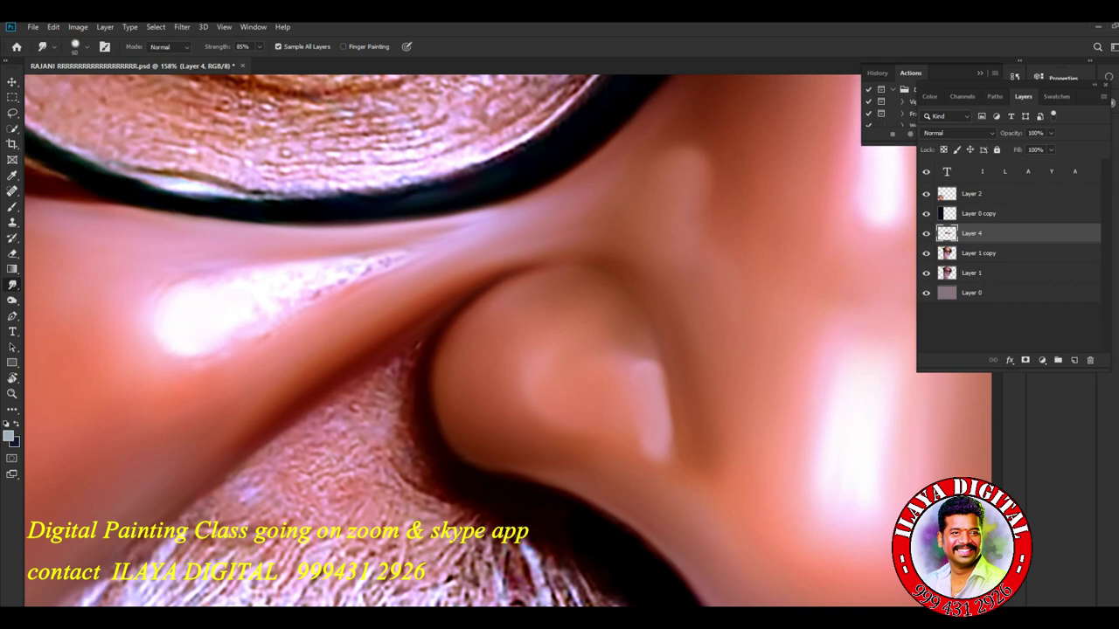
left_click_drag(229, 293, 331, 264)
left_click_drag(254, 307, 342, 280)
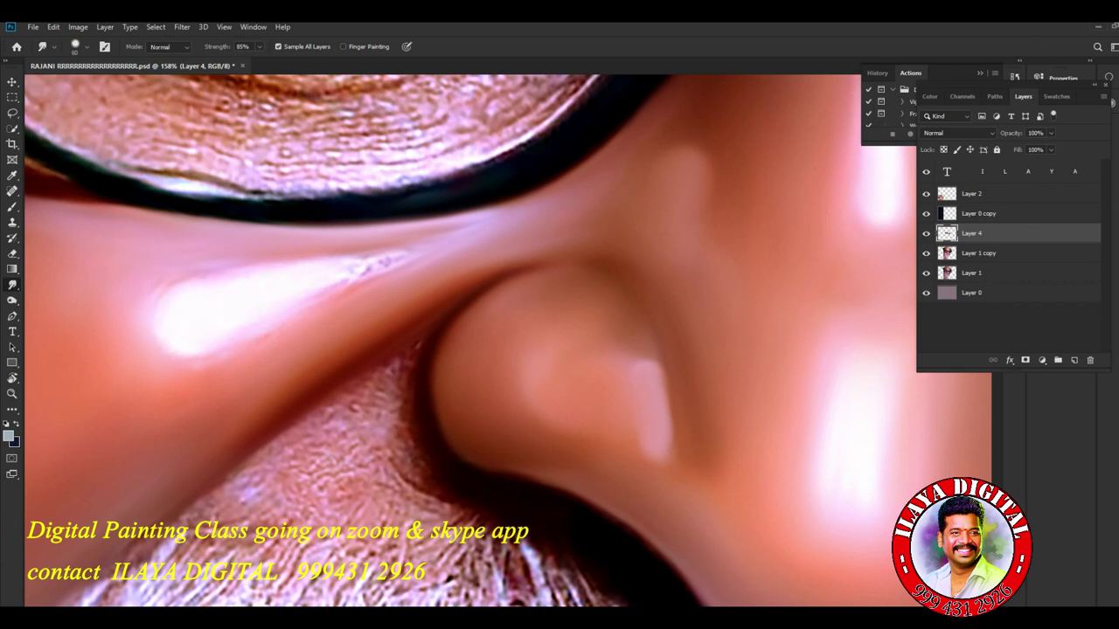
Round off the outer end of the left cheek highlight and taper its inner tip toward the nose with a 60 to 70 px smudge brush.
left_click_drag(171, 336, 155, 349)
left_click_drag(210, 282, 201, 275)
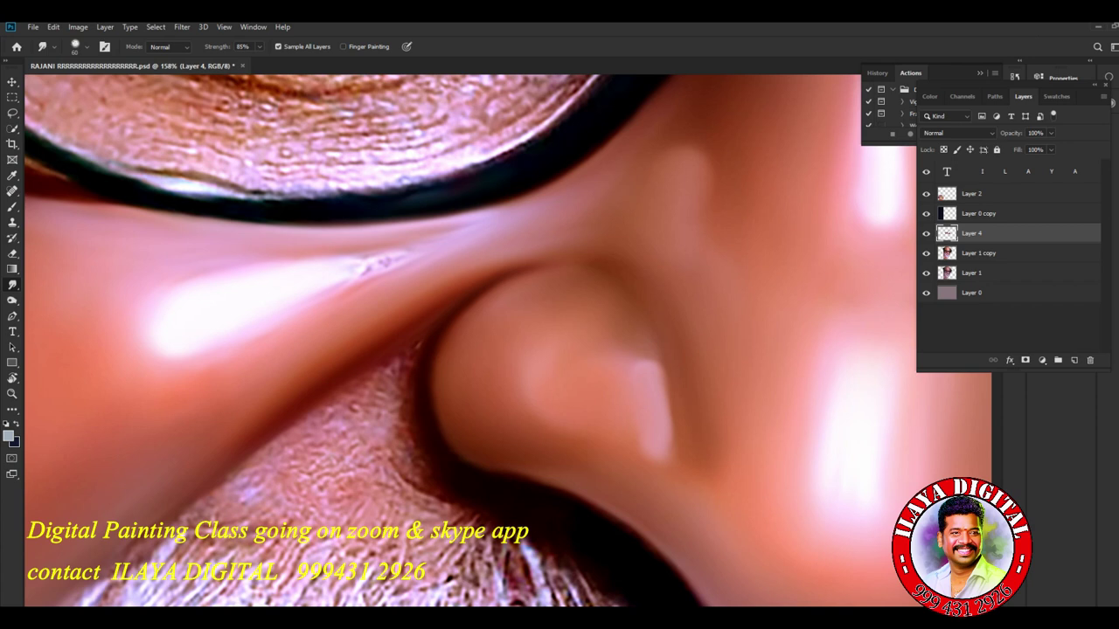
left_click_drag(356, 272, 407, 248)
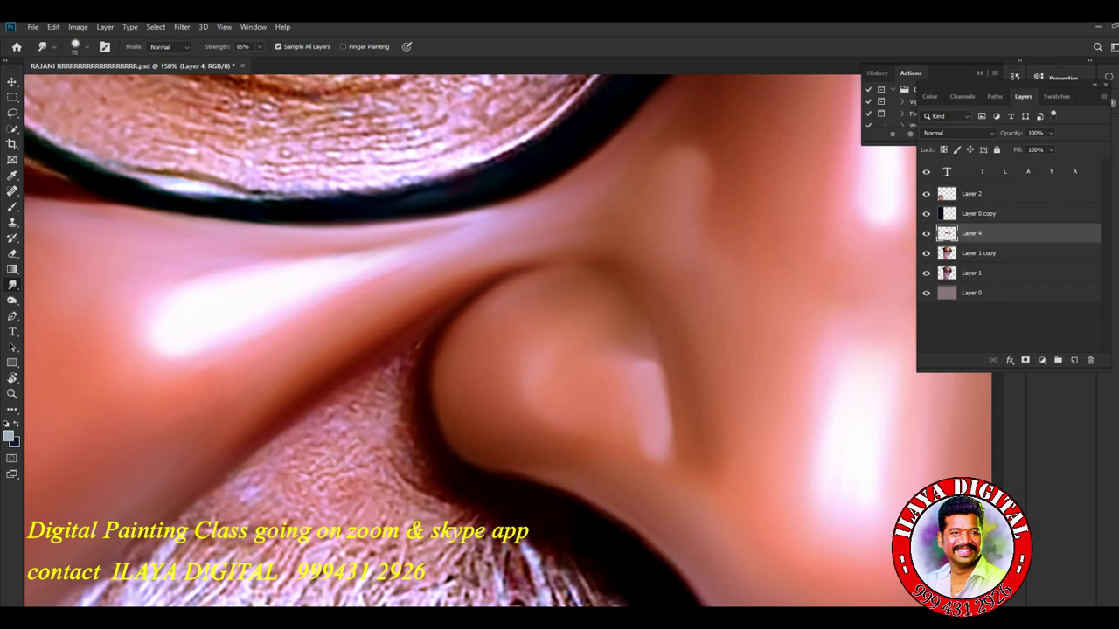
left_click_drag(167, 321, 151, 322)
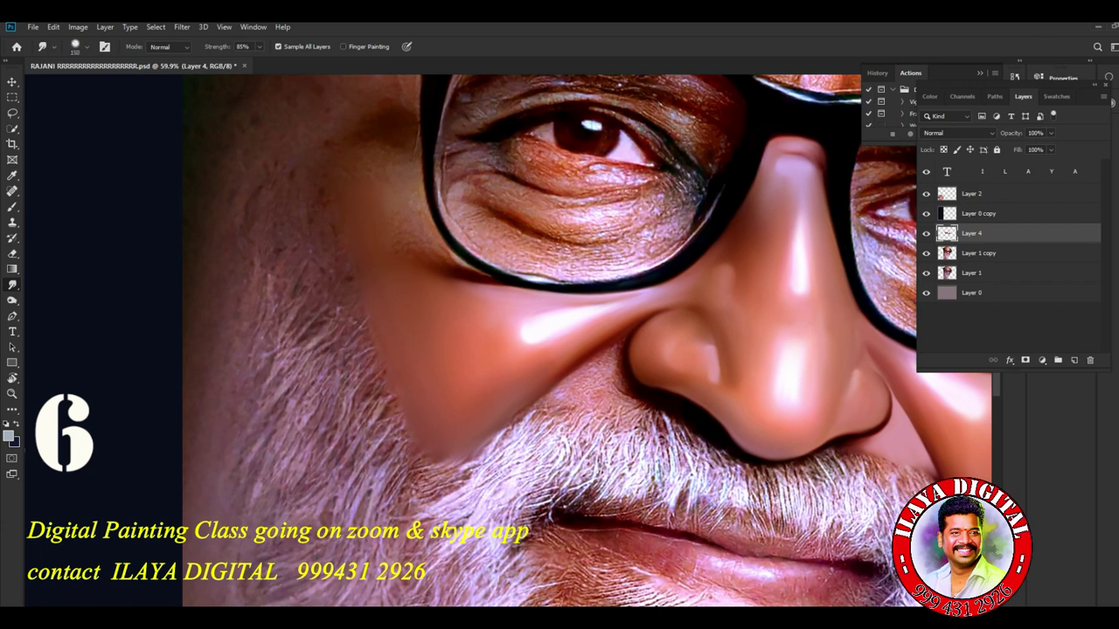
Outline the bare skin between the left cheek fold, the nostril wing and the moustache with the Pen tool and load it as a selection.
key("bracketleft")
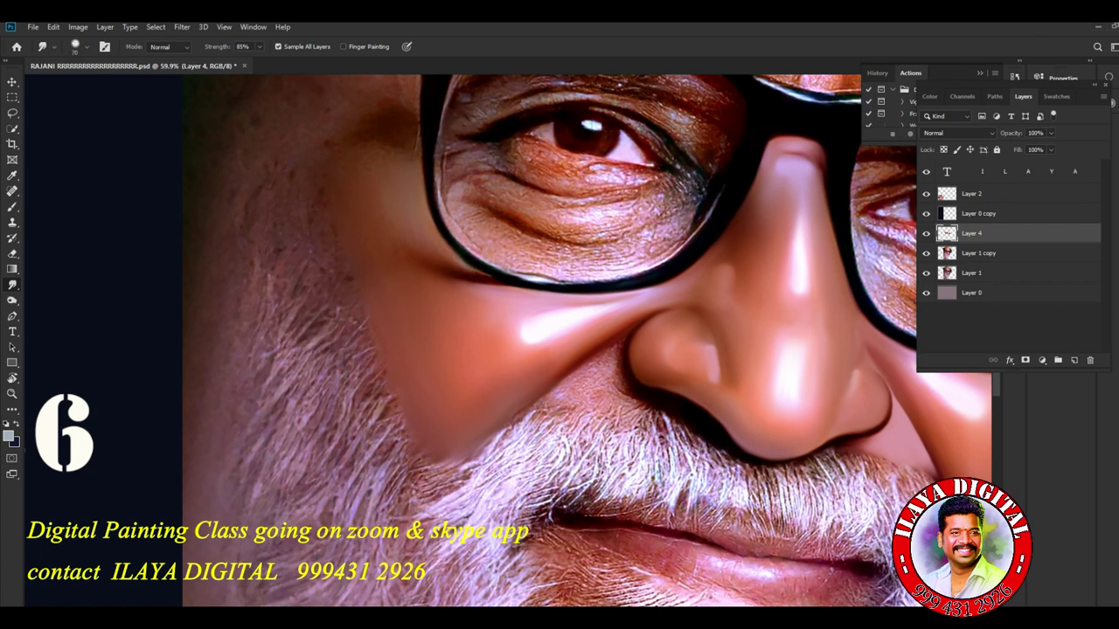
key("bracketright")
key("bracketright")
scroll(771, 432, "up", 5)
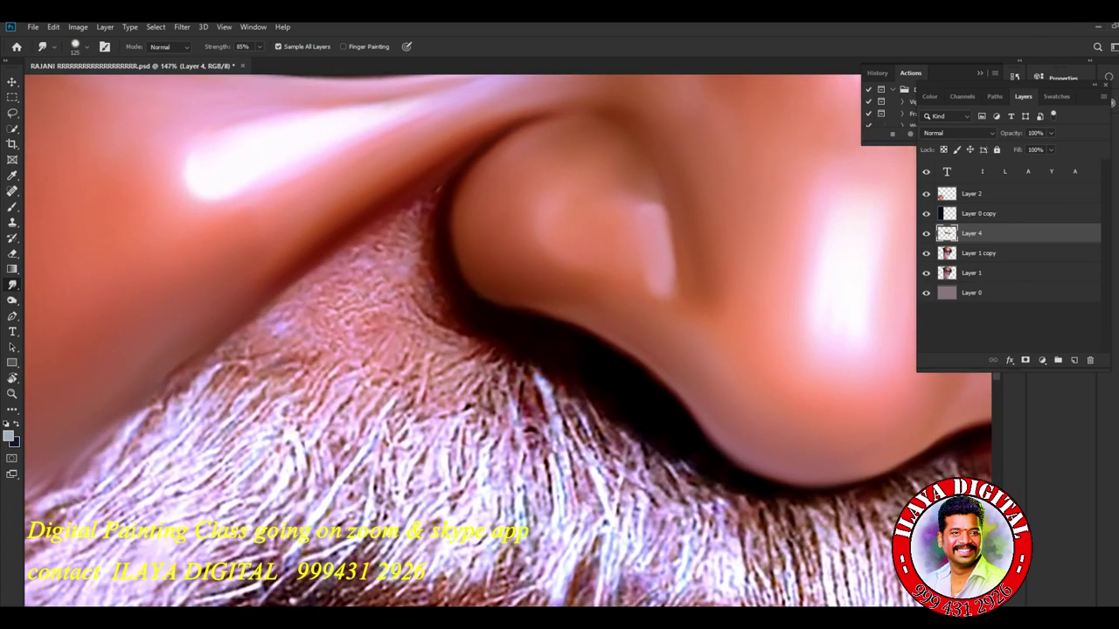
key("p")
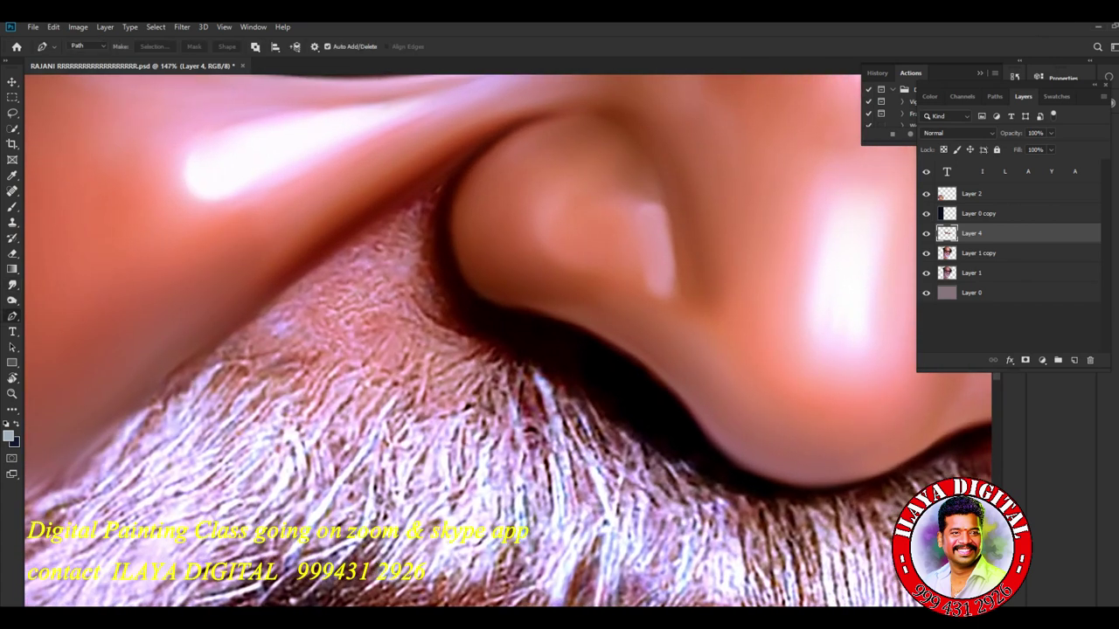
left_click(493, 141)
left_click_drag(176, 381, 107, 476)
left_click_drag(281, 473, 295, 485)
left_click_drag(395, 499, 435, 505)
left_click_drag(531, 494, 572, 488)
left_click_drag(596, 445, 599, 424)
left_click_drag(587, 385, 548, 356)
left_click_drag(530, 354, 488, 335)
left_click_drag(459, 171, 529, 90)
key("ctrl+Return")
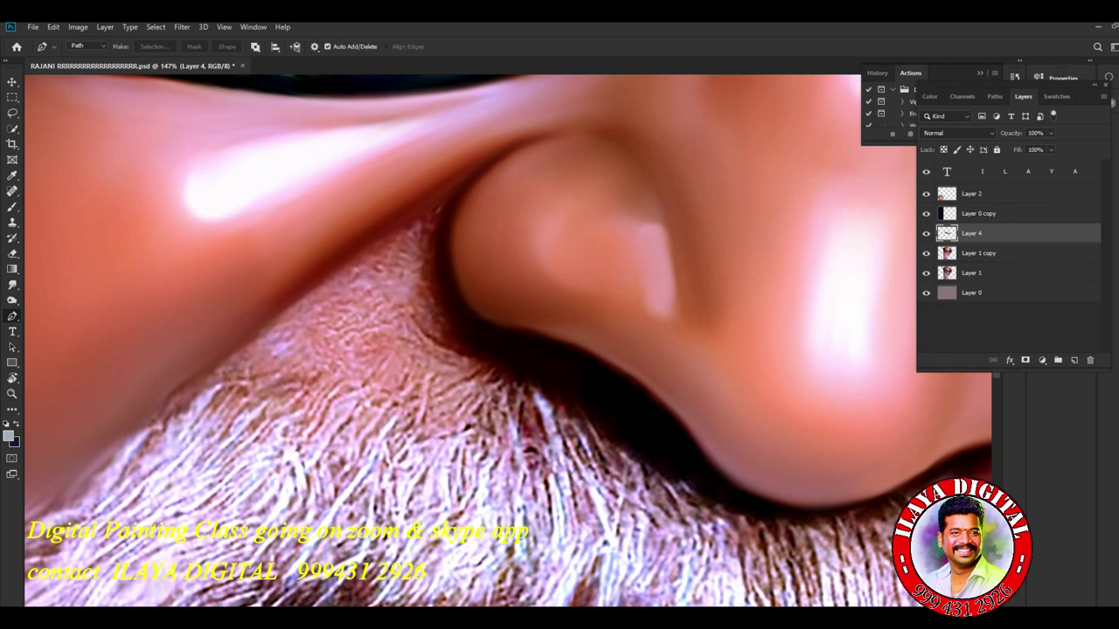
Smudge the selected skin patch beside the left nostril smooth with a brush of about 40 px, and remove the selection.
key("r")
key("bracketleft")
key("bracketleft")
key("bracketleft")
key("bracketleft")
key("bracketleft")
key("bracketleft")
key("bracketright")
left_click_drag(339, 306, 297, 332)
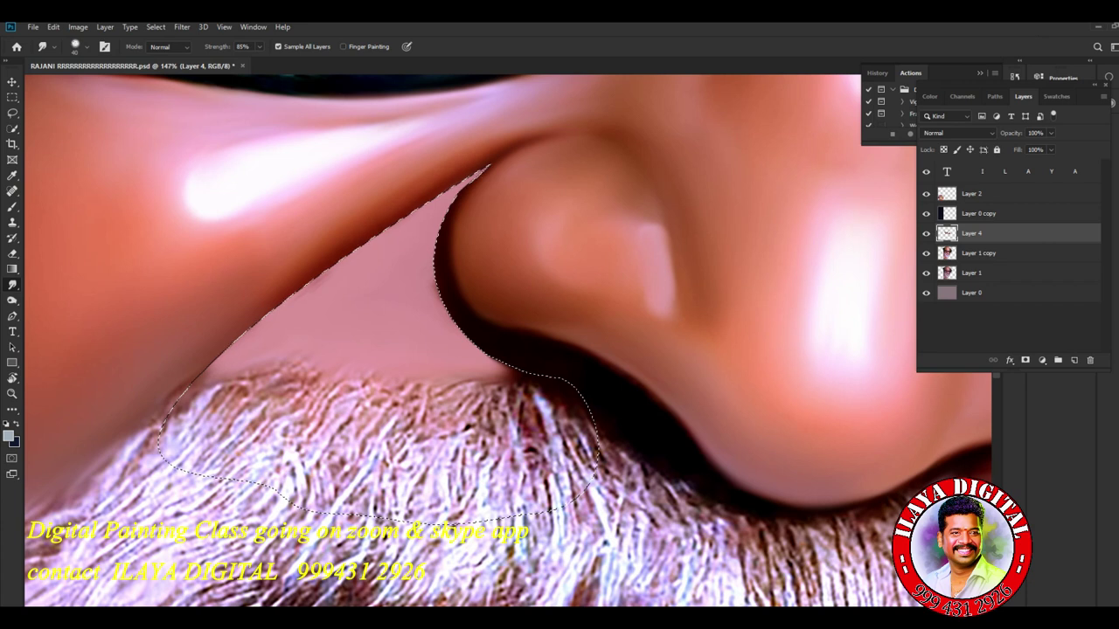
key("ctrl+d")
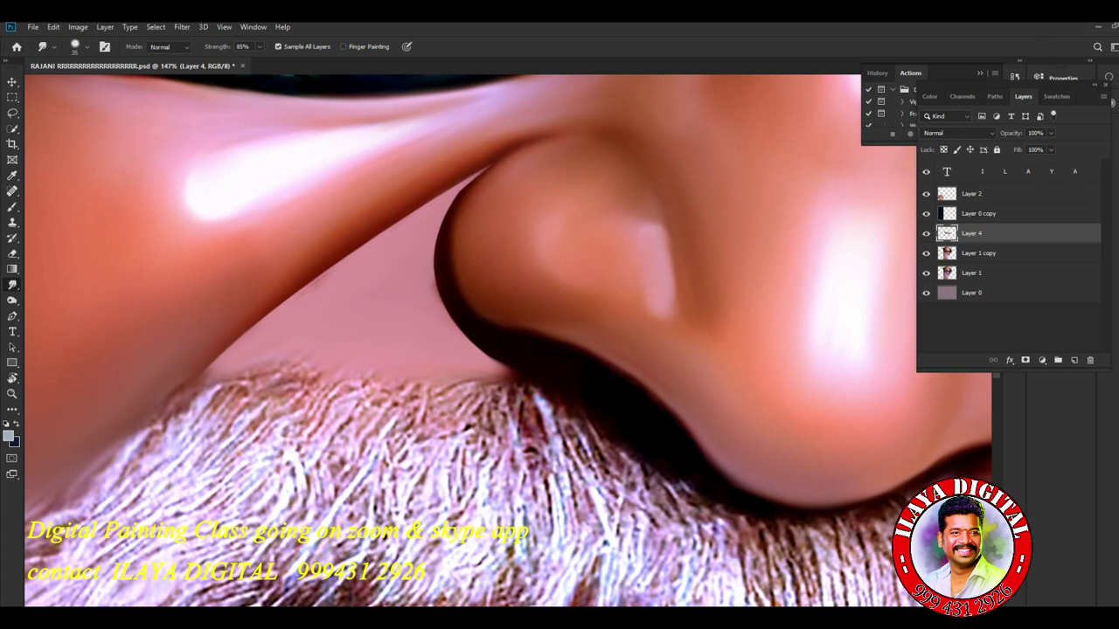
Soften the left cheek fold's edge and the patch's border with the moustache using a smudge brush of about 35 to 60 px.
left_click_drag(381, 234, 196, 380)
key("]")
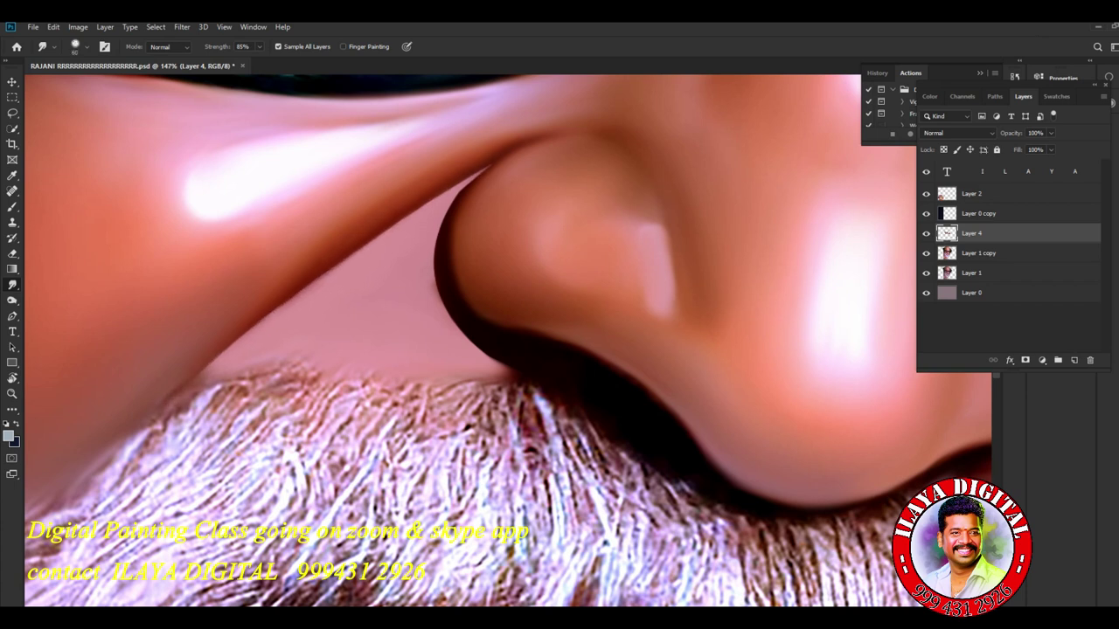
left_click_drag(425, 206, 474, 177)
left_click_drag(325, 273, 201, 380)
mouse_move(238, 379)
left_mouse_down()
mouse_move(313, 372)
mouse_move(201, 400)
mouse_move(374, 379)
left_mouse_up()
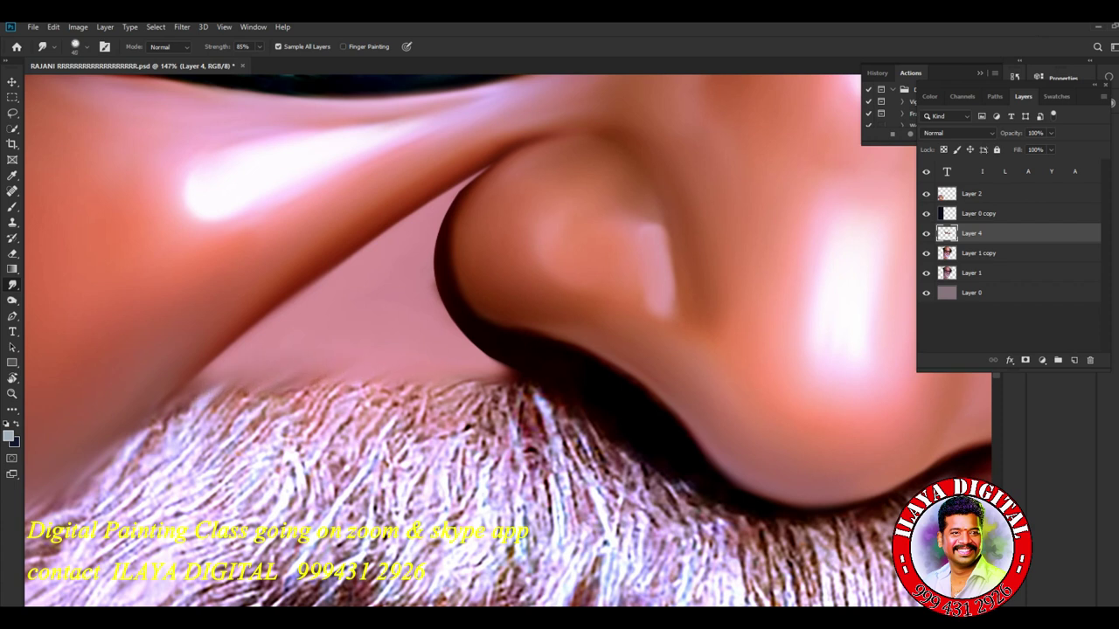
Erase the smudging at the left nostril wing's lower outer corner to bring back the hairs, and blend the wing's dark outline.
key("e")
left_click_drag(485, 364, 442, 329)
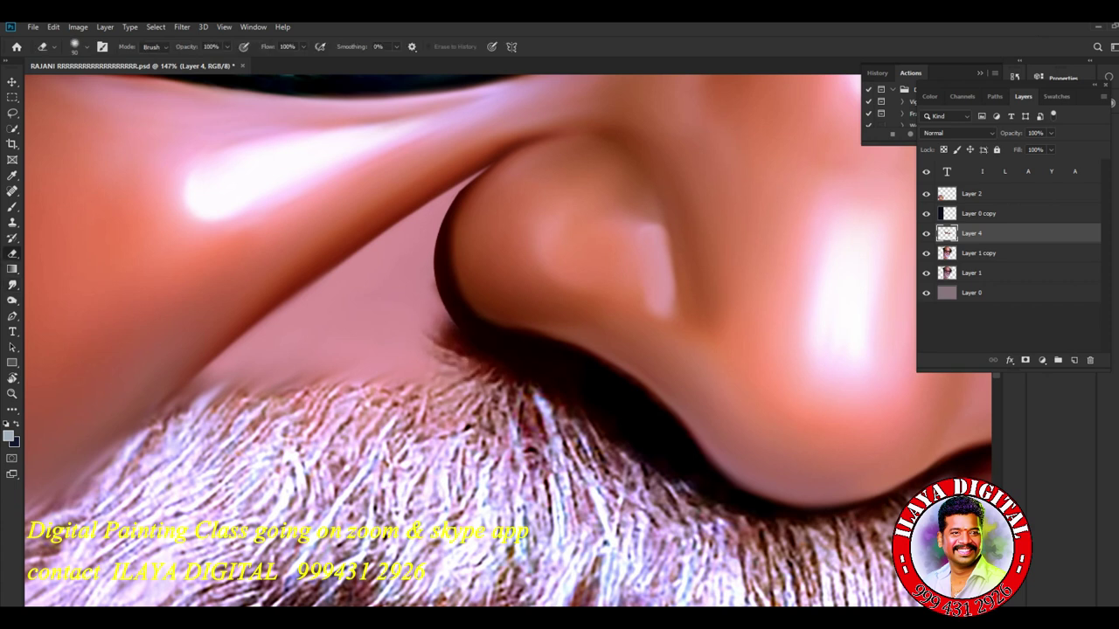
key("r")
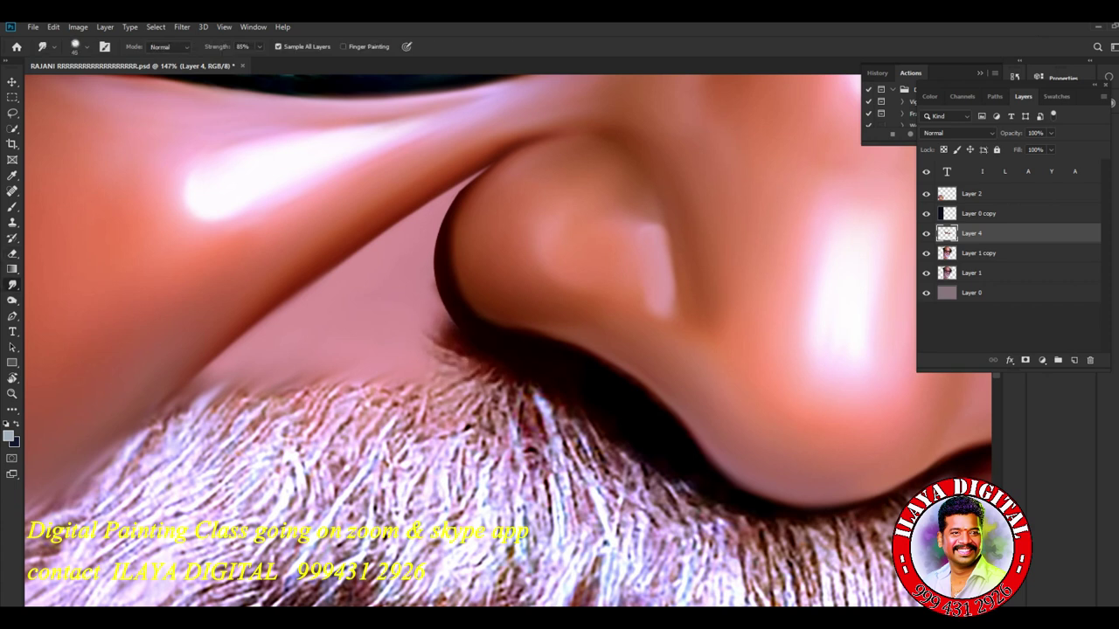
mouse_move(449, 327)
left_mouse_down()
mouse_move(440, 301)
mouse_move(453, 332)
left_mouse_up()
key("[")
mouse_move(444, 231)
left_mouse_down()
mouse_move(448, 206)
mouse_move(484, 175)
left_mouse_up()
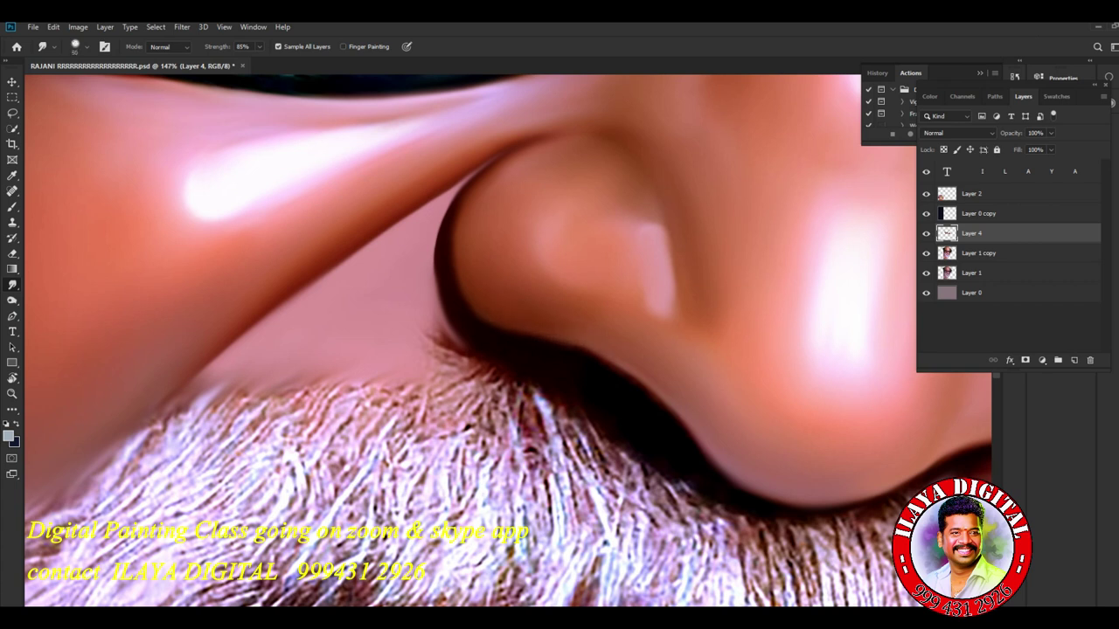
Smudge the dark nostril shadow and the fine hairs beneath the nose into a soft edge with a brush of about 50 px.
mouse_move(429, 323)
left_mouse_down()
mouse_move(503, 389)
mouse_move(444, 347)
mouse_move(444, 323)
mouse_move(465, 350)
left_mouse_up()
mouse_move(507, 386)
left_mouse_down()
mouse_move(547, 399)
mouse_move(500, 390)
left_mouse_up()
mouse_move(575, 421)
left_mouse_down()
mouse_move(733, 517)
mouse_move(821, 528)
mouse_move(903, 502)
left_mouse_up()
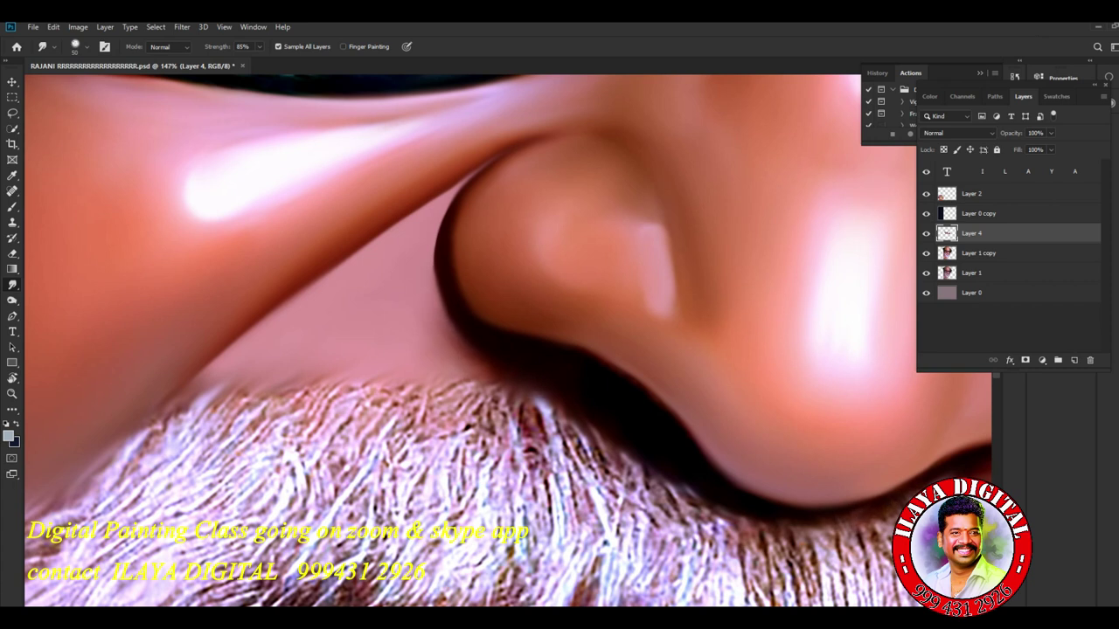
key("bracketleft")
key("bracketright")
left_click_drag(437, 269, 440, 292)
Rotate the canvas view to -17° for working on the upper face.
scroll(727, 323, "down", 11)
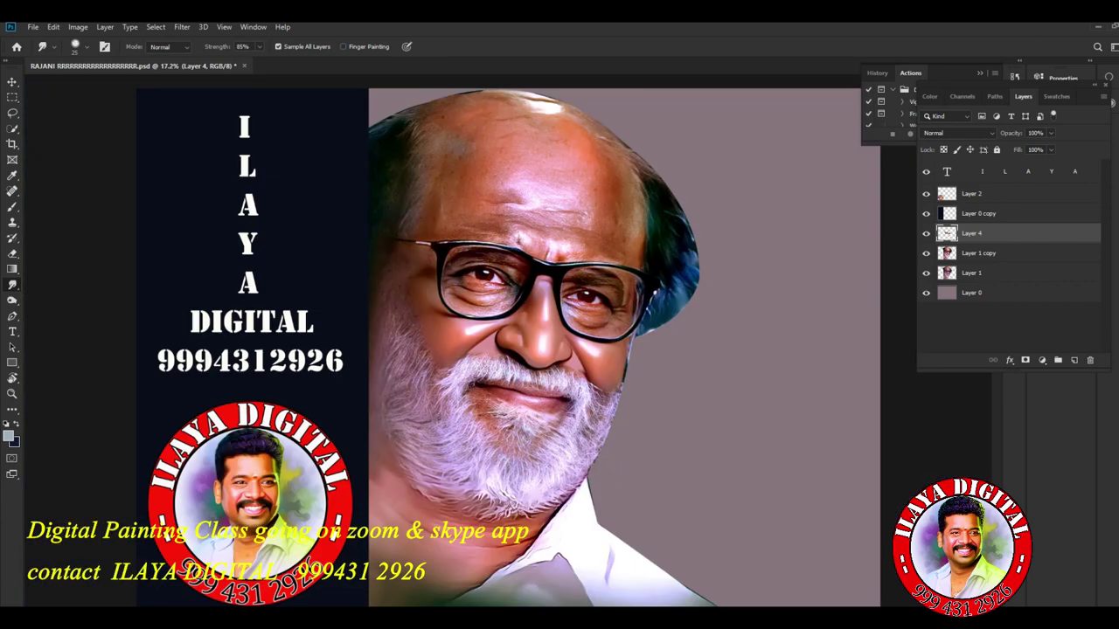
scroll(548, 290, "up", 6)
scroll(548, 290, "down", 2)
scroll(548, 290, "up", 2)
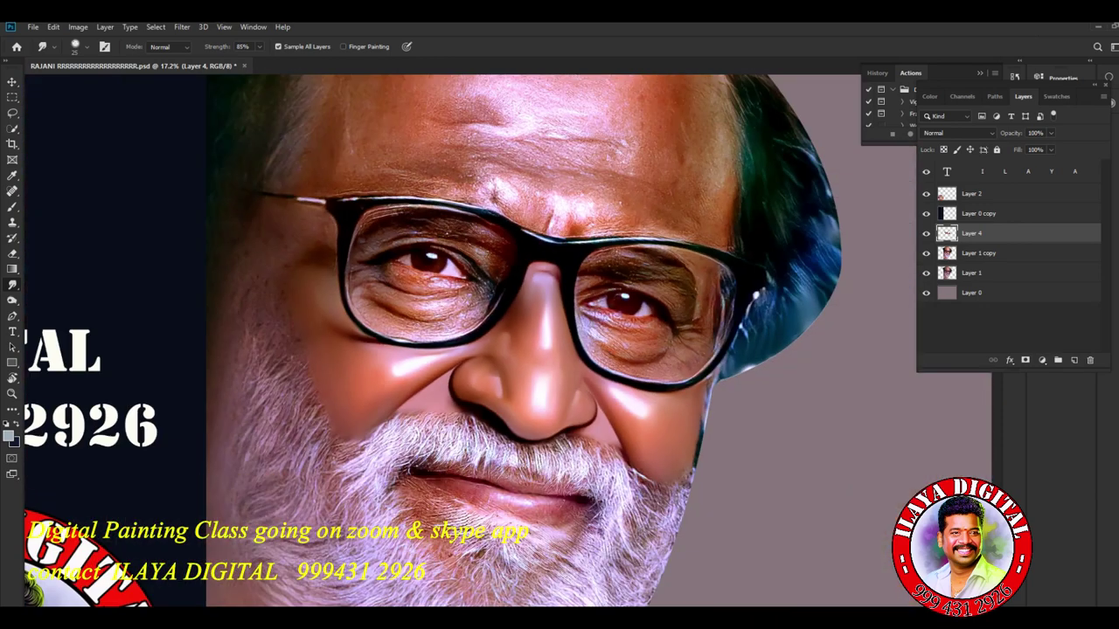
scroll(538, 301, "up", 2)
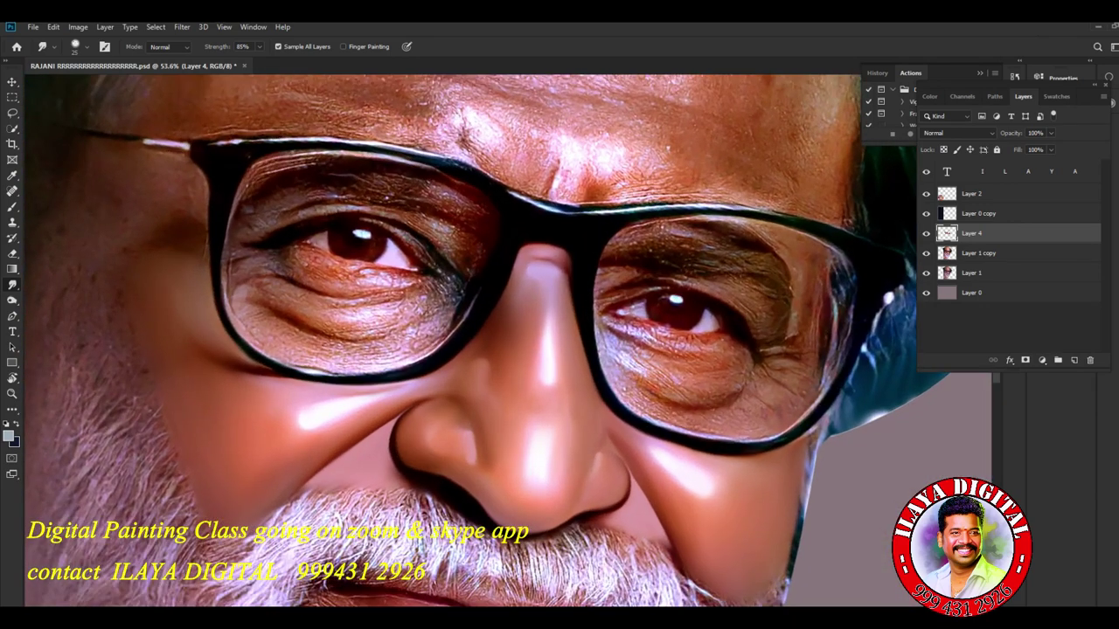
scroll(719, 350, "up", 3)
scroll(722, 352, "down", 3)
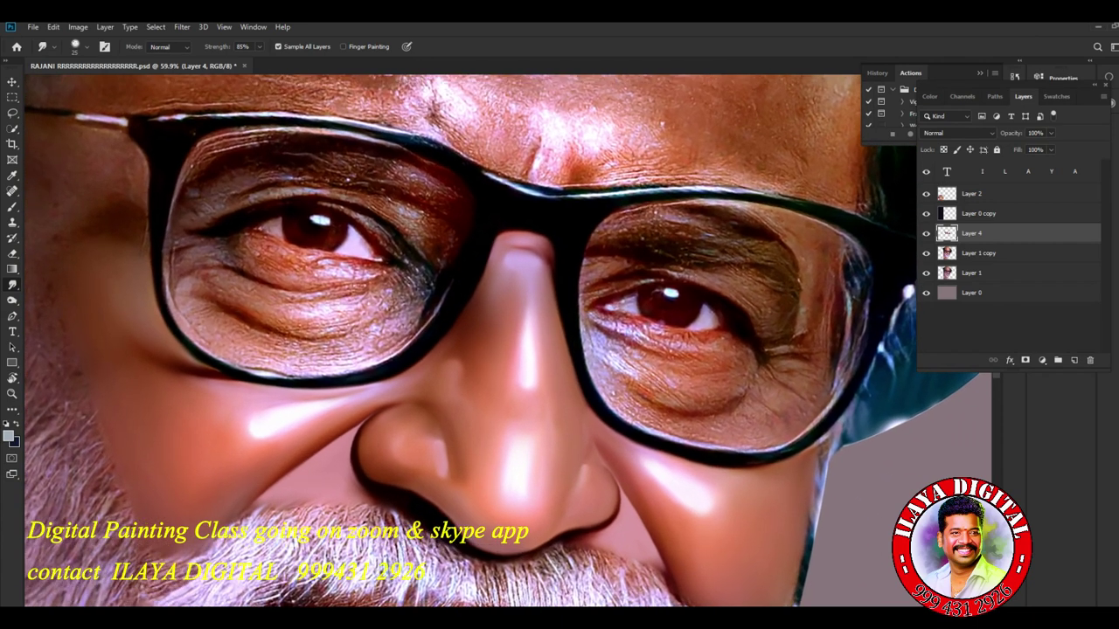
scroll(747, 358, "up", 3)
mouse_move(747, 359)
left_mouse_down()
mouse_move(535, 298)
mouse_move(497, 272)
mouse_move(474, 279)
left_mouse_up()
key("r")
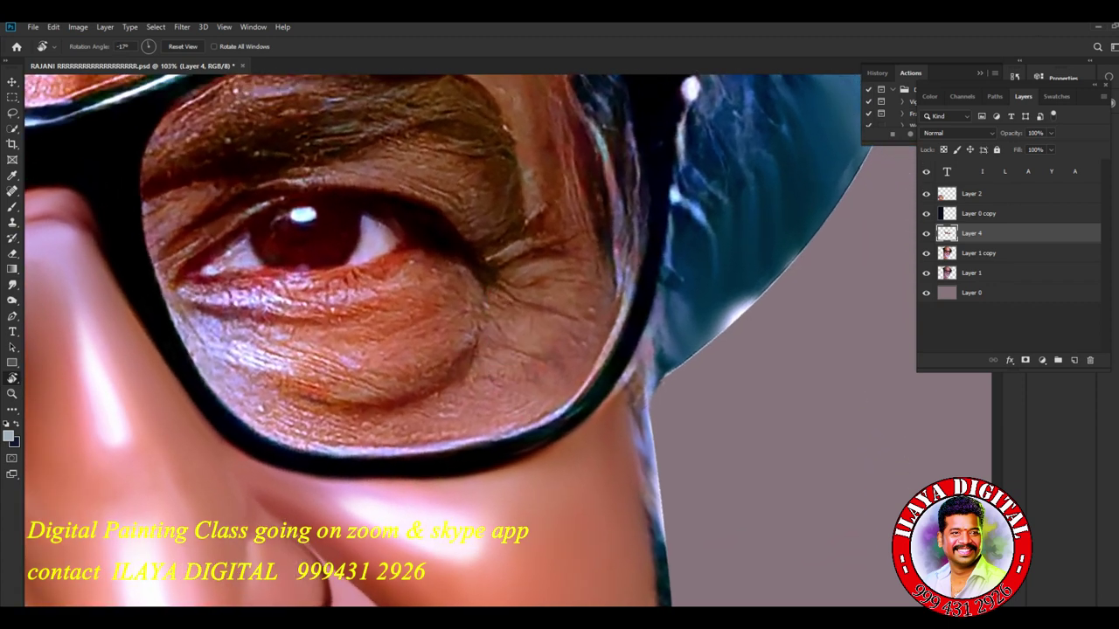
Examine the eye areas, glasses and forehead up close and against the whole portrait to judge the remaining rough skin.
scroll(689, 298, "up", 4)
left_click_drag(490, 332, 778, 325)
scroll(725, 376, "down", 1)
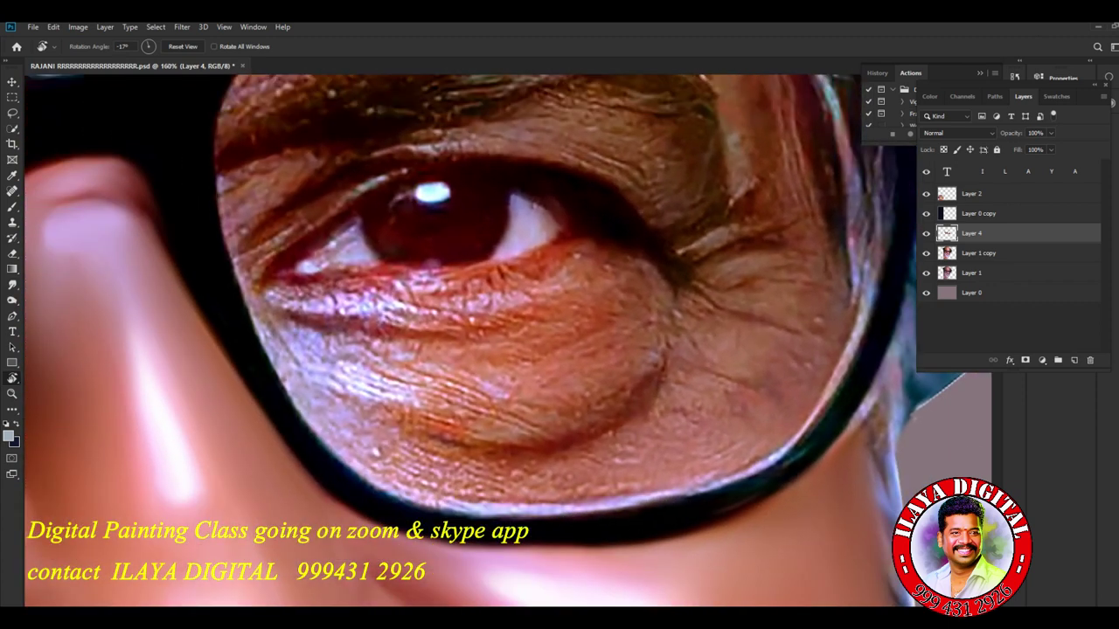
scroll(734, 369, "down", 3)
scroll(707, 370, "up", 2)
scroll(708, 371, "down", 1)
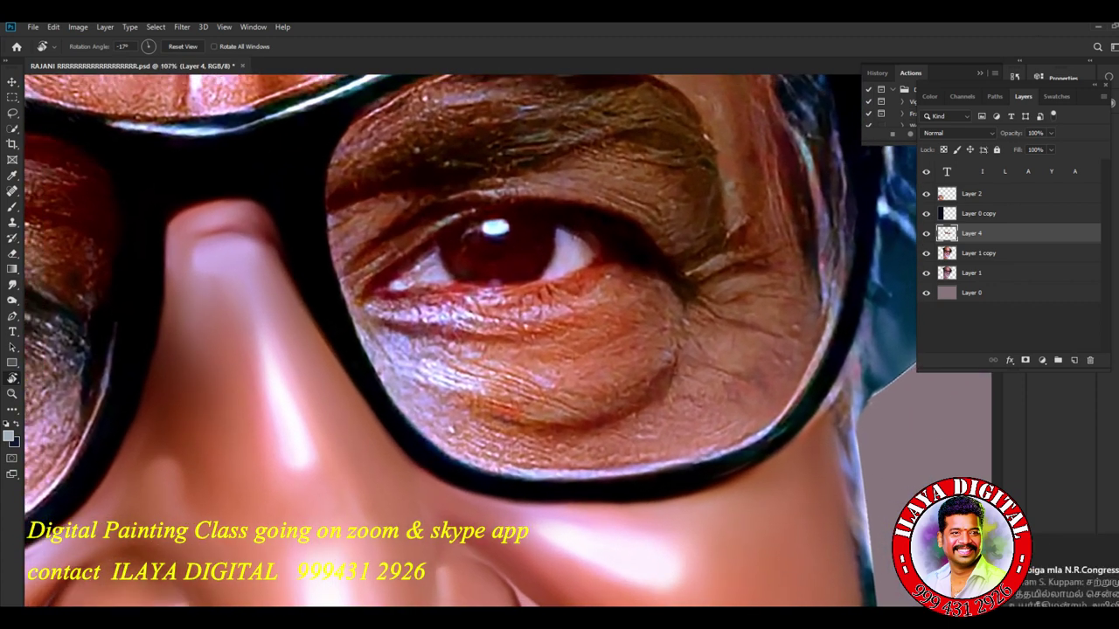
scroll(463, 341, "down", 2)
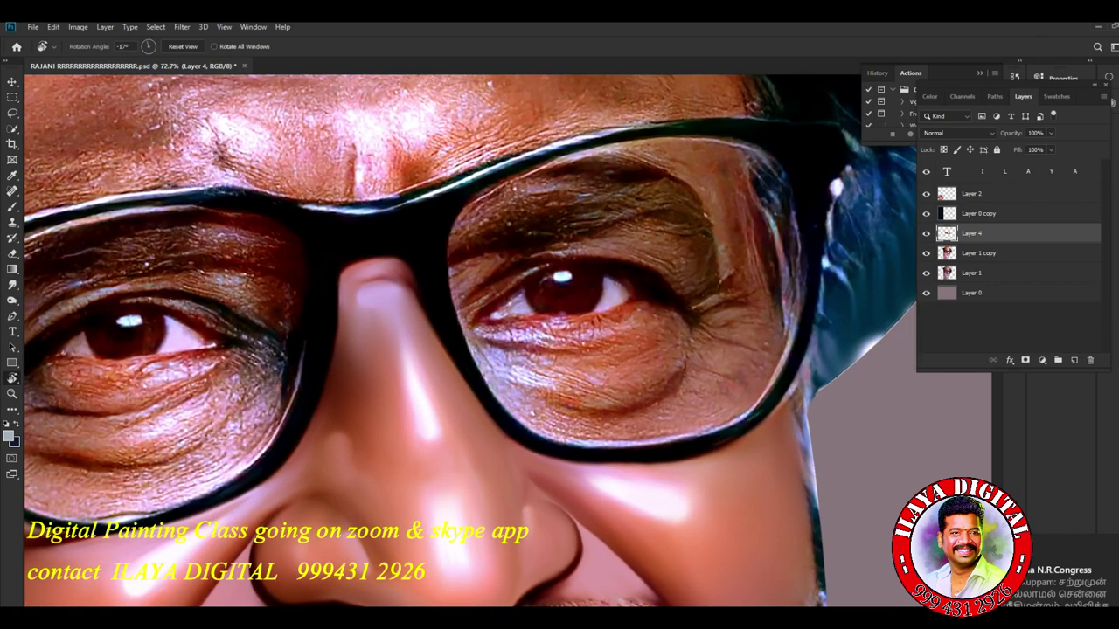
scroll(463, 341, "down", 3)
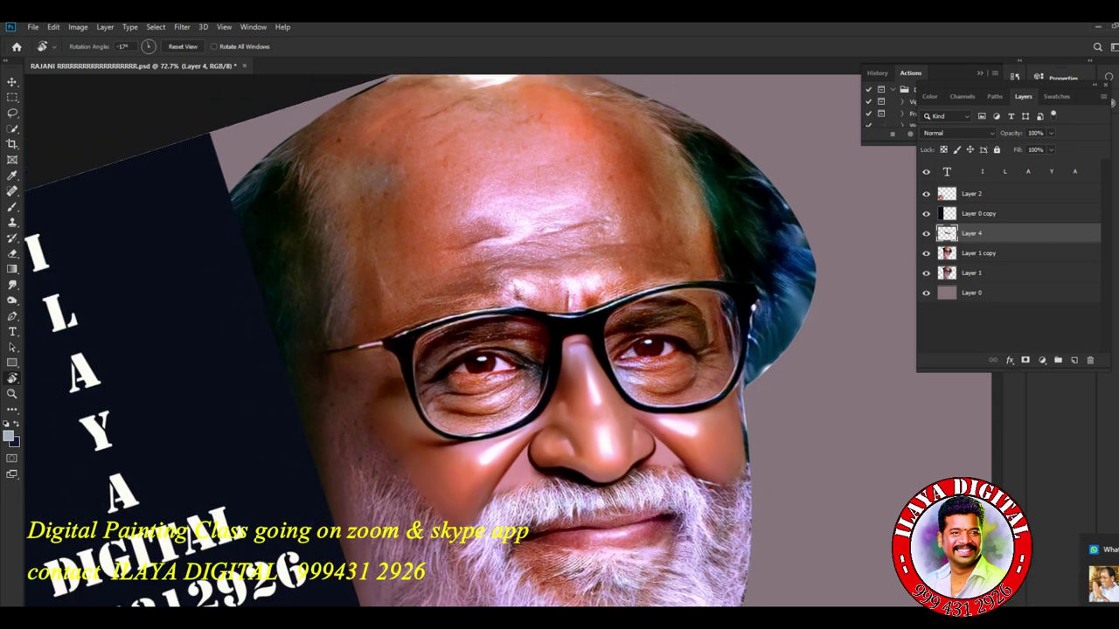
scroll(699, 388, "up", 4)
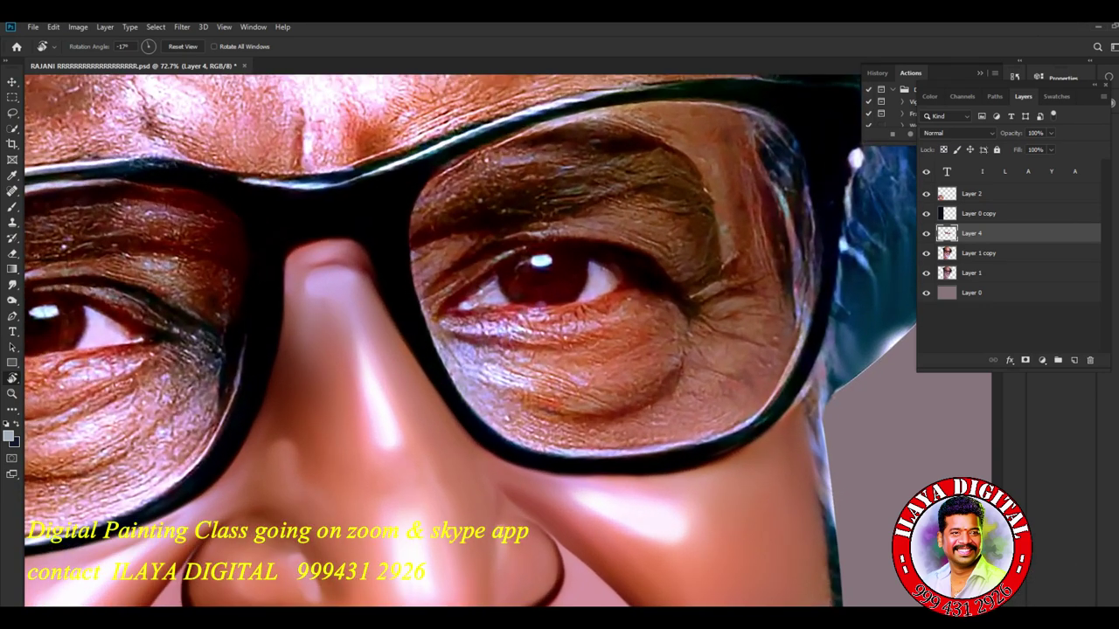
scroll(702, 383, "down", 4)
scroll(702, 382, "up", 3)
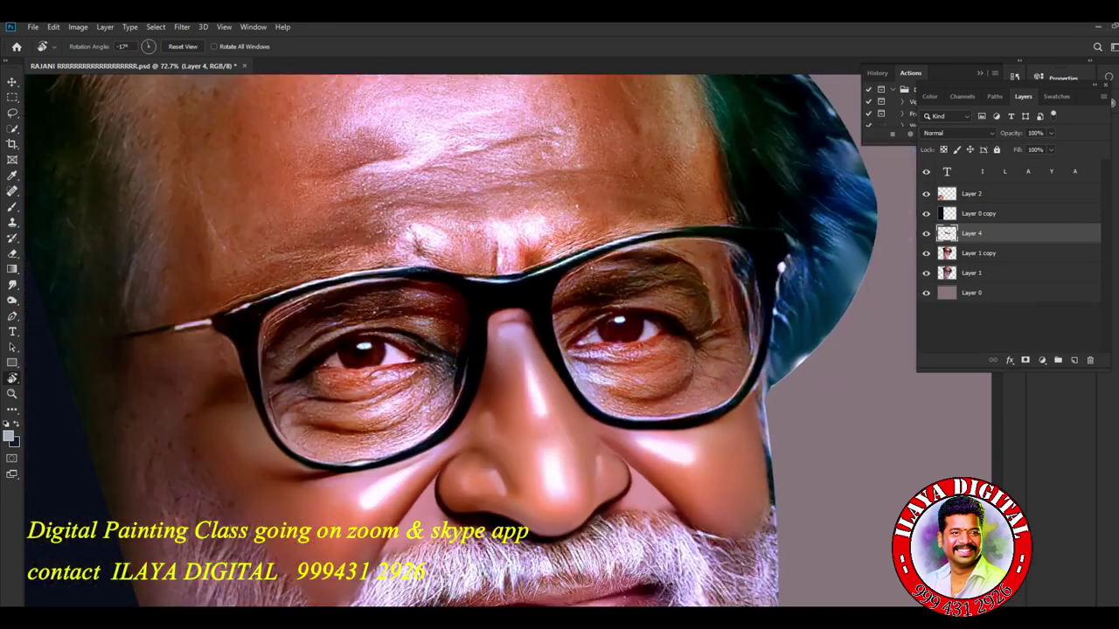
scroll(699, 383, "down", 4)
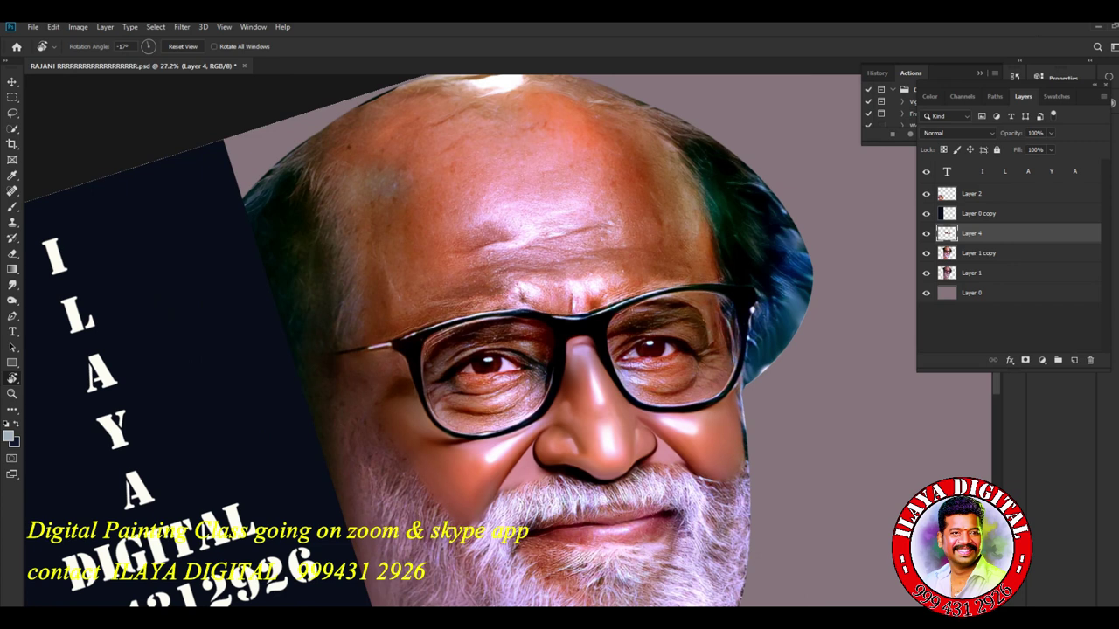
Smudge the upper and central forehead skin smooth with a large brush of up to 400 px.
key("r")
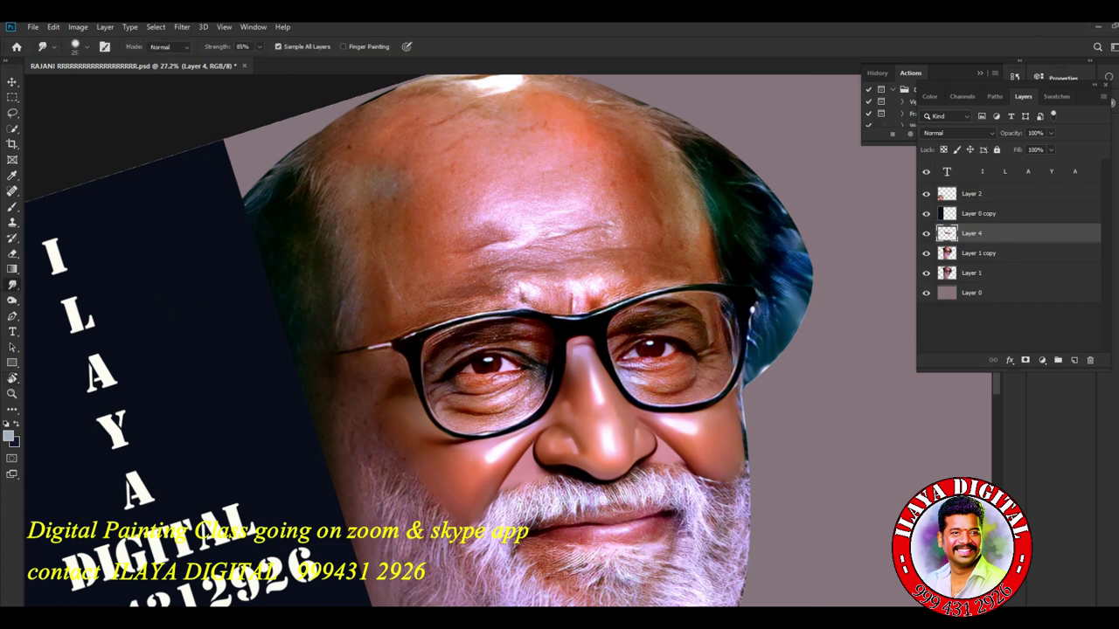
scroll(603, 280, "up", 5)
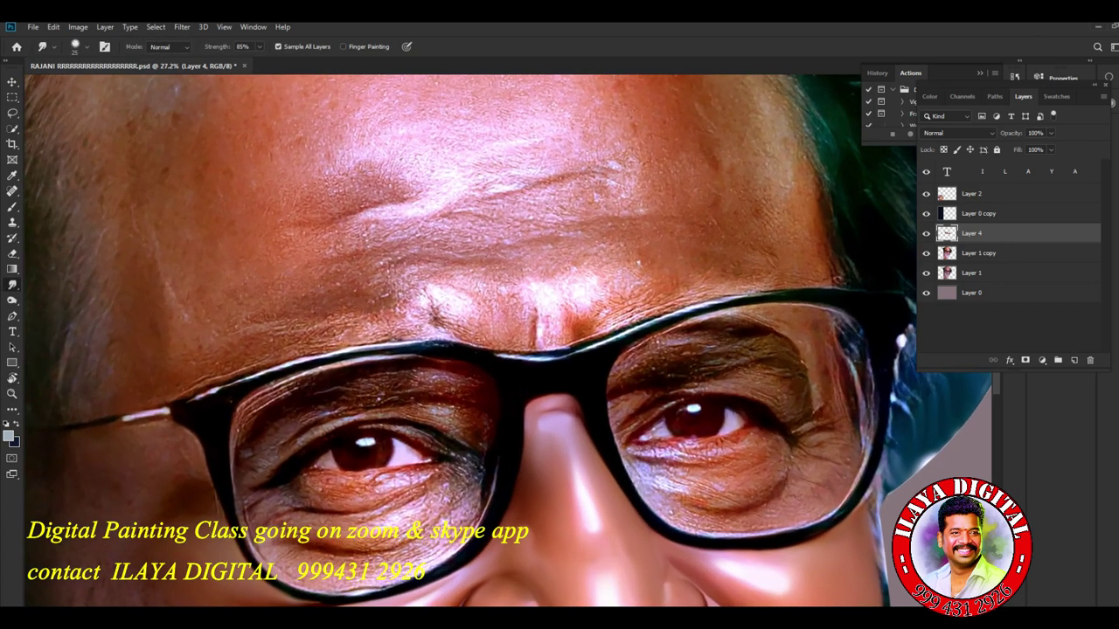
scroll(621, 320, "down", 5)
scroll(577, 314, "up", 3)
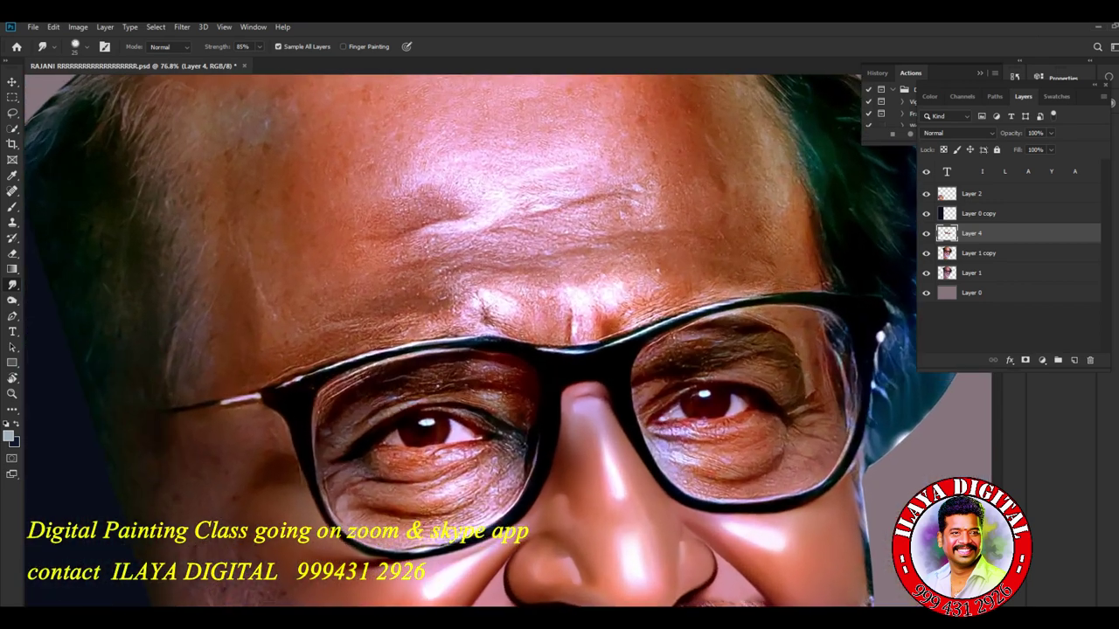
left_click_drag(577, 297, 625, 459)
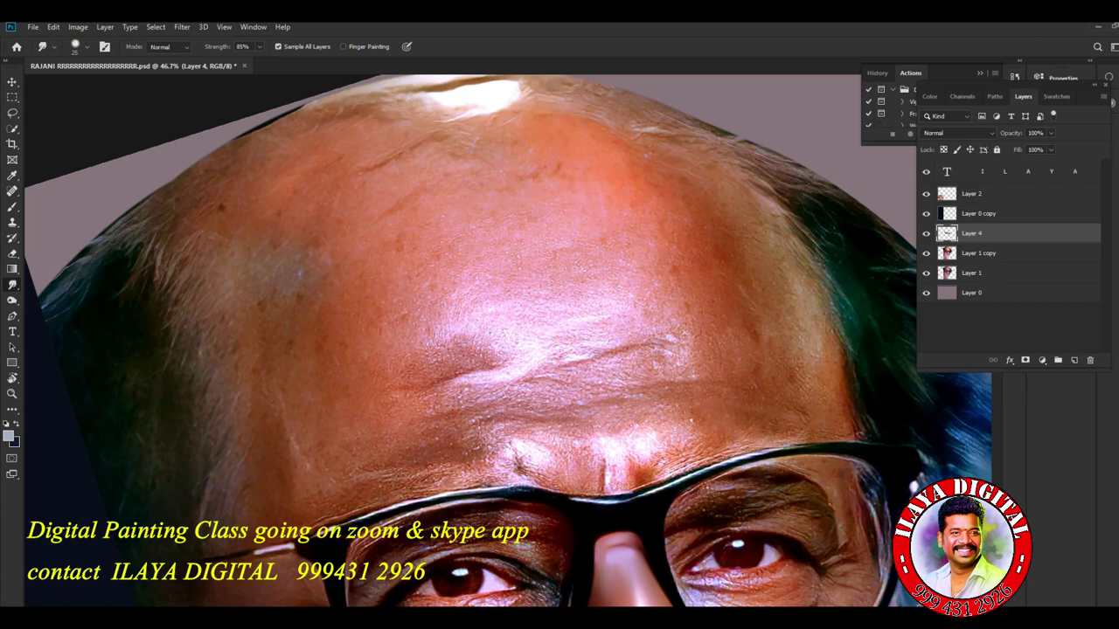
key("bracketright")
key("bracketright")
left_click_drag(370, 319, 433, 328)
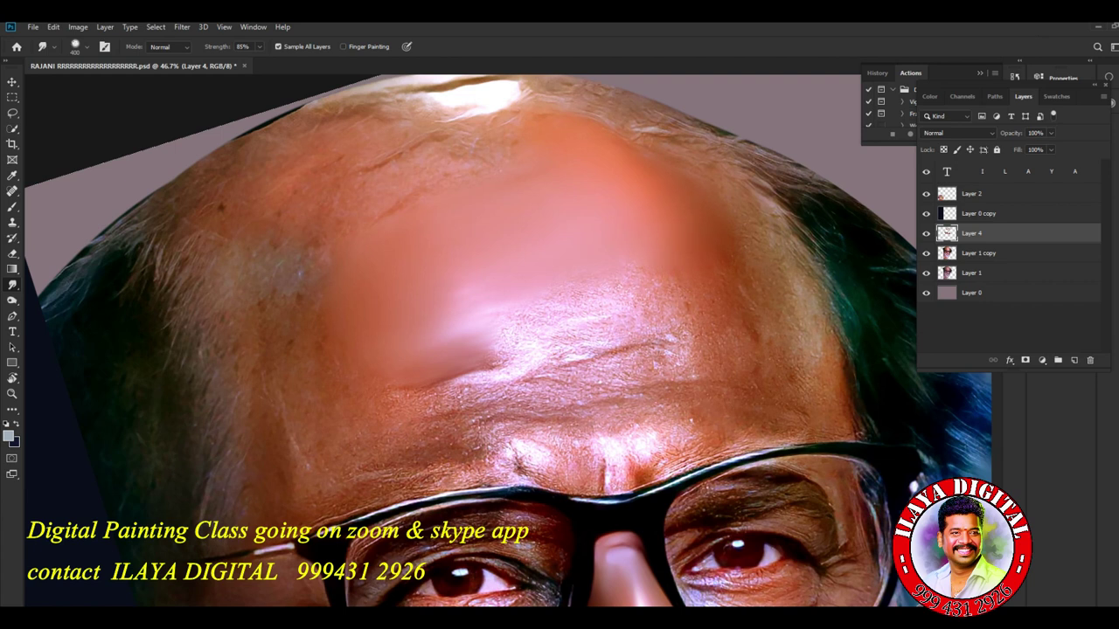
Blend the pink forehead highlight and extend the smooth skin down the left side of the forehead toward the glasses.
left_click_drag(495, 323, 535, 318)
key("]")
left_click_drag(546, 316, 661, 301)
key("]")
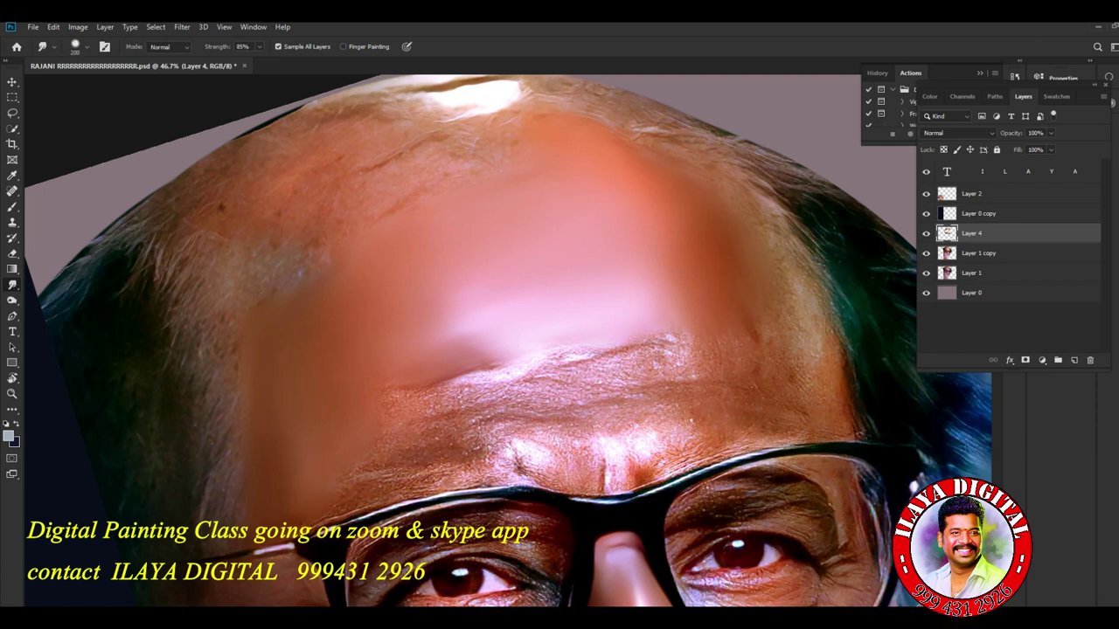
Smudge the light bands below the central forehead wrinkle and redefine the dent above it with 150 to 250 px brushes.
mouse_move(491, 380)
left_mouse_down()
mouse_move(428, 409)
mouse_move(498, 370)
left_mouse_up()
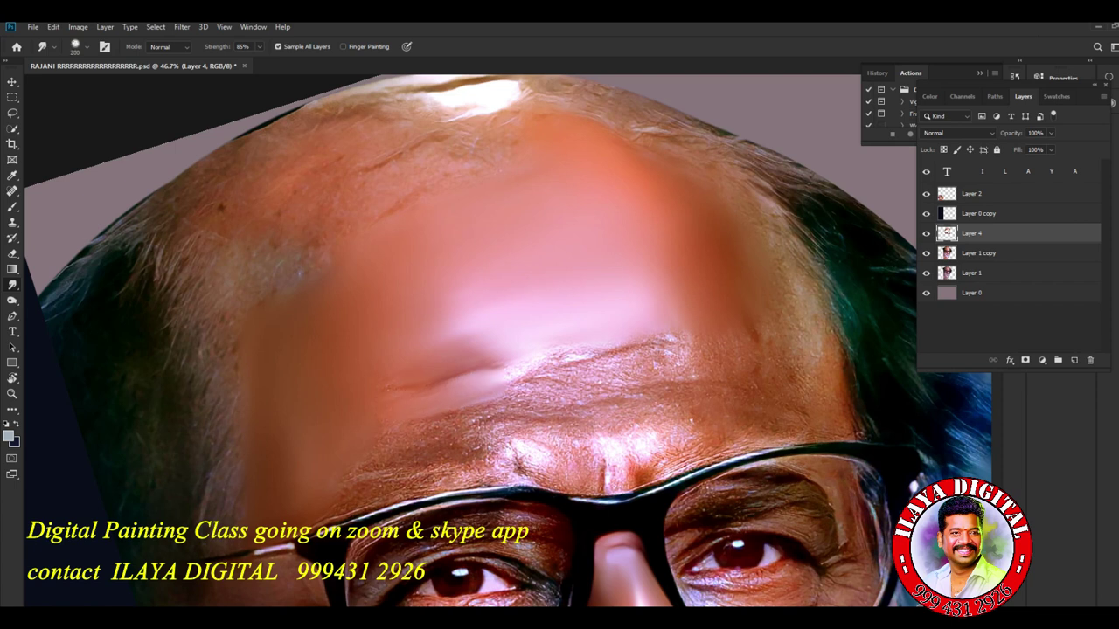
left_click_drag(505, 349, 481, 344)
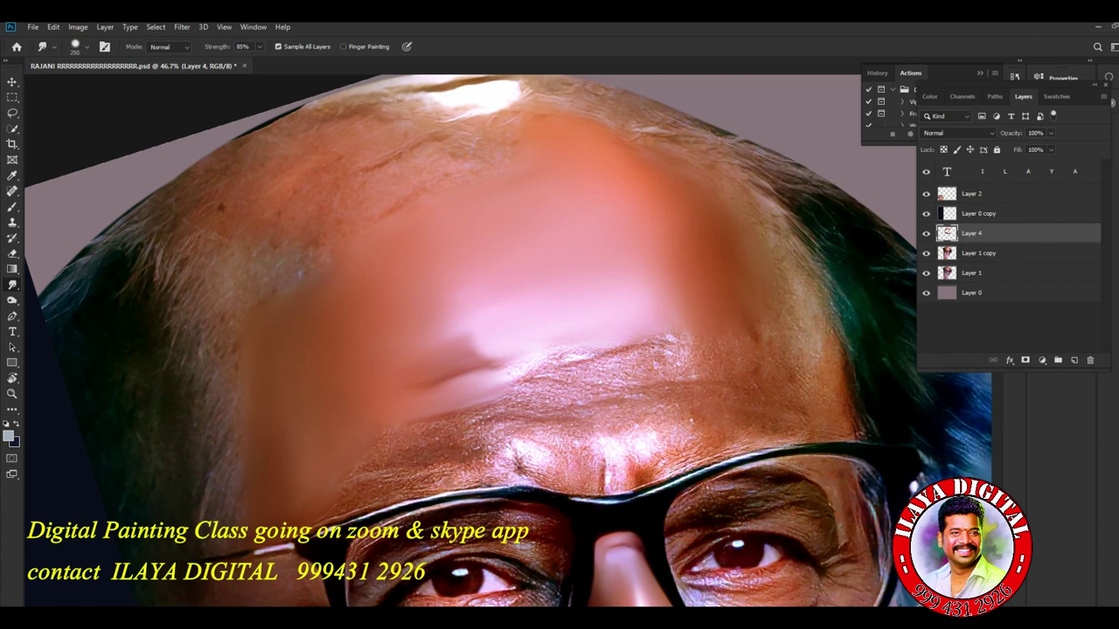
left_click_drag(666, 356, 590, 381)
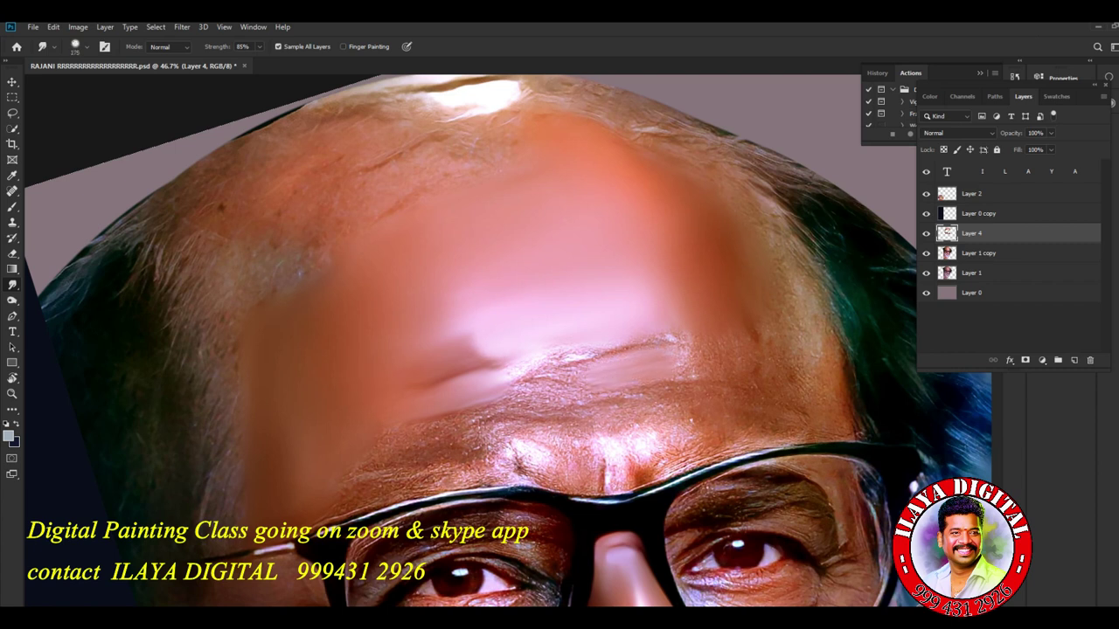
left_click_drag(516, 383, 572, 365)
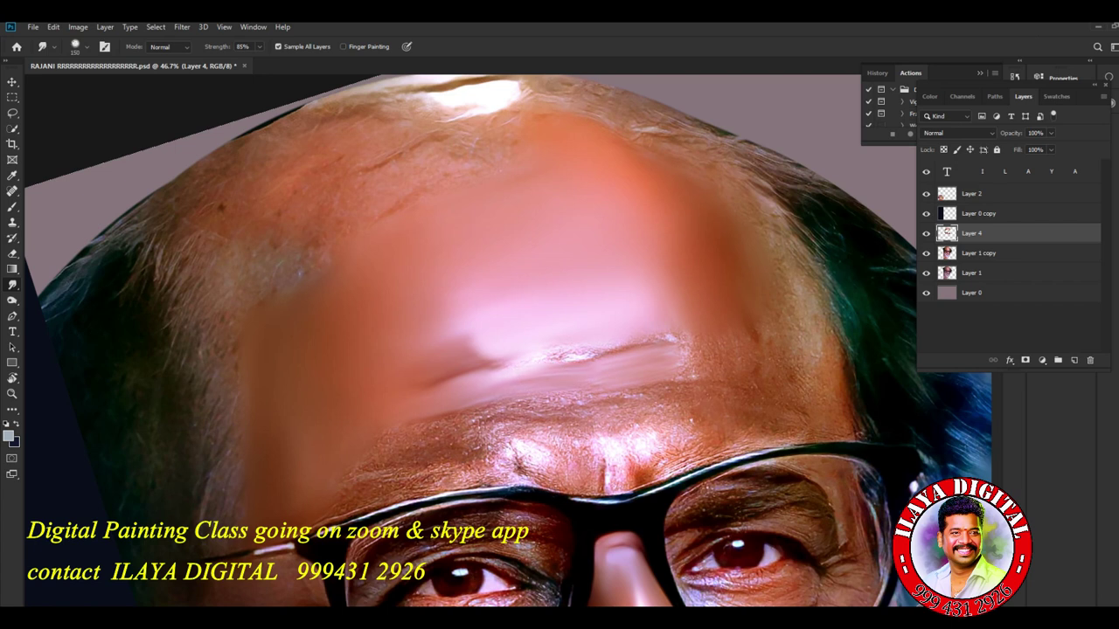
Soften the dark dent and the left part of the central forehead wrinkle with a smudge brush of about 150 to 200 px.
left_click_drag(491, 378, 473, 383)
left_click_drag(491, 341, 455, 358)
left_click_drag(578, 355, 559, 356)
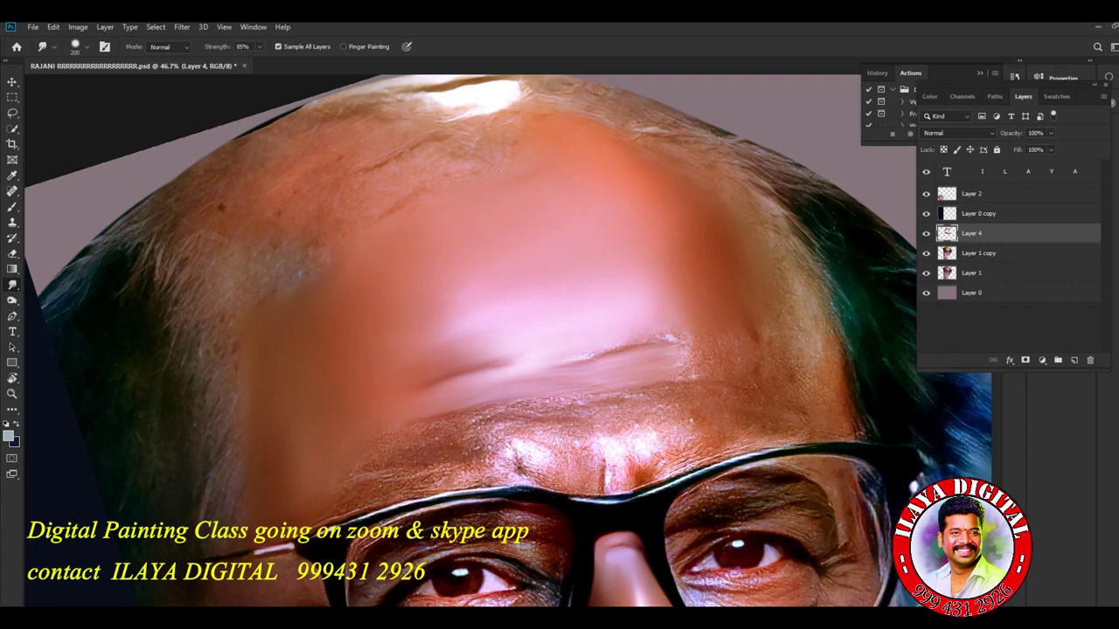
Smudge the right part of the central forehead wrinkle and the right side of the forehead smooth with a 200 px brush.
left_click_drag(596, 356, 671, 338)
left_click_drag(458, 341, 512, 336)
left_click_drag(749, 339, 757, 325)
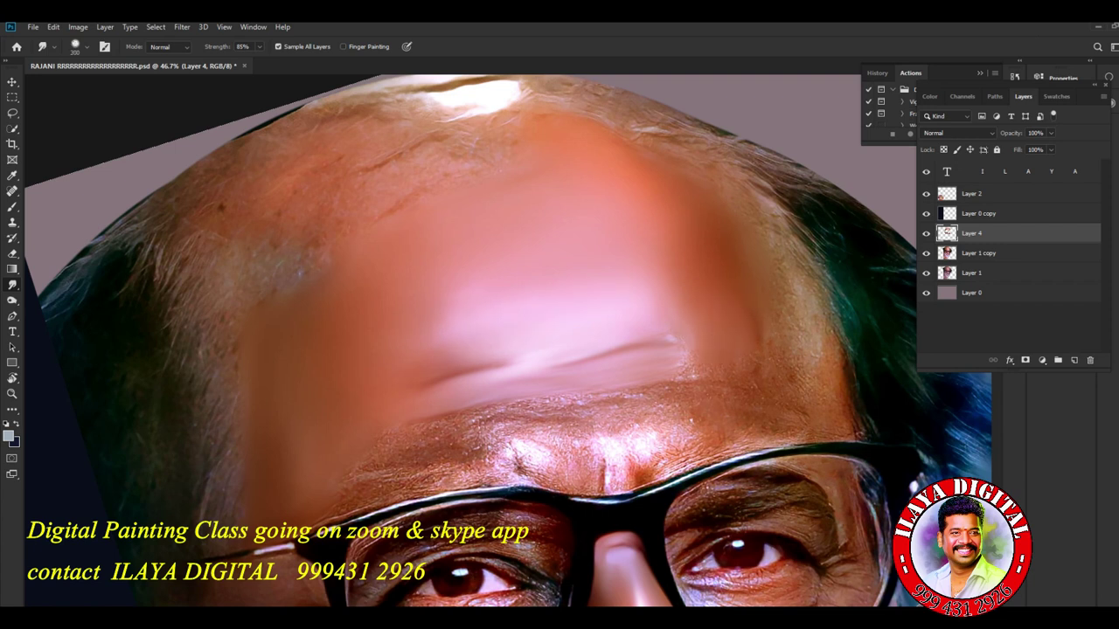
mouse_move(678, 243)
left_mouse_down()
mouse_move(626, 194)
mouse_move(679, 273)
left_mouse_up()
left_click_drag(792, 316, 800, 294)
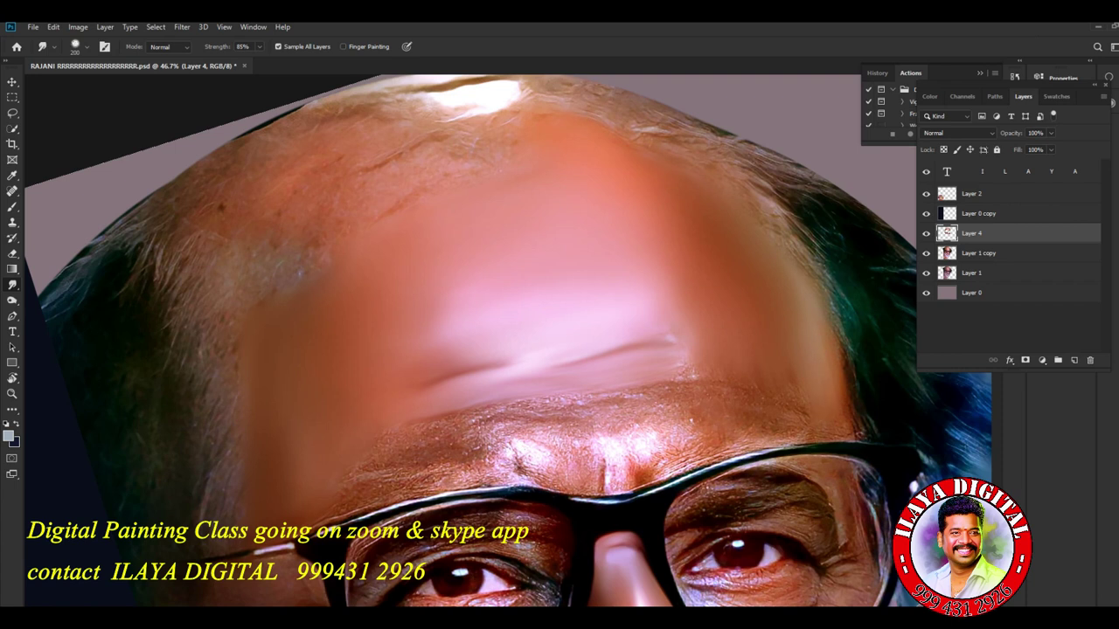
Smudge the textured band of lower forehead skin above the glasses smooth with 150 to 200 px brushes.
left_click_drag(806, 388, 790, 376)
mouse_move(681, 371)
left_mouse_down()
mouse_move(703, 351)
mouse_move(690, 366)
mouse_move(677, 339)
left_mouse_up()
left_click_drag(521, 416, 647, 395)
left_click_drag(491, 414, 510, 421)
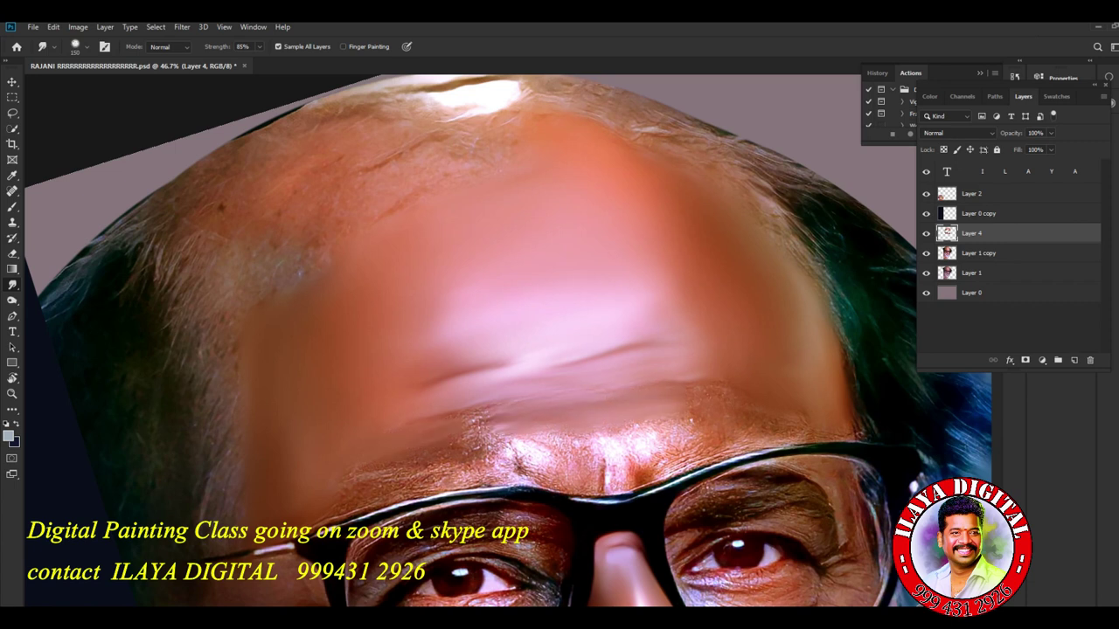
mouse_move(481, 421)
left_mouse_down()
mouse_move(456, 410)
mouse_move(496, 428)
mouse_move(472, 436)
left_mouse_up()
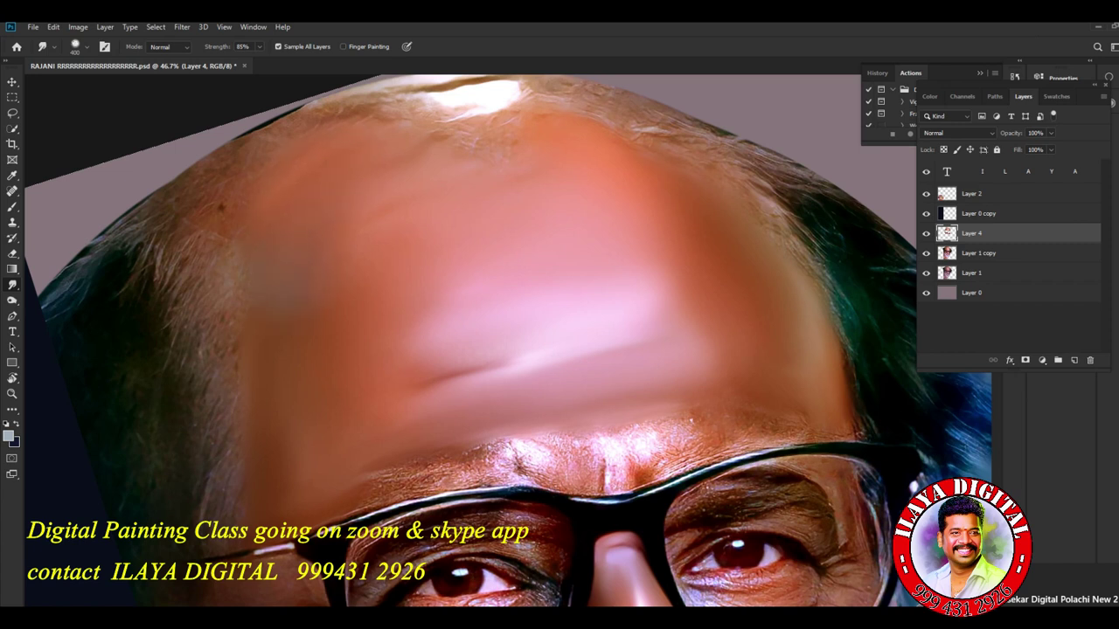
Smooth the upper-left forehead and the skin below the crown highlight with a 300 to 400 px smudge brush.
key("]")
key("]")
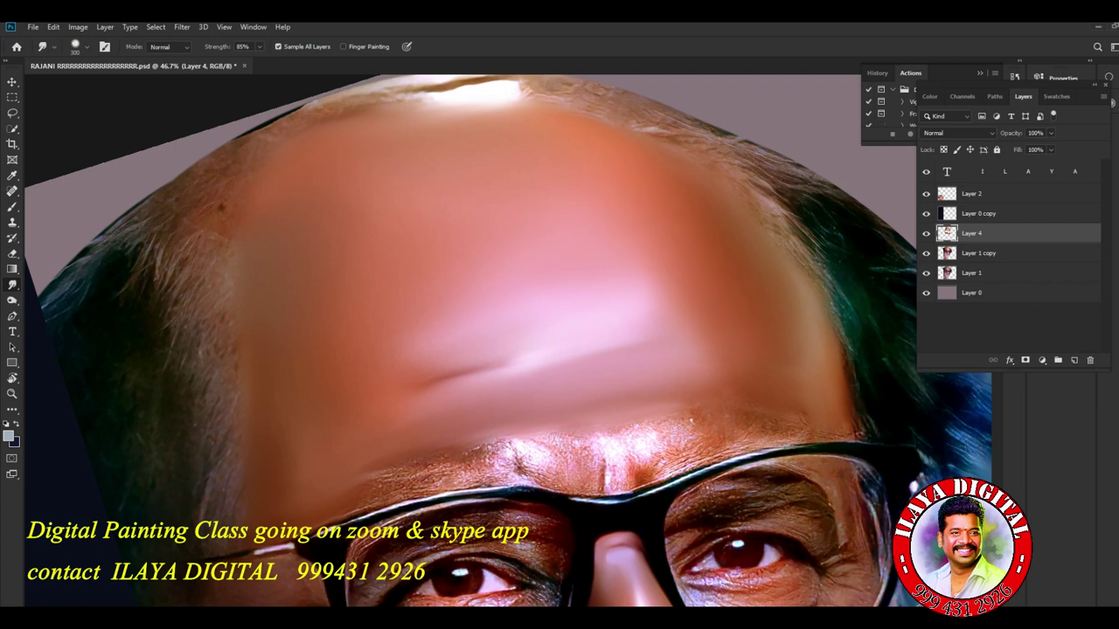
scroll(784, 318, "down", 6)
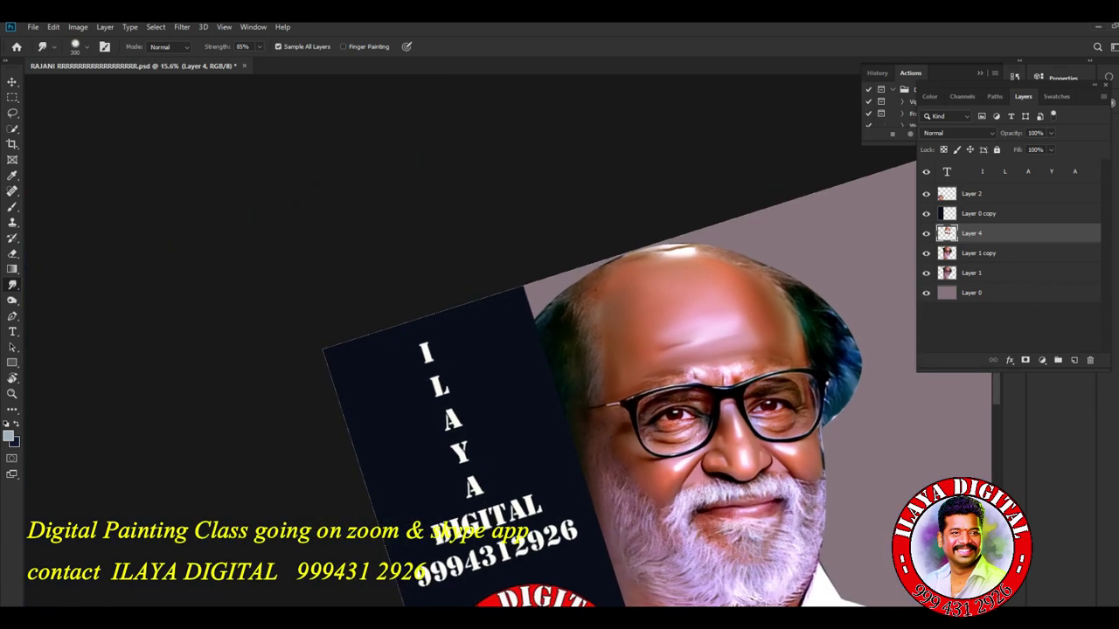
Smudge the bright skin patch between the brows, left of the central crease, with a brush of about 80 to 125 px.
scroll(830, 359, "up", 5)
left_click_drag(726, 438, 959, 400)
scroll(661, 305, "up", 4)
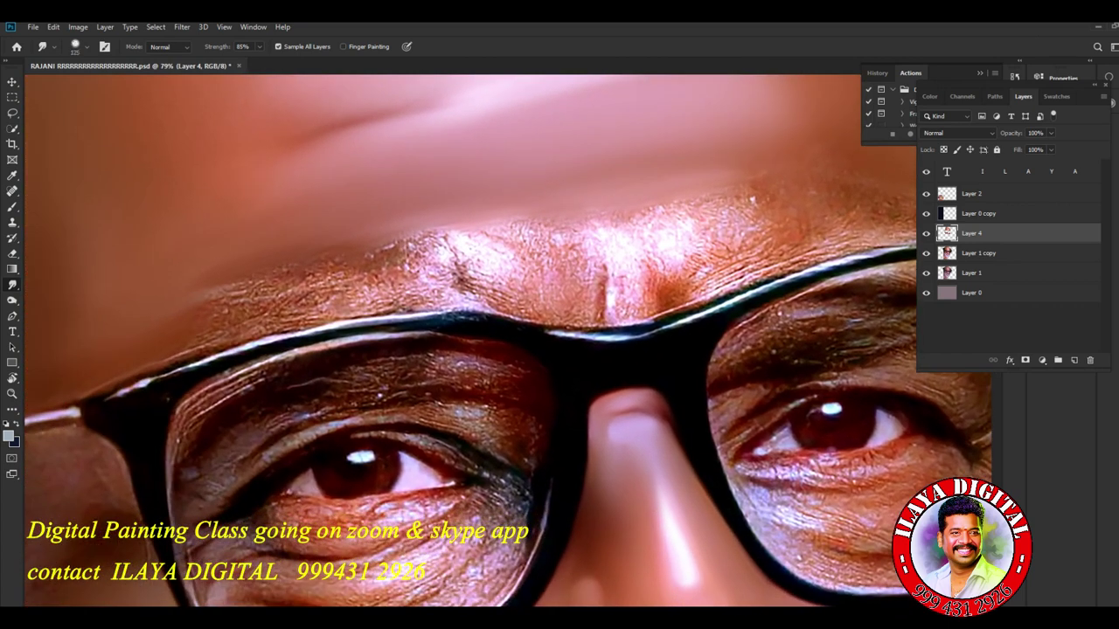
mouse_move(472, 271)
left_mouse_down()
mouse_move(522, 308)
mouse_move(577, 308)
mouse_move(590, 253)
mouse_move(581, 227)
left_mouse_up()
key("bracketright")
key("bracketright")
left_click_drag(502, 228, 569, 254)
key("bracketleft")
mouse_move(479, 251)
left_mouse_down()
mouse_move(543, 285)
mouse_move(522, 285)
mouse_move(557, 278)
left_mouse_up()
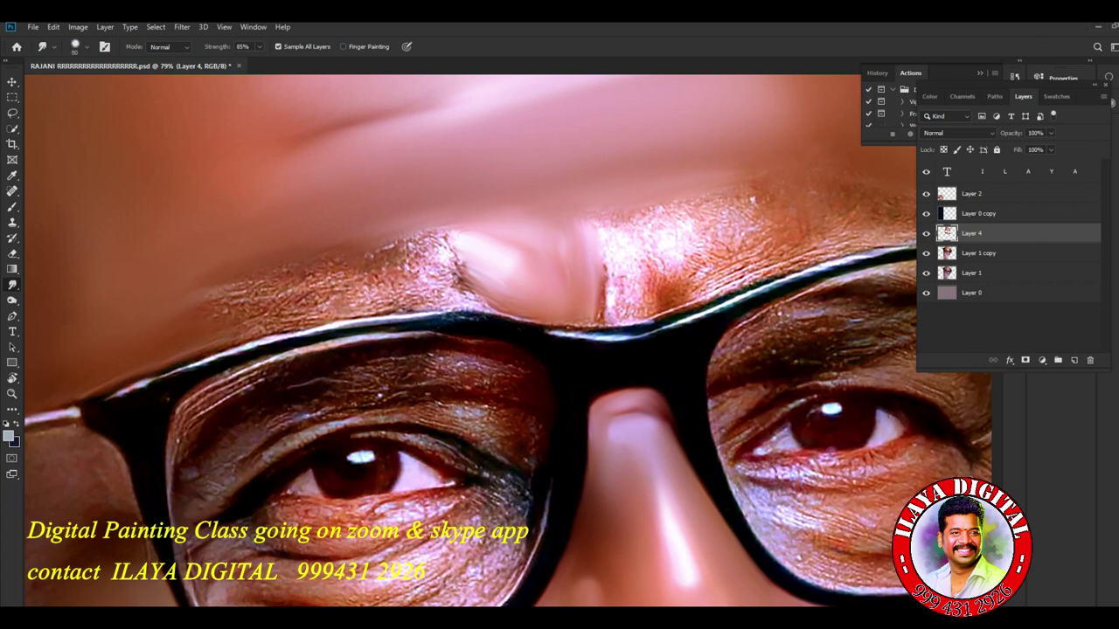
Smudge the rough brow skin above the left lens along the glasses rim, starting with a 100 px brush and reducing it.
key("bracketright")
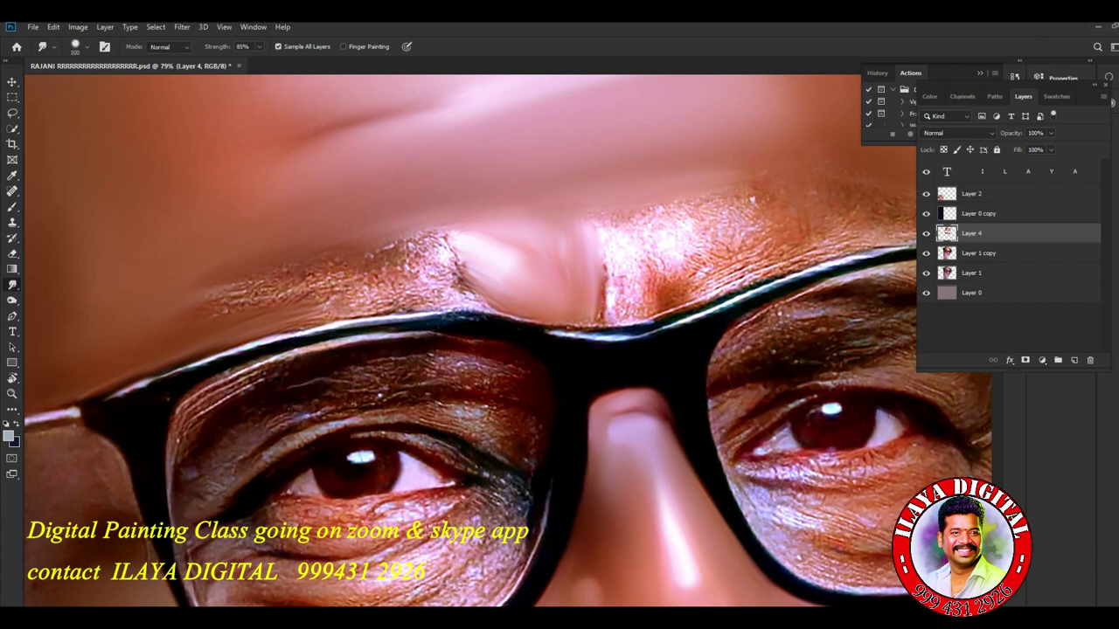
left_click_drag(412, 247, 220, 302)
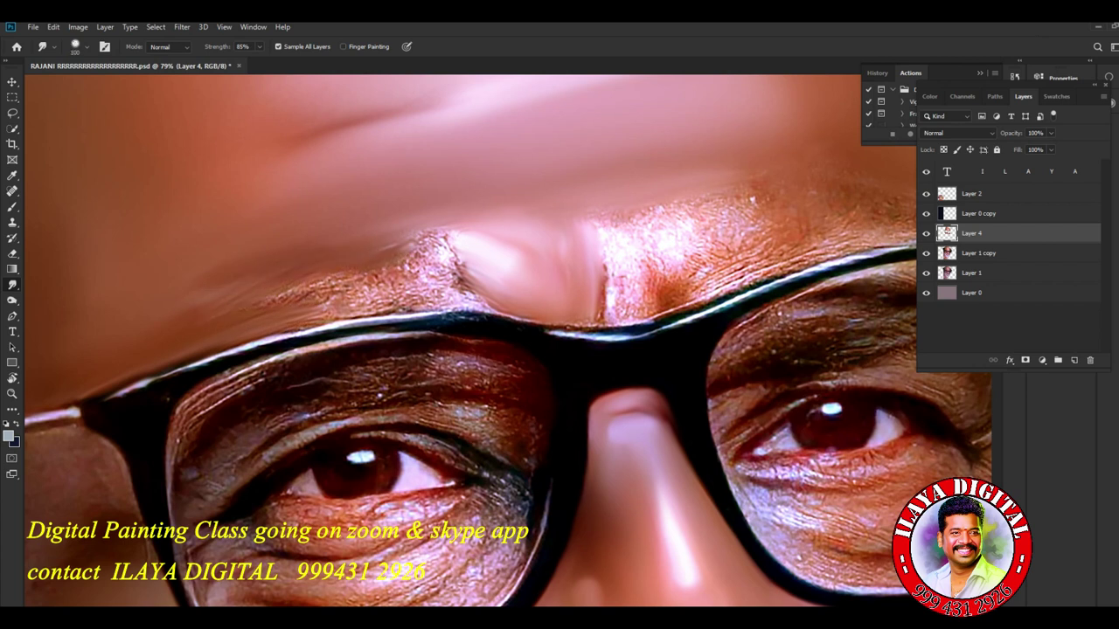
mouse_move(440, 246)
left_mouse_down()
mouse_move(392, 273)
mouse_move(429, 256)
mouse_move(439, 236)
left_mouse_up()
key("bracketleft")
key("bracketleft")
left_click_drag(327, 303, 365, 301)
mouse_move(293, 330)
left_mouse_down()
mouse_move(455, 293)
mouse_move(500, 309)
mouse_move(469, 288)
mouse_move(509, 310)
mouse_move(523, 304)
mouse_move(489, 292)
mouse_move(344, 326)
left_mouse_up()
Smooth the skin along the rim beside the glasses bridge and pull the pale brow highlight outward to the left.
key("bracketleft")
left_click_drag(486, 305, 527, 319)
key("bracketright")
key("bracketright")
key("bracketright")
mouse_move(492, 248)
left_mouse_down()
mouse_move(509, 255)
mouse_move(427, 243)
left_mouse_up()
Blend the remaining brow skin above the left lens into the forehead with an enlarged smudge brush of about 125 px.
key("bracketright")
key("bracketright")
key("bracketright")
left_click_drag(255, 304, 394, 279)
key("bracketleft")
left_click_drag(294, 309, 325, 301)
left_click_drag(431, 278, 396, 268)
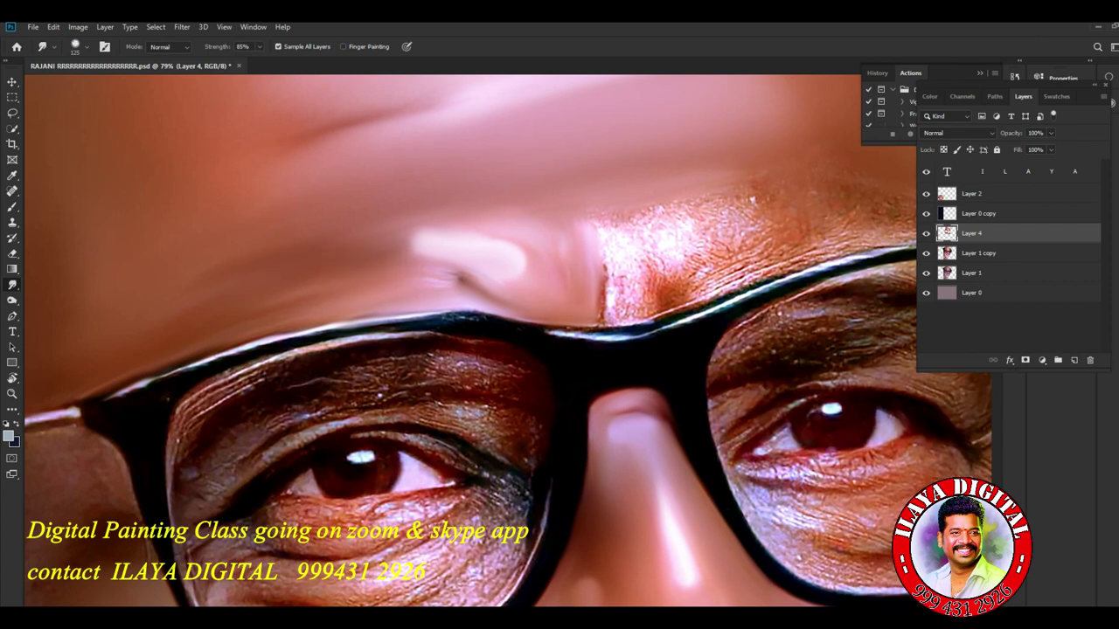
Soften the left end of the pale highlight above the left lens with a smudge brush of up to 200 px.
mouse_move(434, 278)
left_mouse_down()
mouse_move(402, 281)
mouse_move(415, 280)
mouse_move(398, 246)
mouse_move(433, 251)
left_mouse_up()
key("bracketleft")
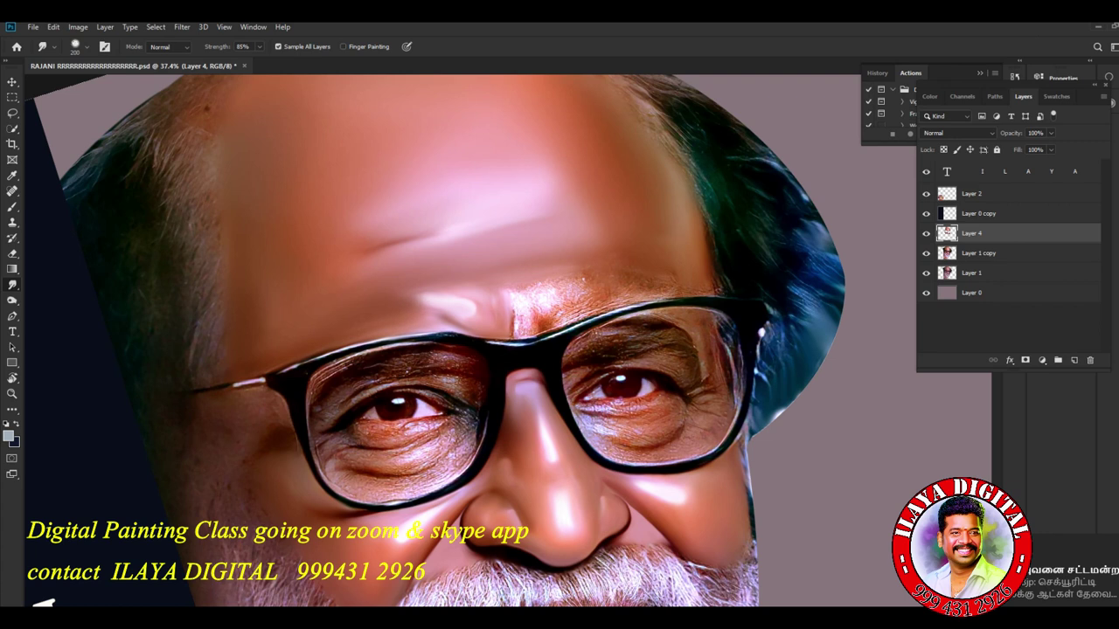
mouse_move(417, 301)
left_mouse_down()
mouse_move(447, 302)
mouse_move(408, 303)
mouse_move(447, 305)
mouse_move(429, 318)
left_mouse_up()
Smudge the bright crease between the brows and the skin above the right lens with brushes up to 175 px.
key("[")
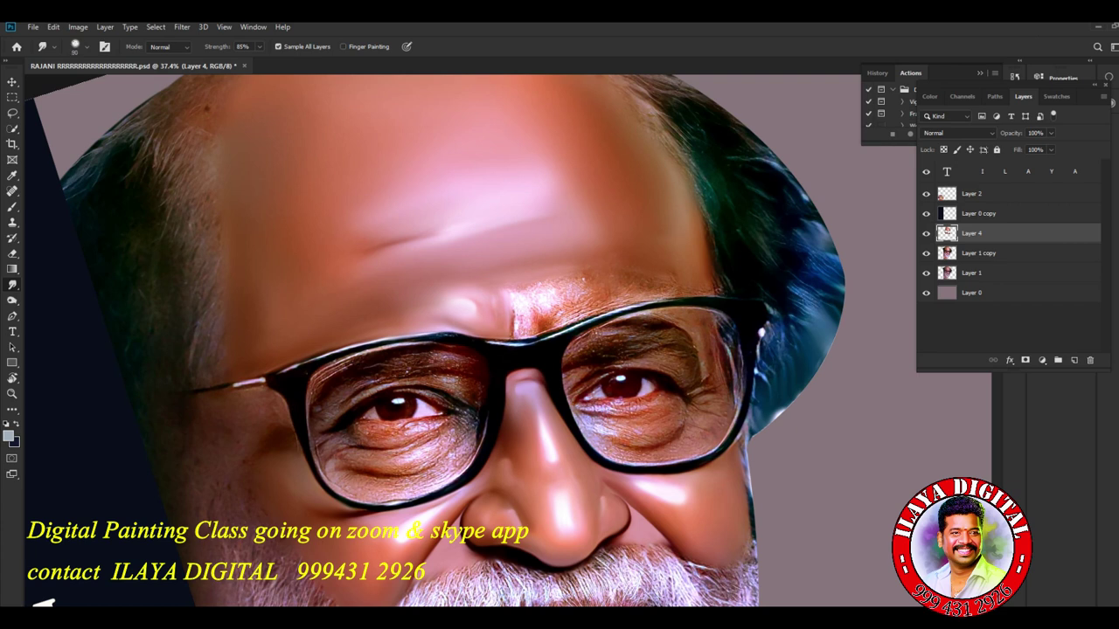
mouse_move(514, 317)
left_mouse_down()
mouse_move(513, 331)
mouse_move(535, 319)
mouse_move(531, 330)
mouse_move(578, 308)
left_mouse_up()
mouse_move(507, 286)
left_mouse_down()
mouse_move(530, 285)
mouse_move(554, 308)
left_mouse_up()
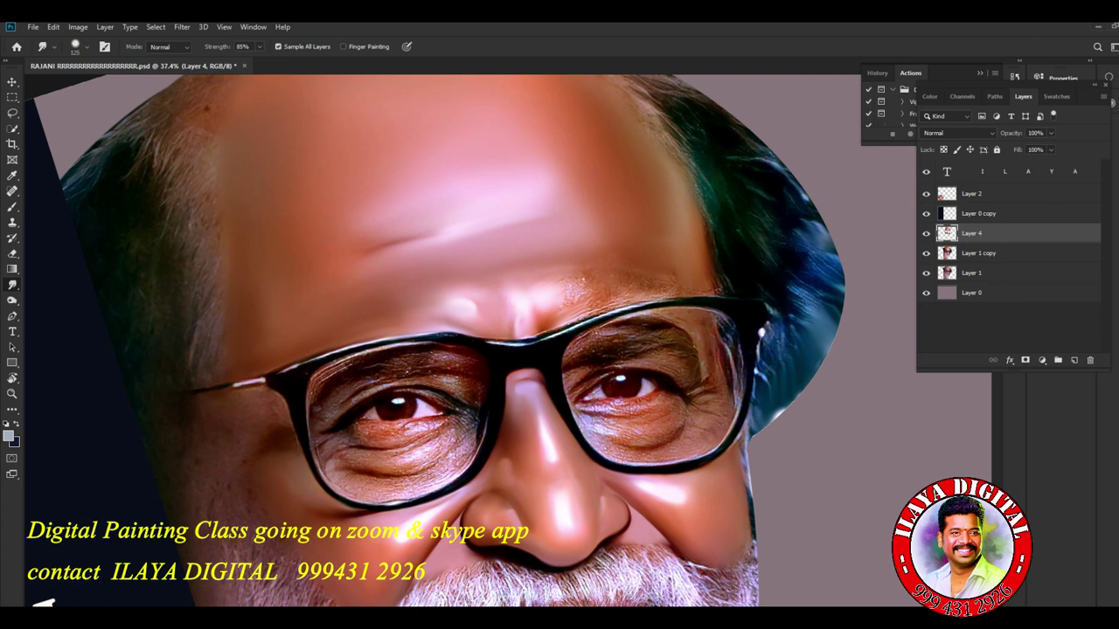
mouse_move(585, 303)
left_mouse_down()
mouse_move(580, 279)
mouse_move(560, 297)
mouse_move(591, 308)
mouse_move(537, 282)
mouse_move(560, 290)
mouse_move(566, 279)
left_mouse_up()
key("]")
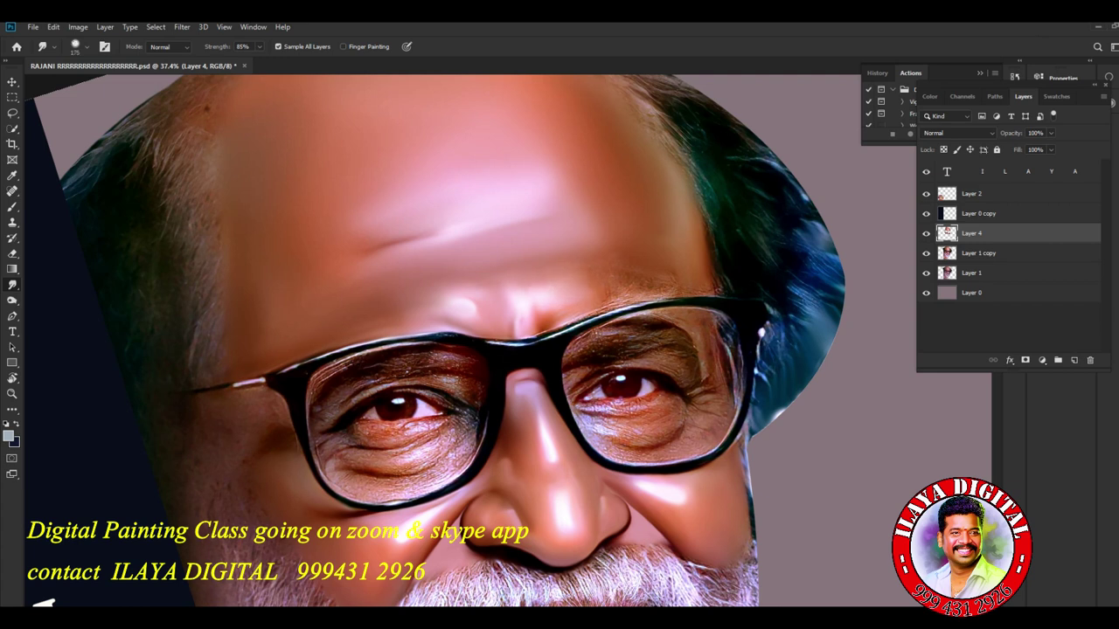
Soften the brow highlight and the central forehead wrinkle with a smudge brush of 200 px or larger, and save the document.
left_click_drag(486, 285, 474, 283)
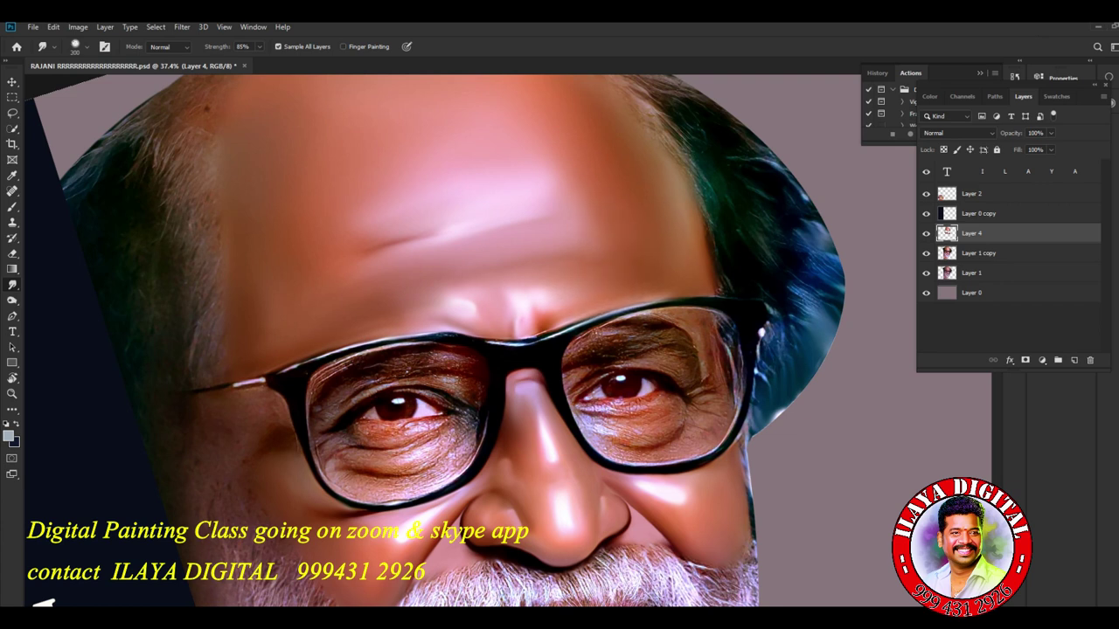
key("[")
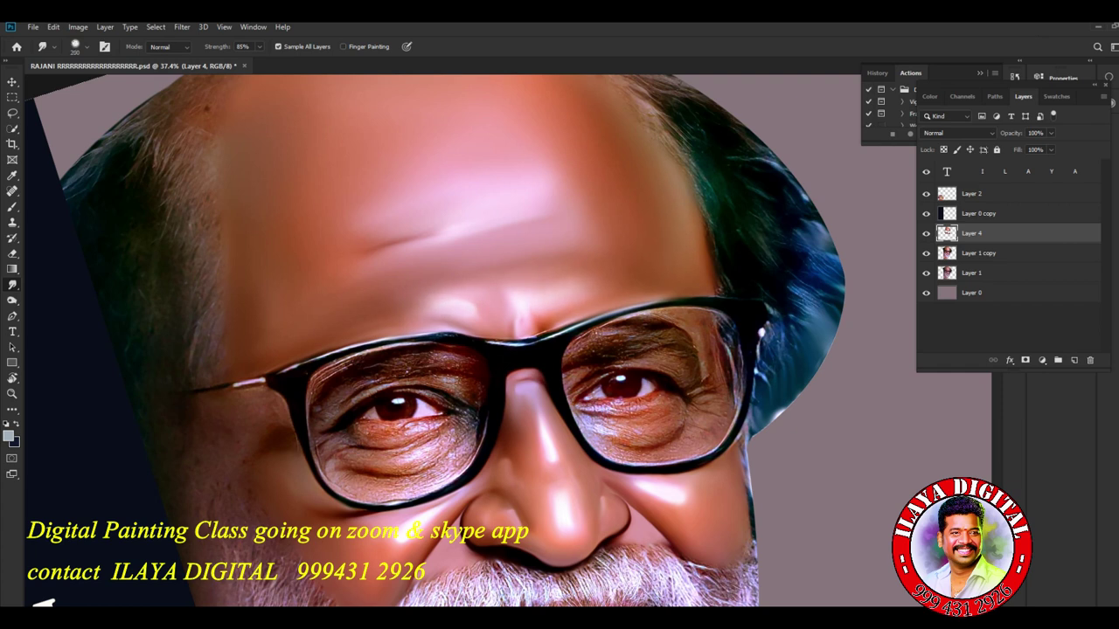
left_click_drag(430, 231, 390, 239)
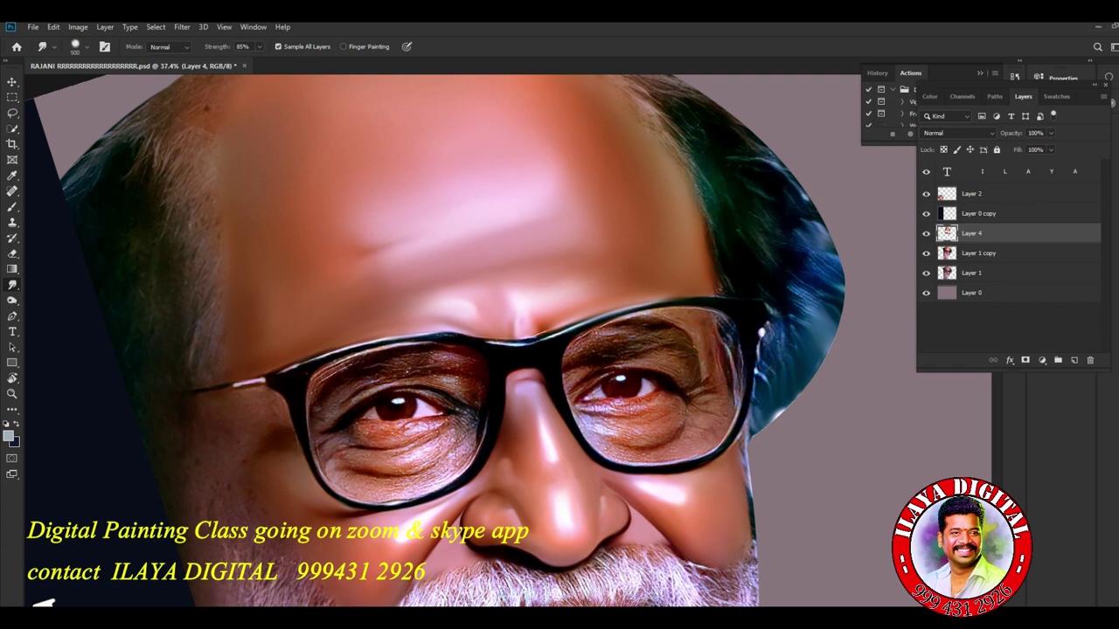
scroll(712, 306, "down", 6)
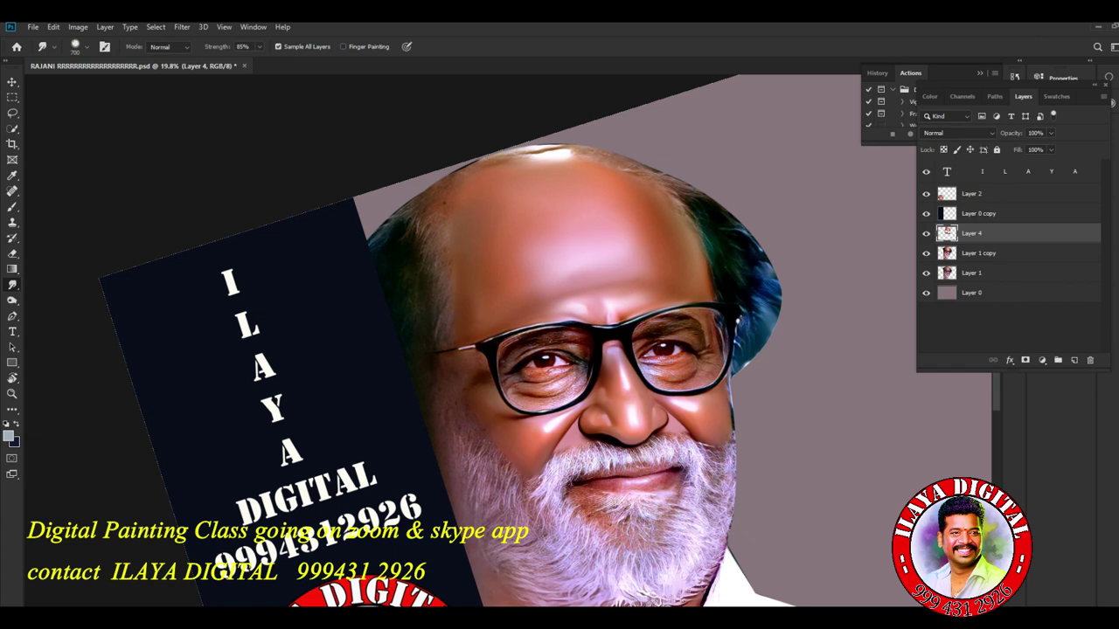
key("ctrl+s")
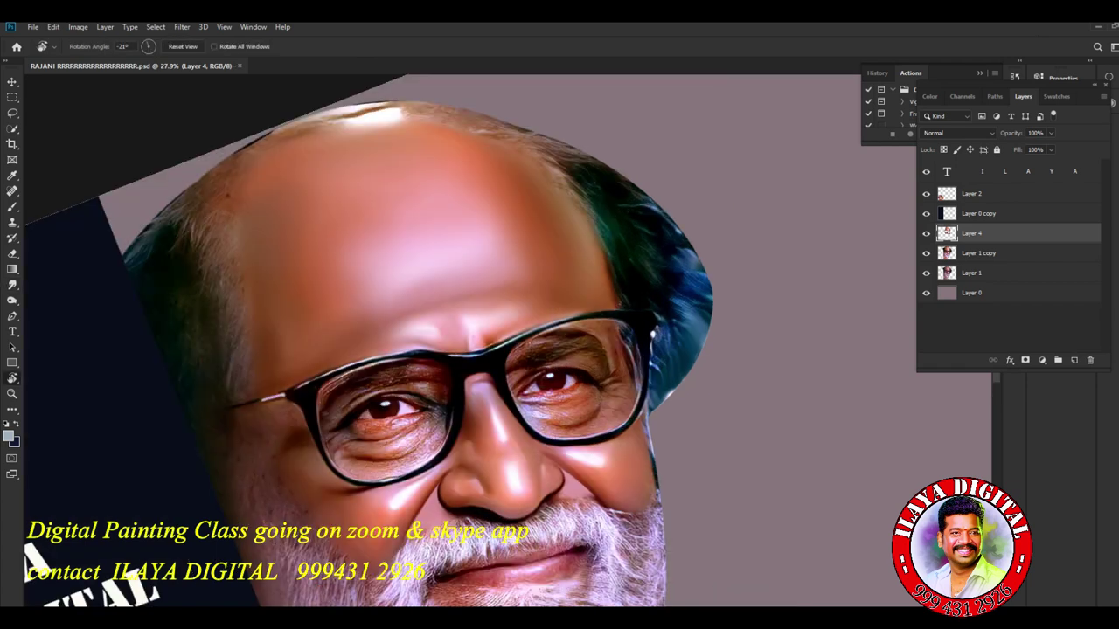
Compare the face before and after painting by hiding and restoring Layer 4 and Layer 1 copy.
scroll(646, 345, "up", 5)
left_click_drag(647, 345, 708, 276)
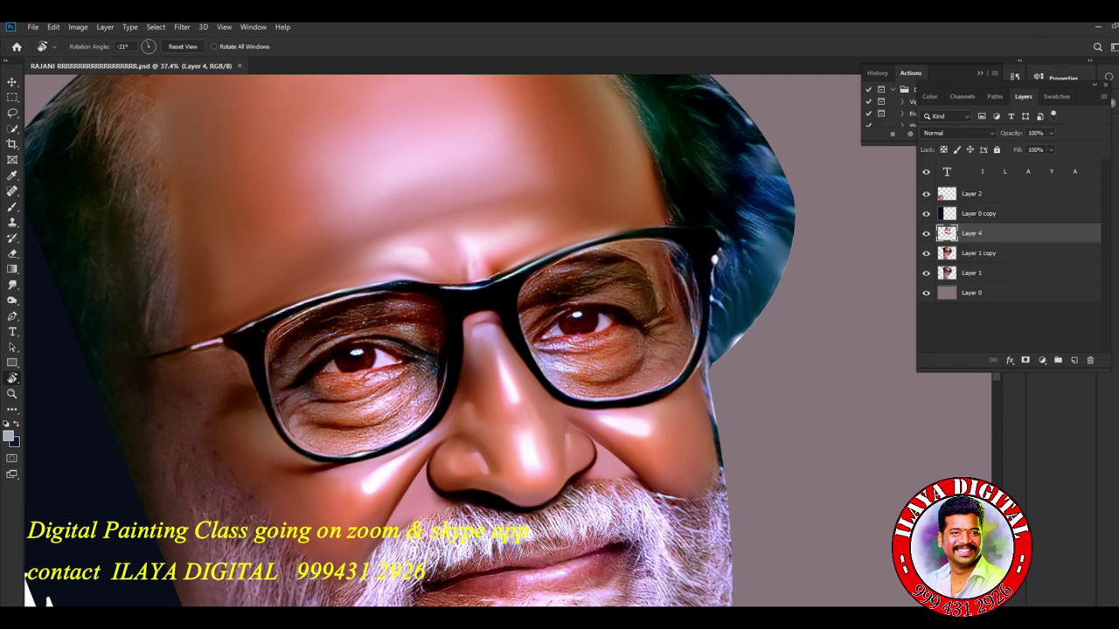
left_click(926, 252)
left_click(925, 233)
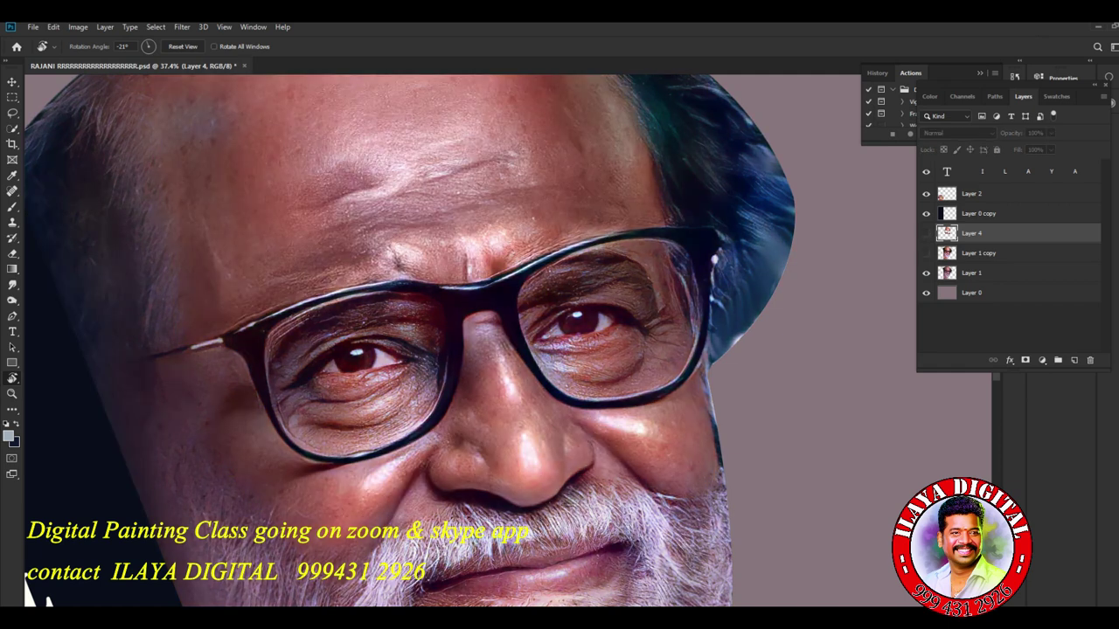
left_click(925, 233)
left_click(925, 253)
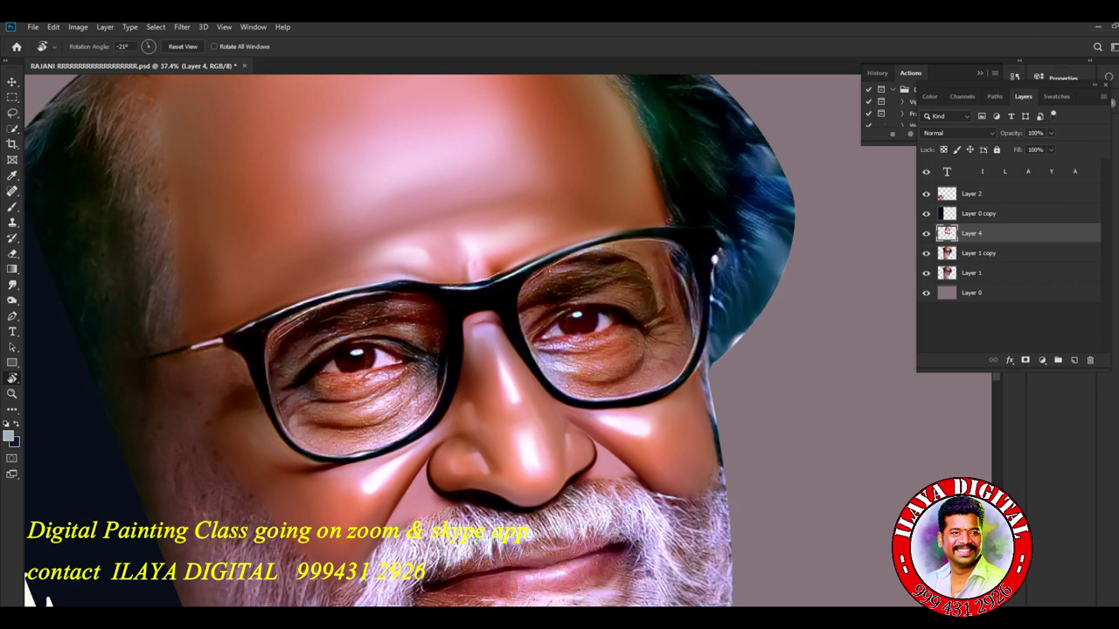
scroll(835, 378, "down", 3)
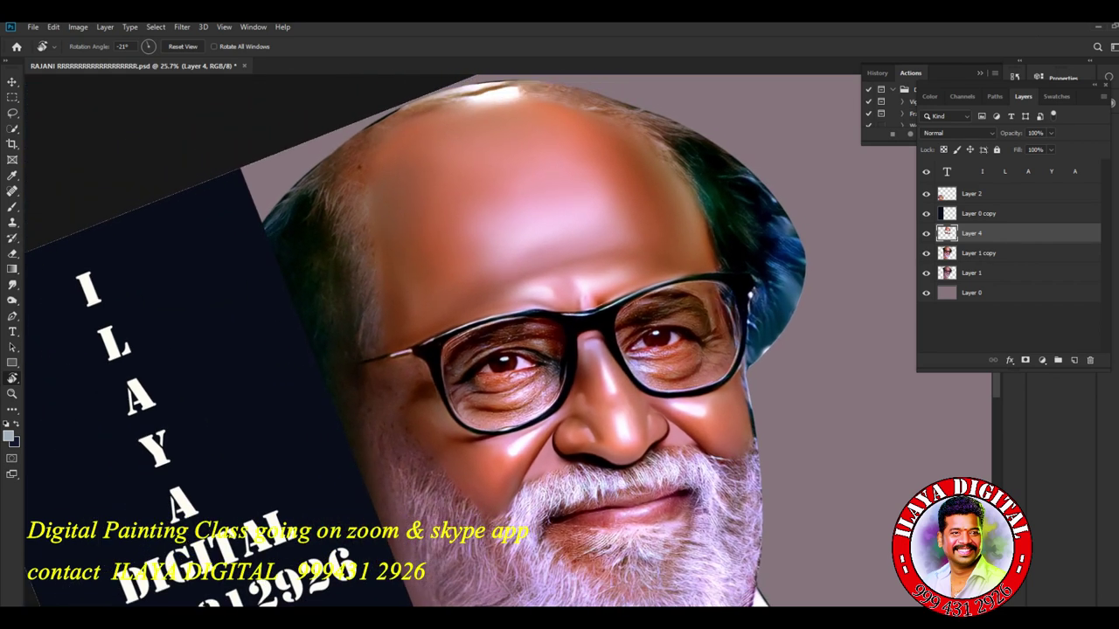
Reset the view rotation to 0° and compare the whole portrait with Layer 4 and Layer 1 copy hidden and shown.
key("Escape")
scroll(823, 378, "down", 3)
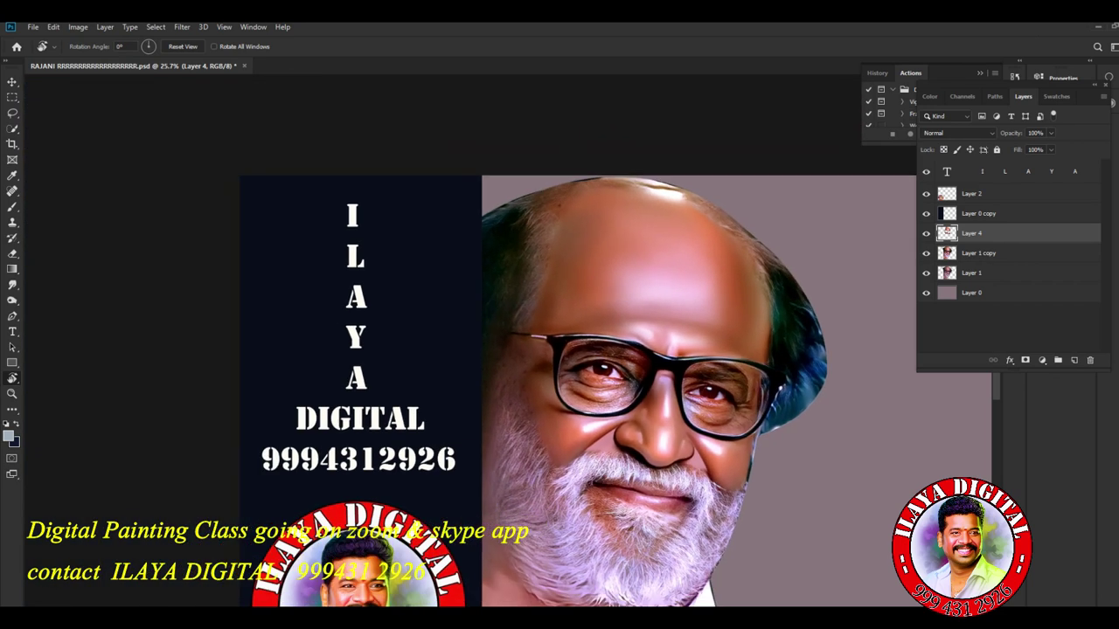
left_click_drag(822, 378, 728, 265)
left_click(926, 234)
left_click(926, 252)
left_click(926, 233)
left_click(926, 233)
left_click(925, 233)
left_click(925, 233)
left_click(926, 234)
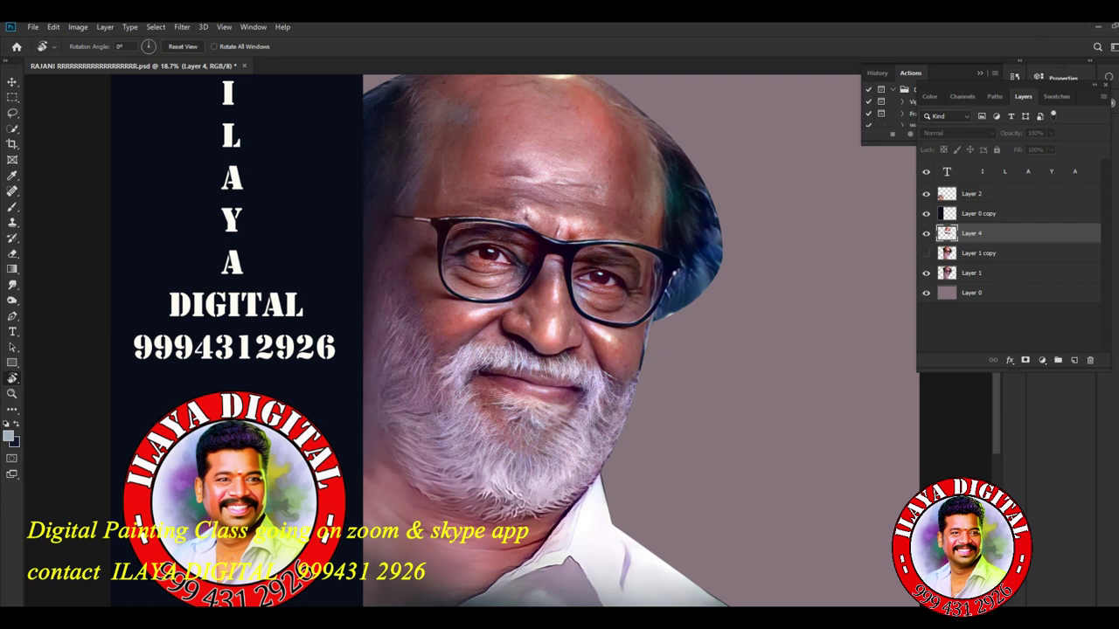
left_click(926, 234)
left_click(925, 234)
left_click(925, 253)
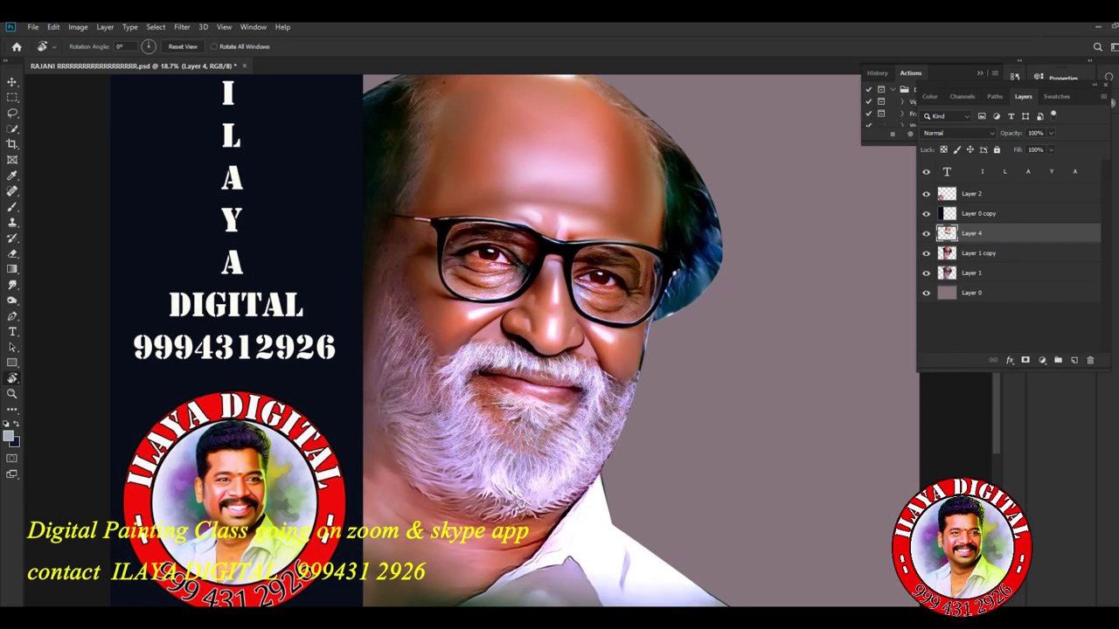
Examine the painted portrait as a whole, and inspect the painted face inside the round logo up close.
scroll(510, 341, "down", 1)
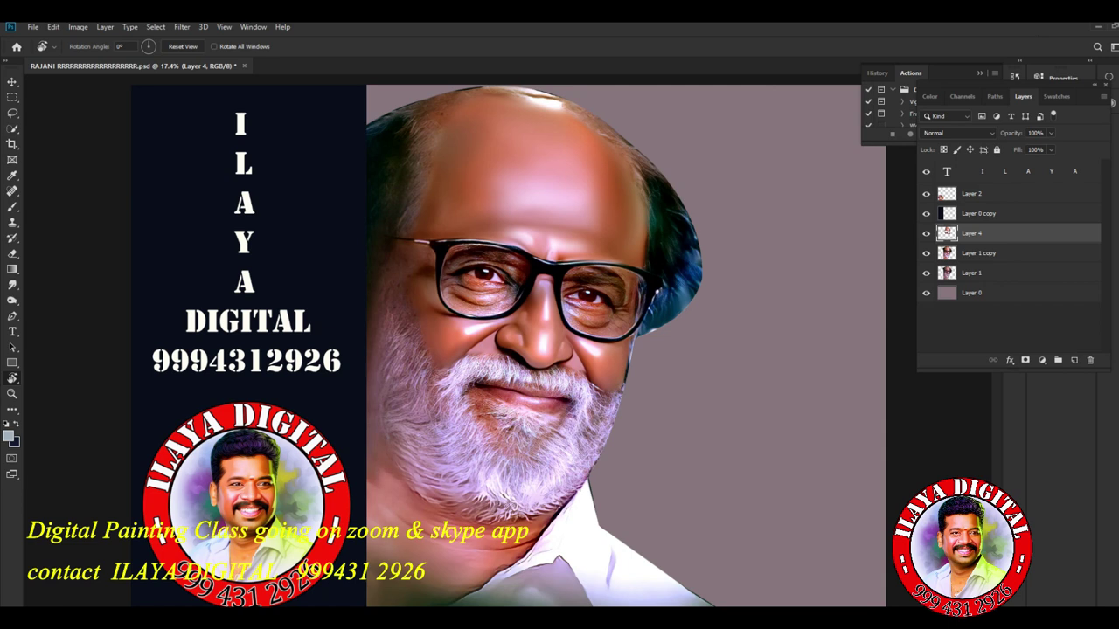
scroll(559, 375, "up", 5)
scroll(533, 372, "down", 4)
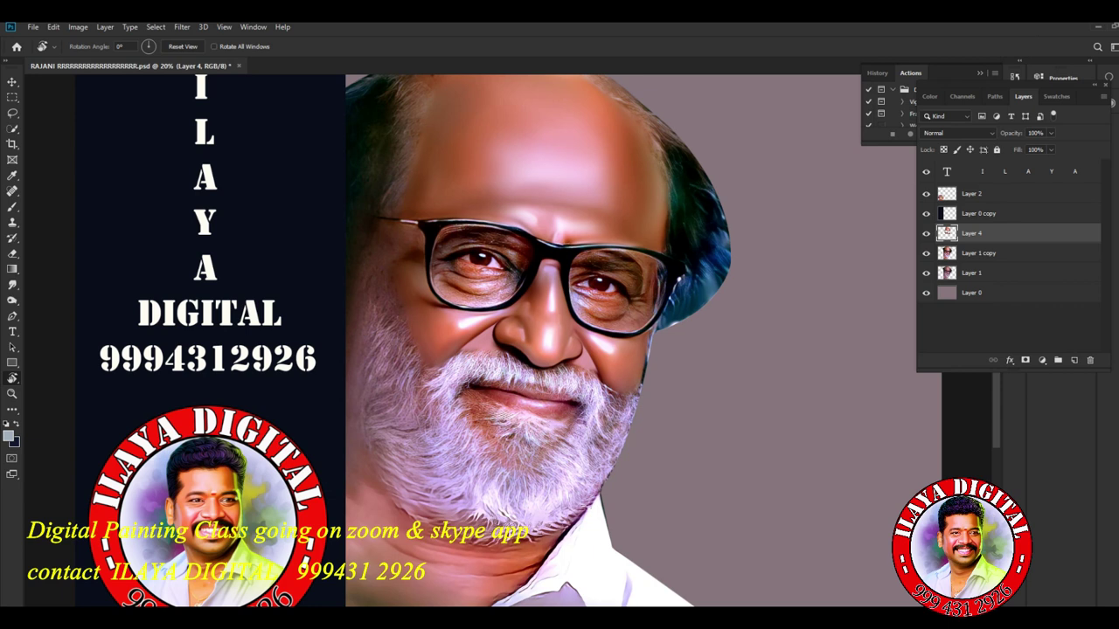
scroll(465, 402, "up", 6)
left_click_drag(87, 560, 926, 94)
scroll(856, 251, "down", 4)
scroll(857, 251, "up", 3)
scroll(857, 251, "down", 3)
scroll(857, 251, "up", 2)
scroll(859, 242, "up", 3)
scroll(858, 242, "down", 1)
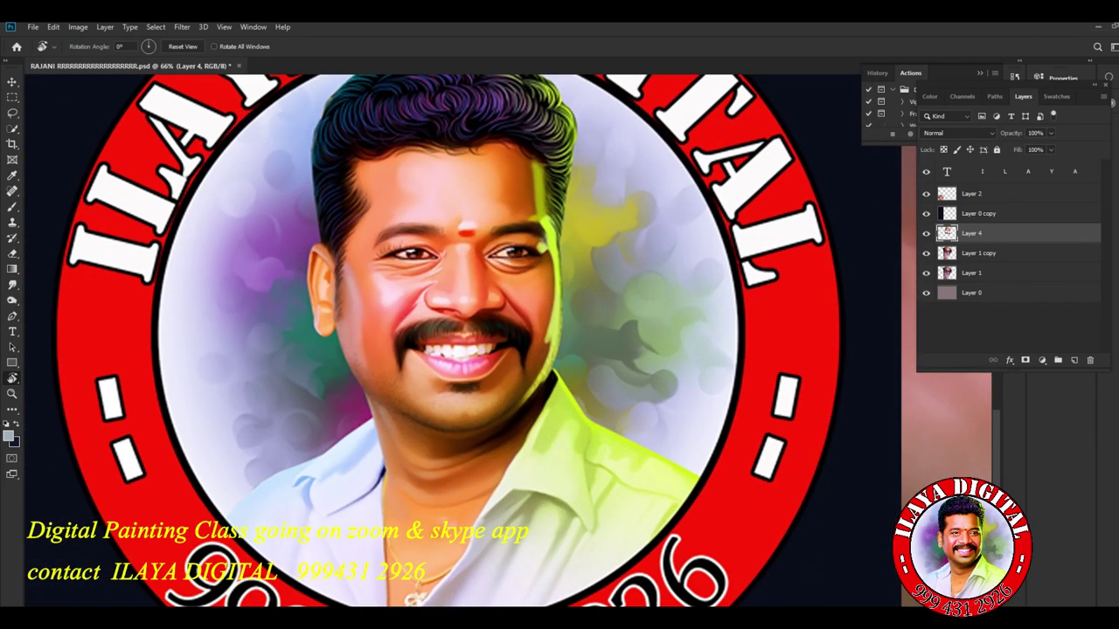